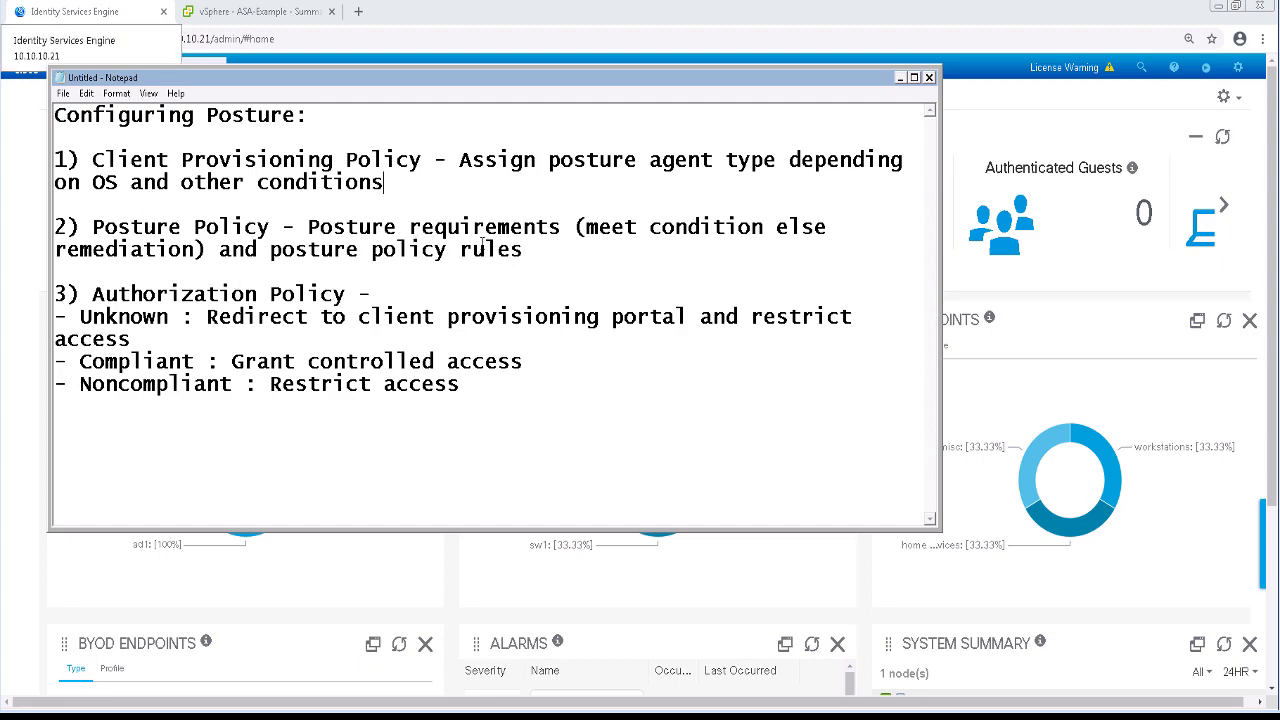
Highlight the Posture Policy entry in the Notepad outline on configuring posture
drag(482, 244, 236, 230)
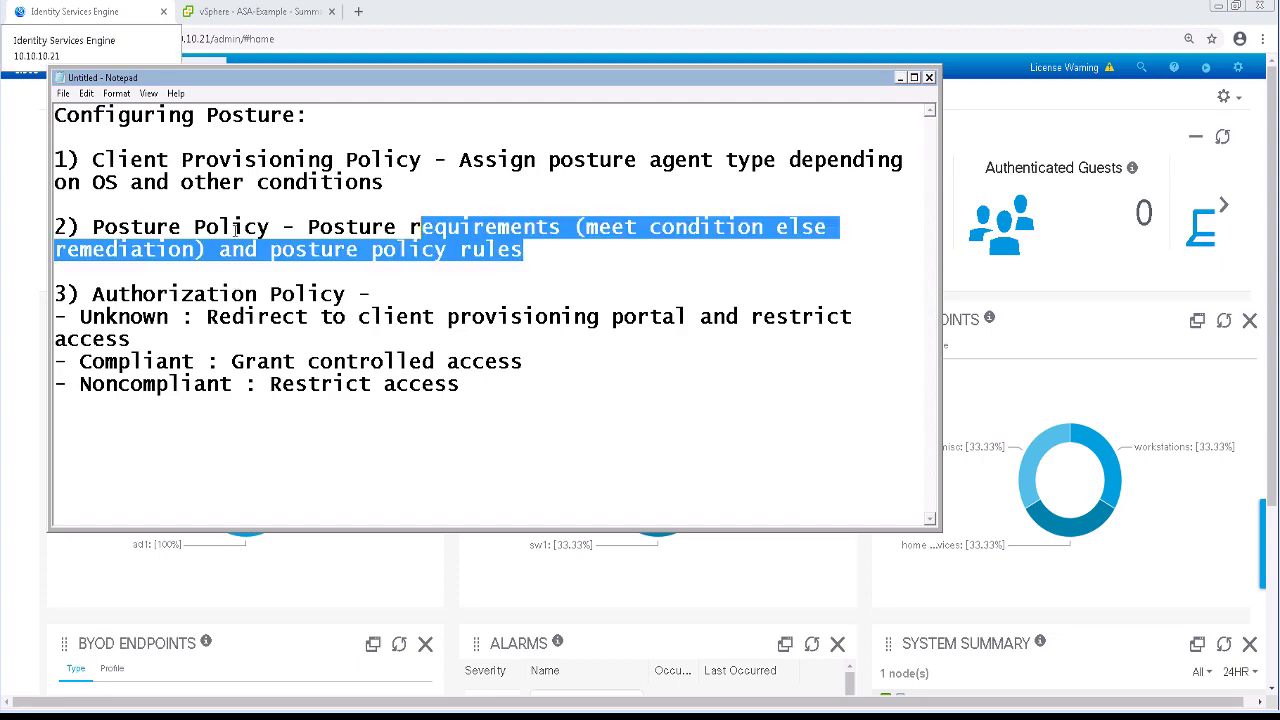
click(66, 227)
drag(56, 227, 92, 227)
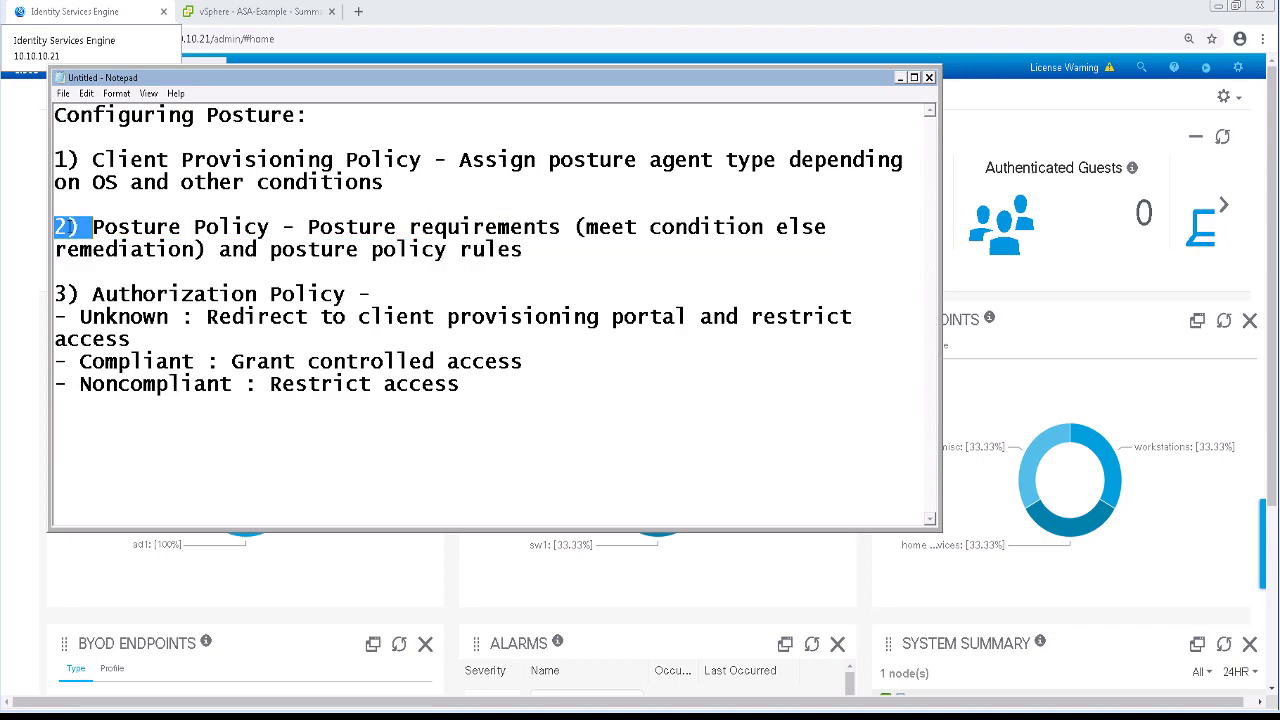
click(66, 227)
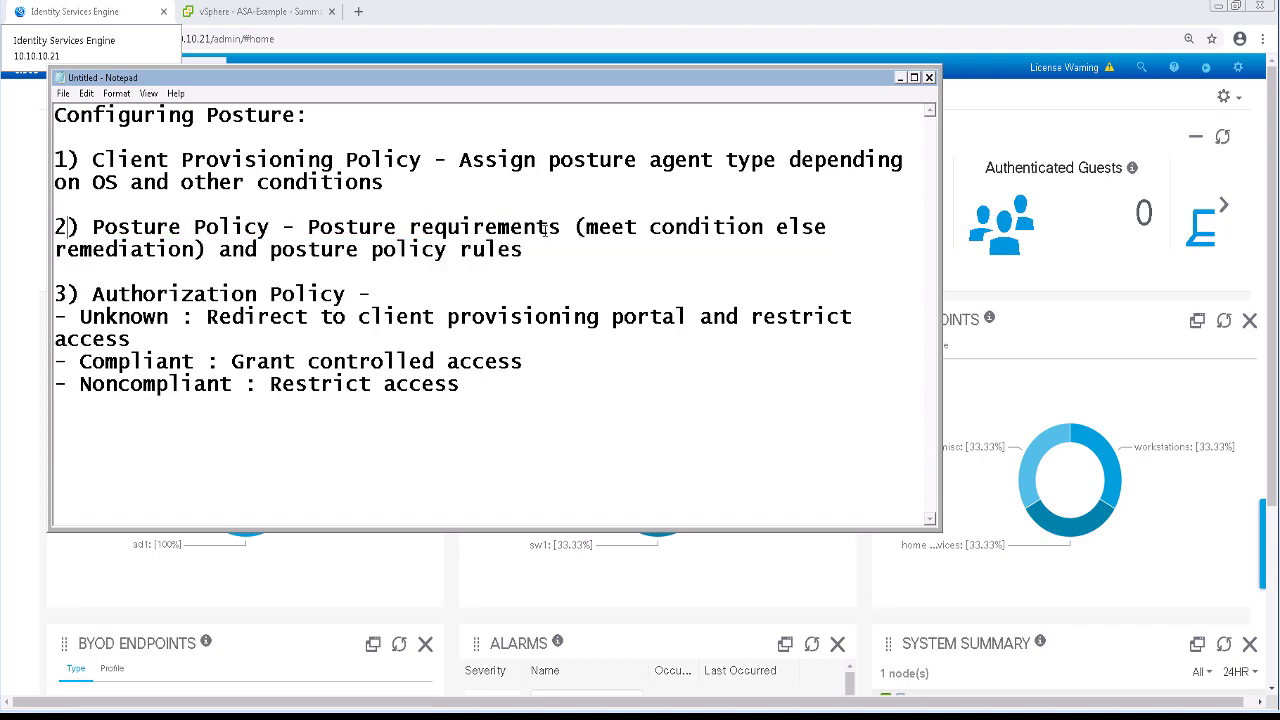
drag(523, 249, 24, 218)
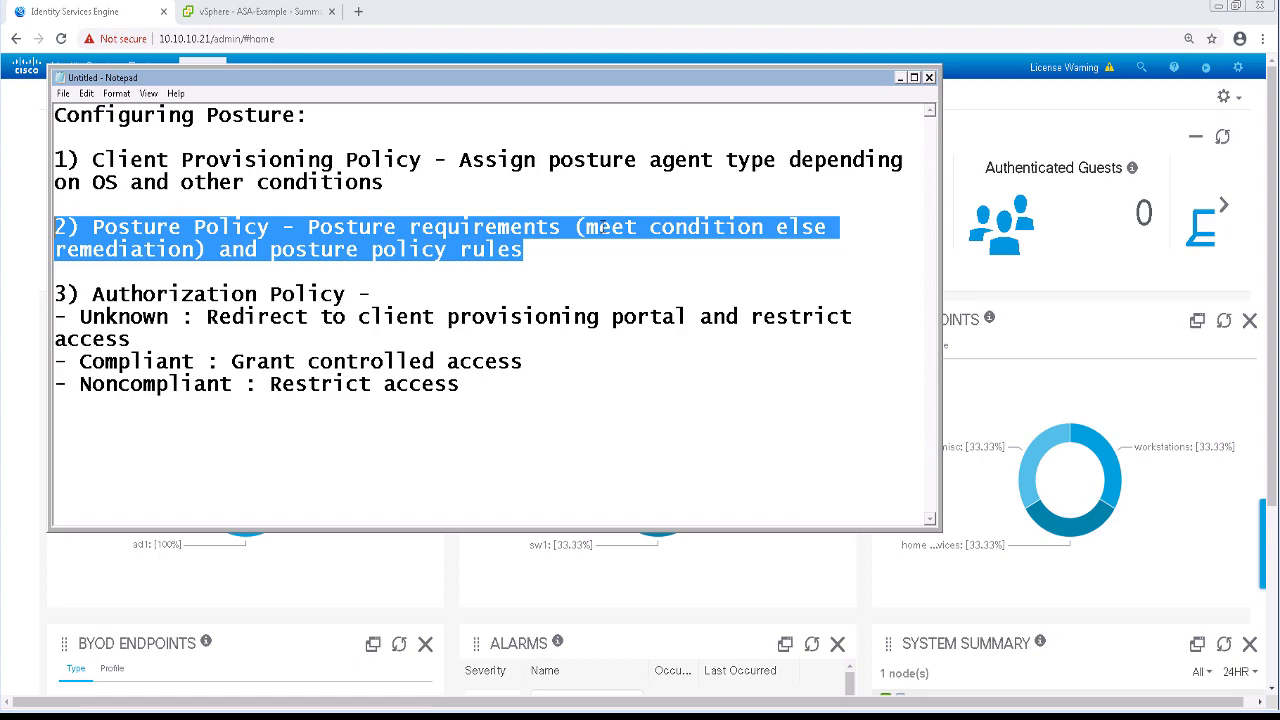
key(Right)
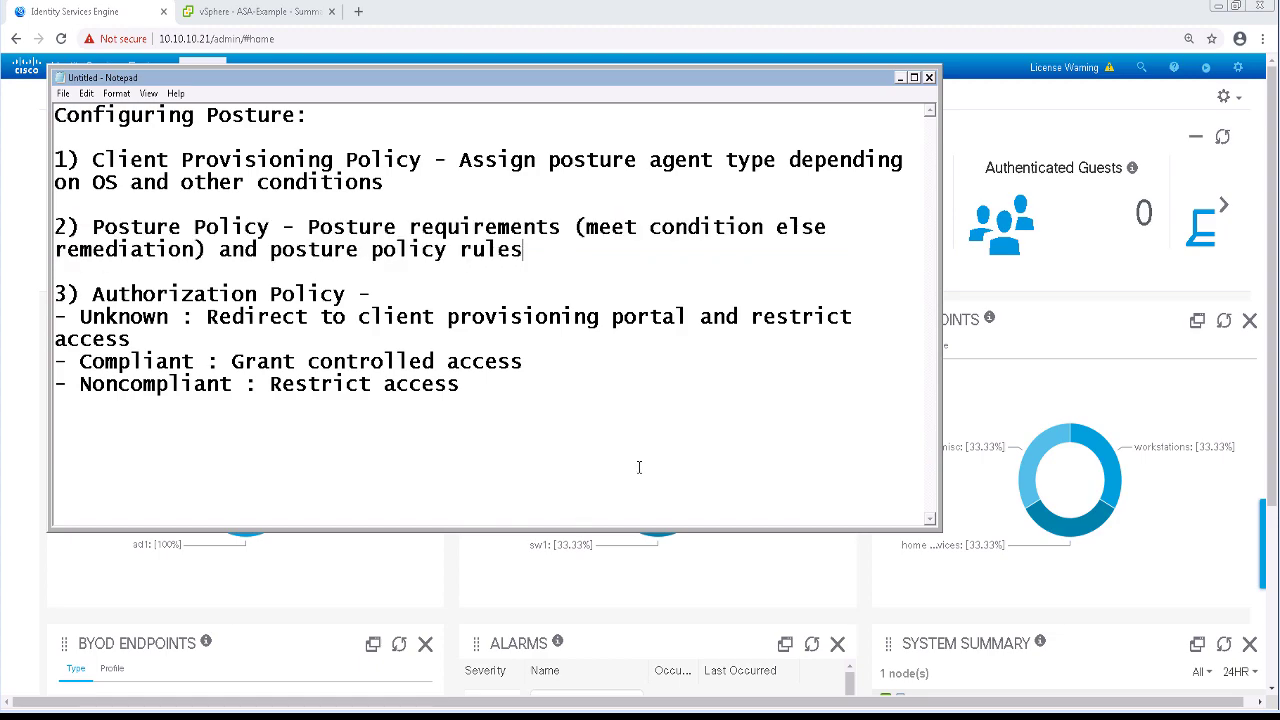
Switch to Identity Services Engine and expand the Posture category within the policy element conditions
click(990, 87)
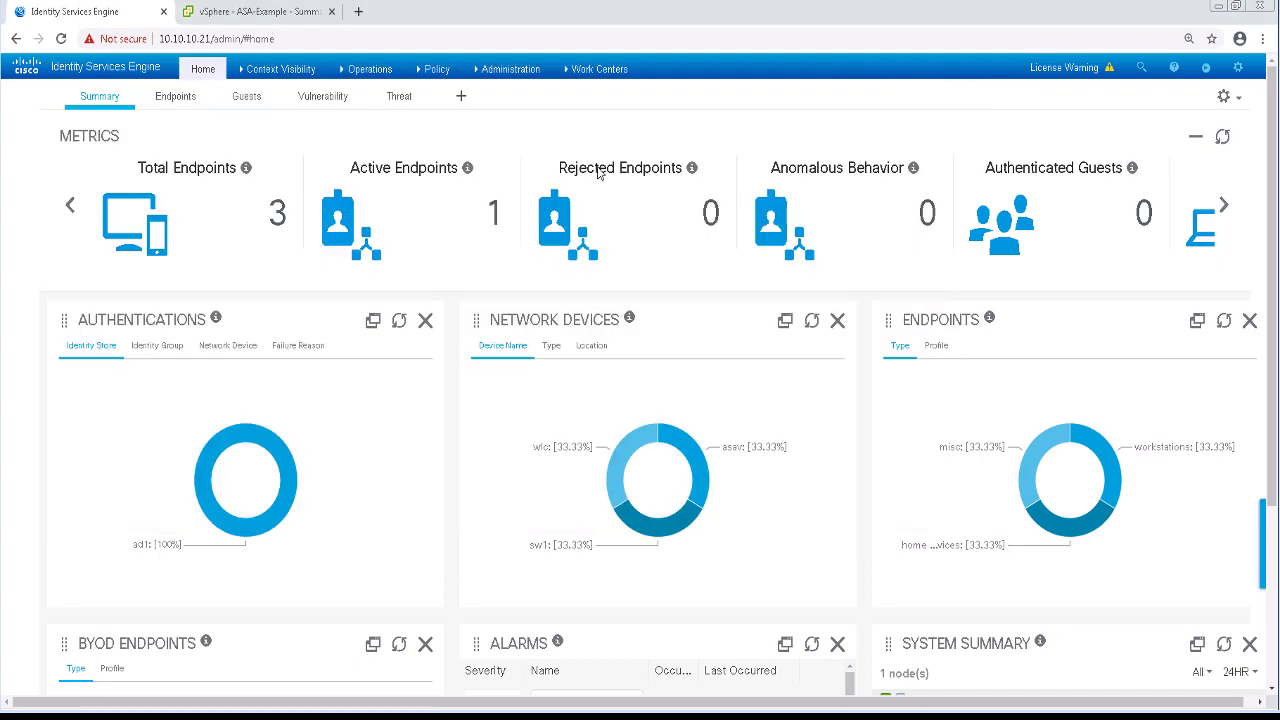
click(432, 68)
click(433, 169)
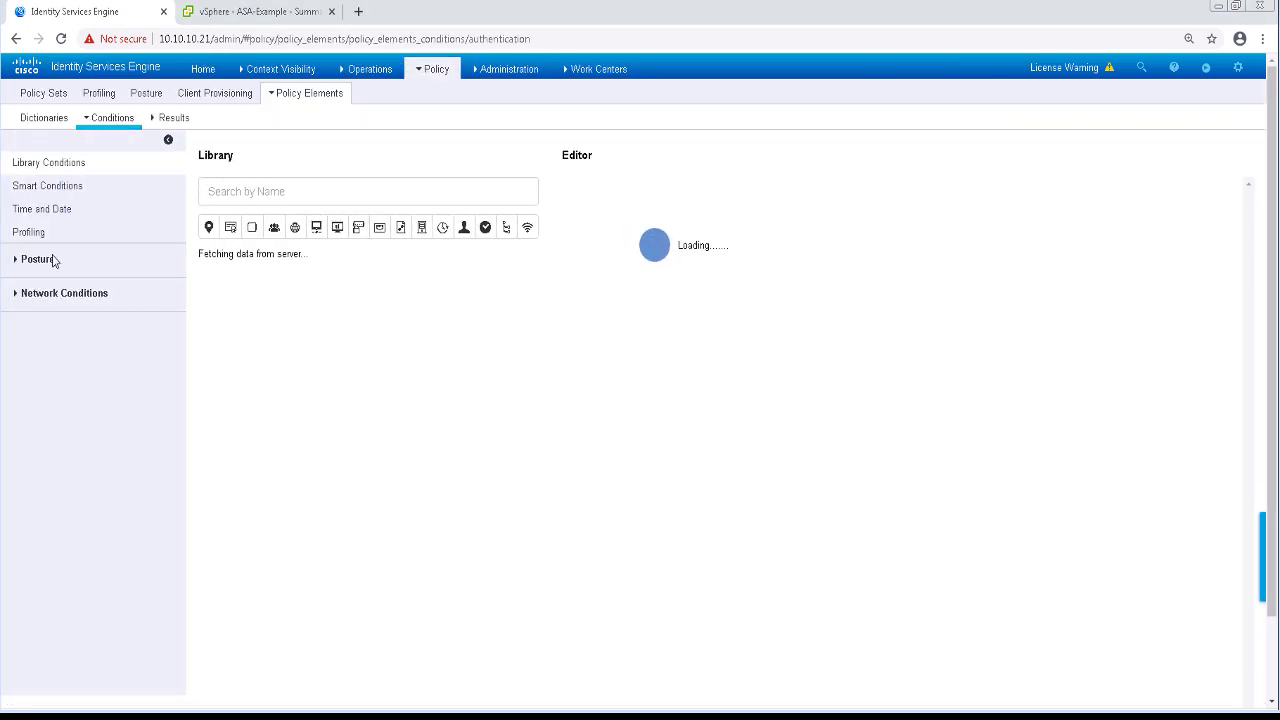
click(53, 261)
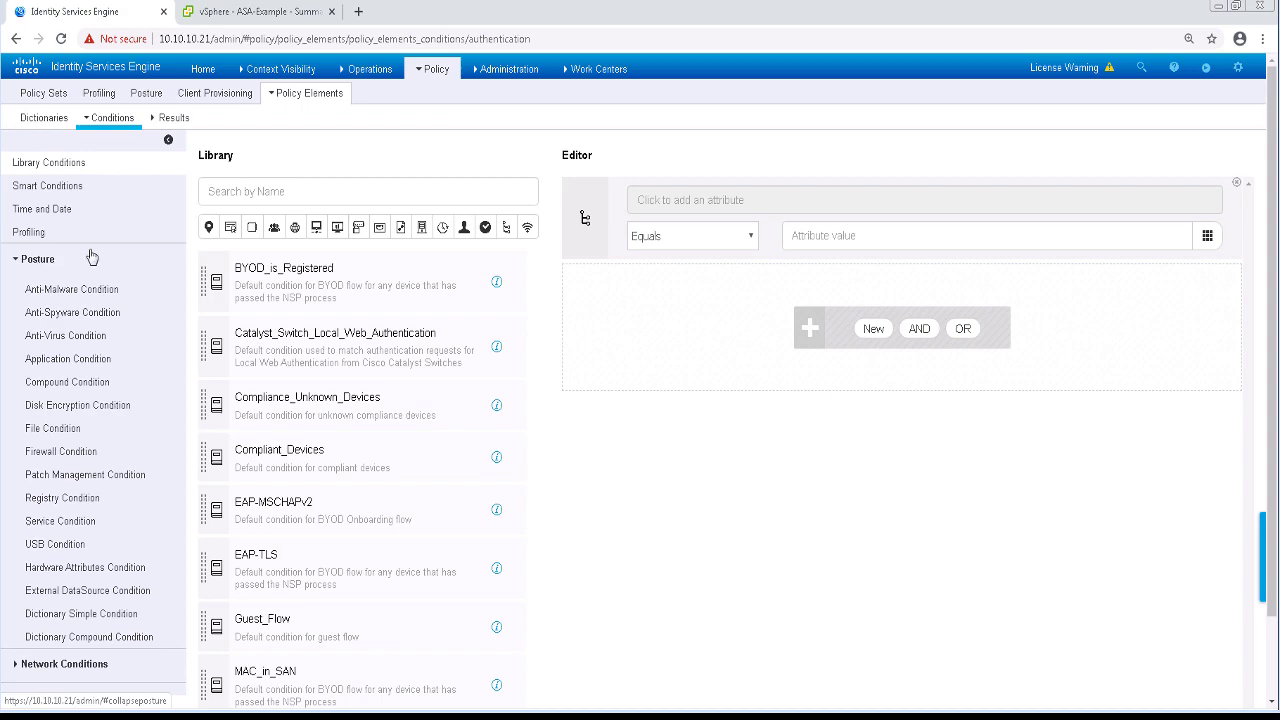
Examine the Anti-Malware, Anti-Spyware, Anti-Virus and Application posture condition lists
click(42, 290)
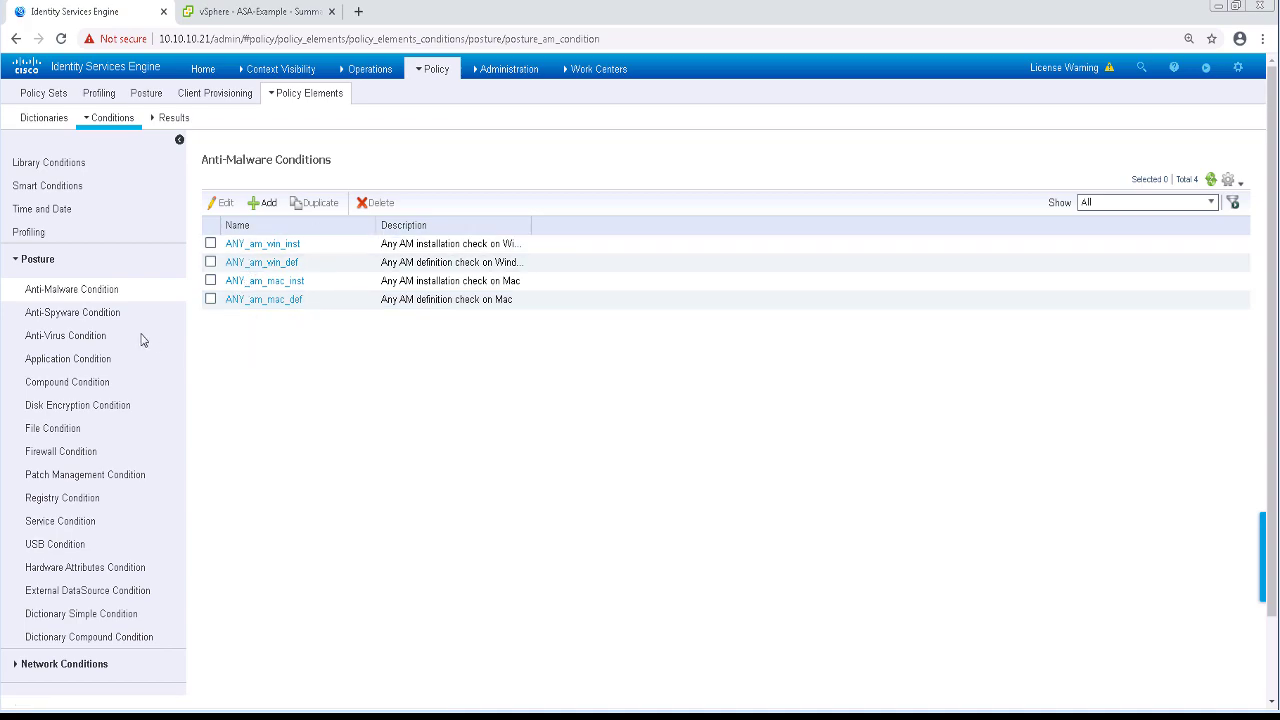
click(90, 313)
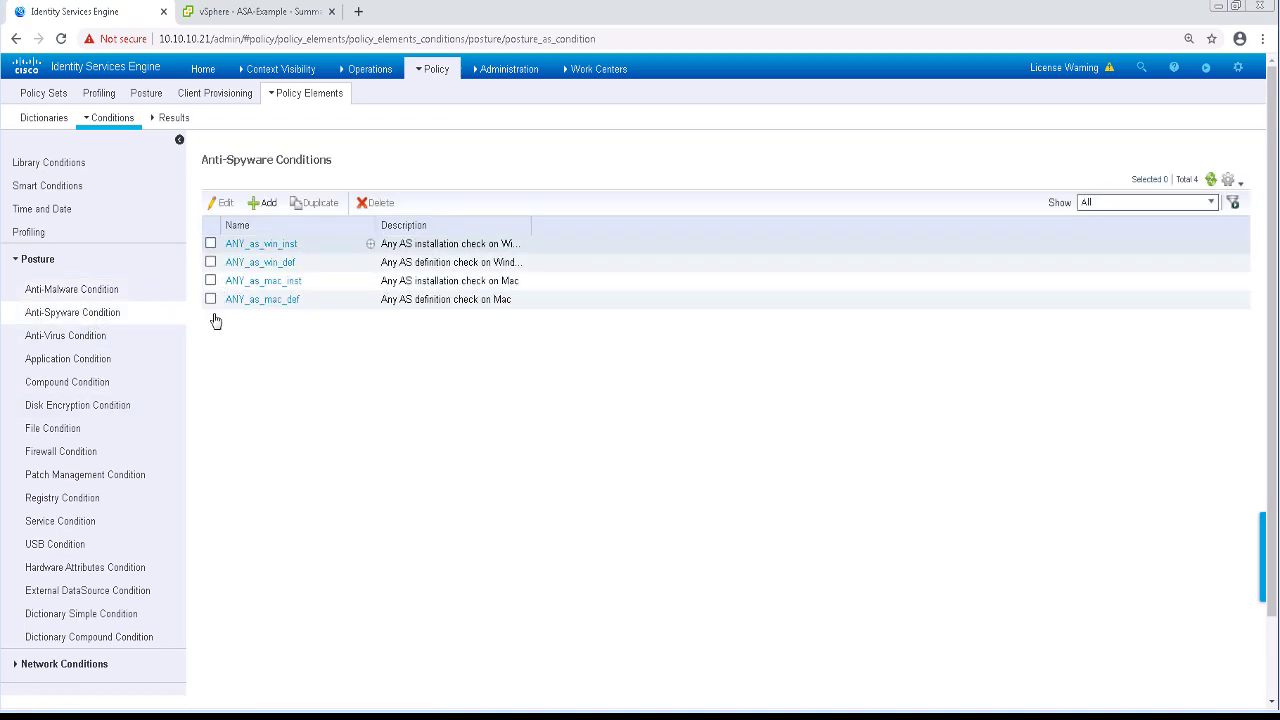
click(105, 336)
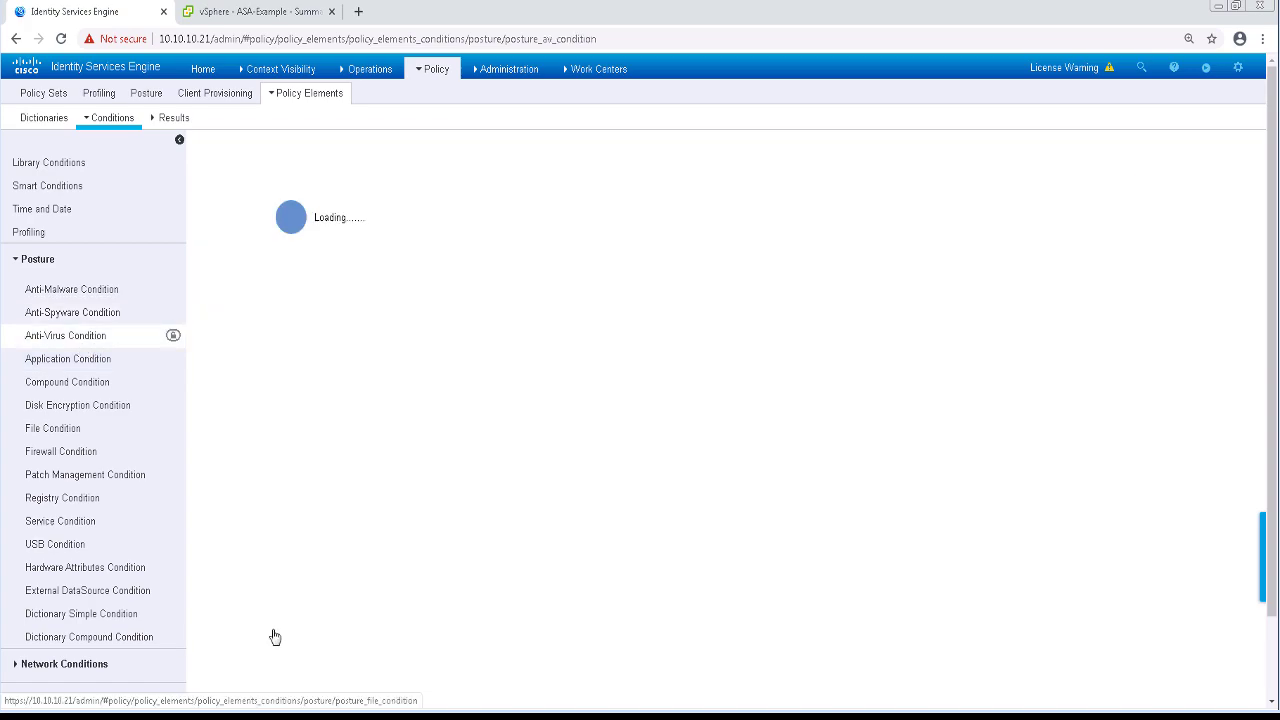
click(81, 369)
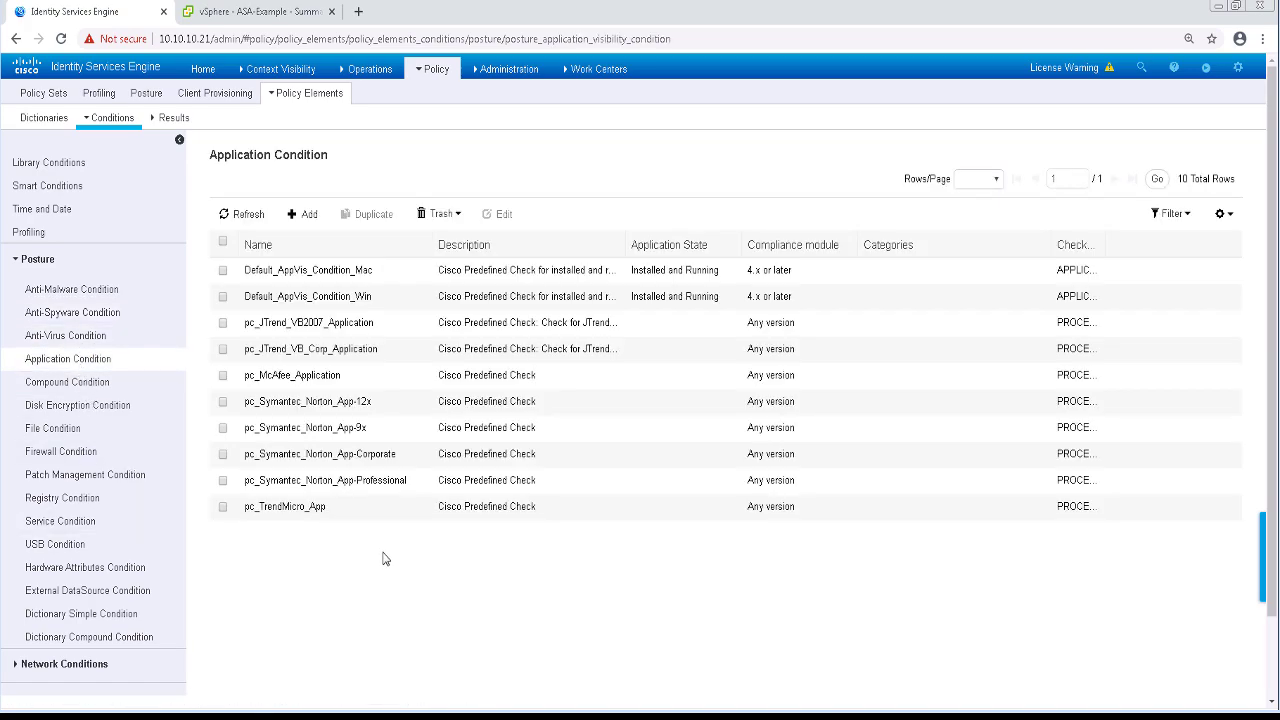
Open the pr_AutoUpdateCheck_Rule compound condition and inspect the check it uses
click(51, 391)
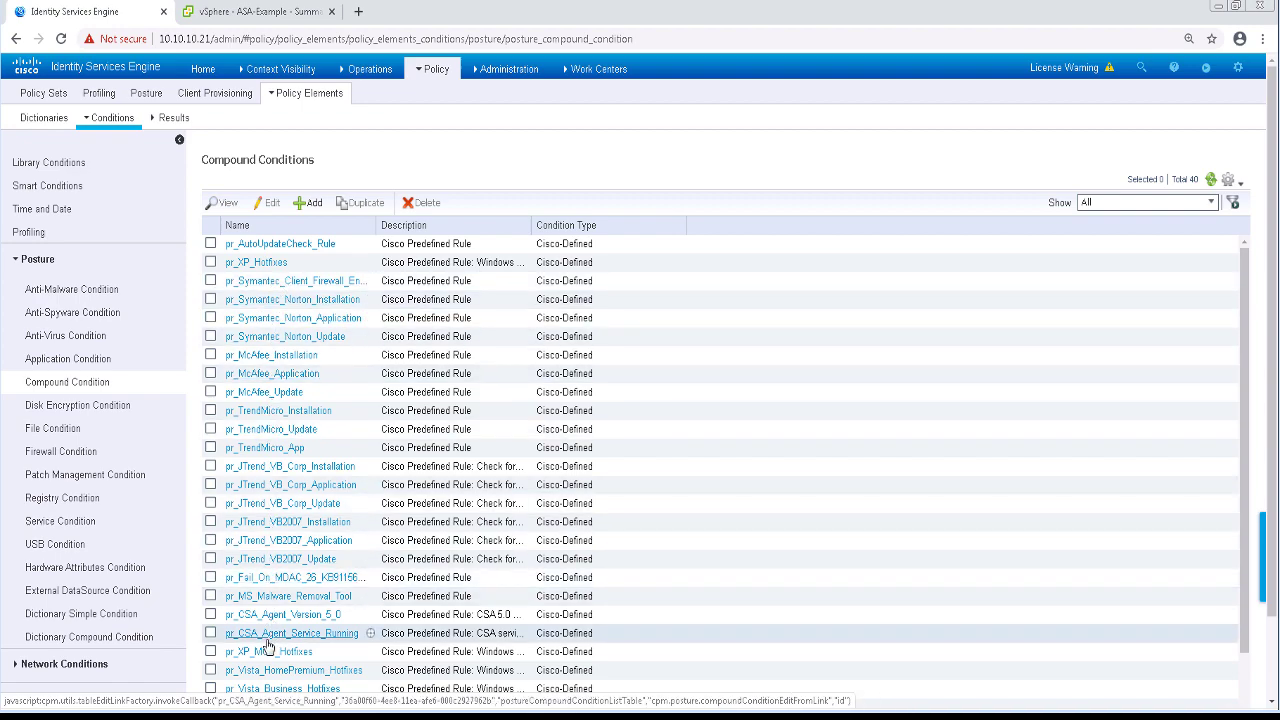
click(281, 246)
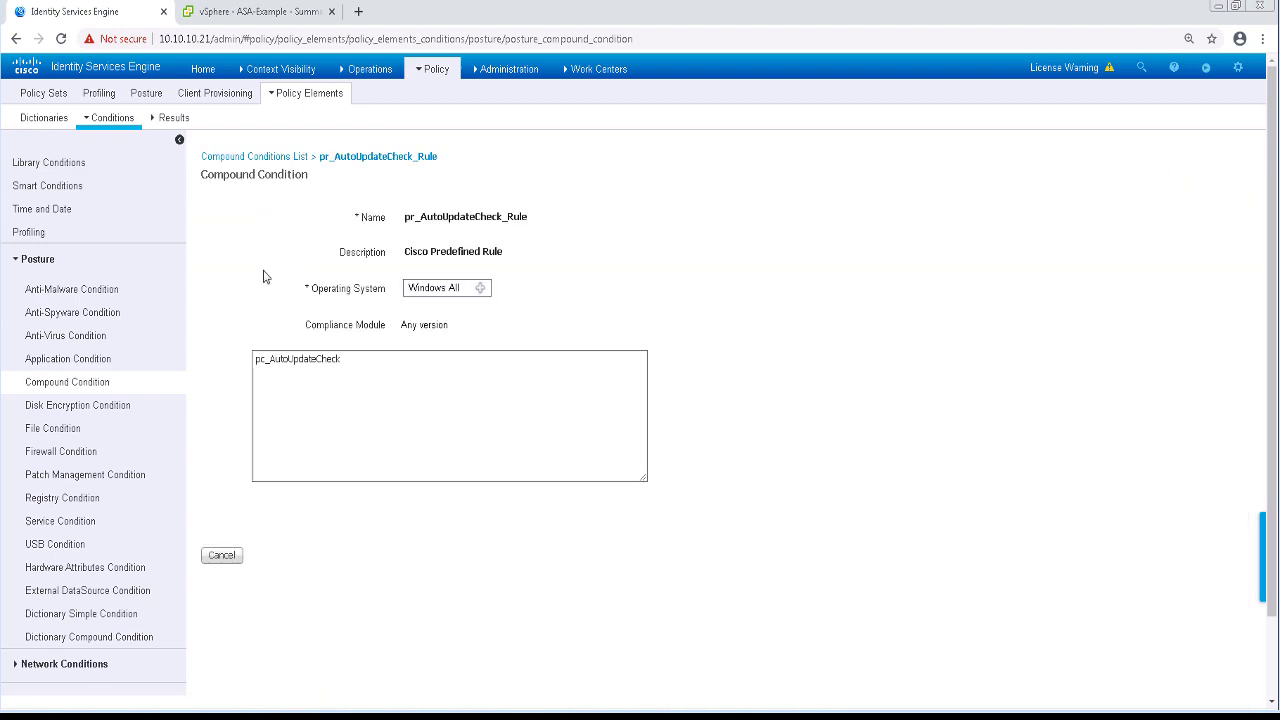
drag(288, 365, 351, 366)
click(351, 408)
Open a blank disk encryption condition form and inspect its Encryption State options
click(108, 406)
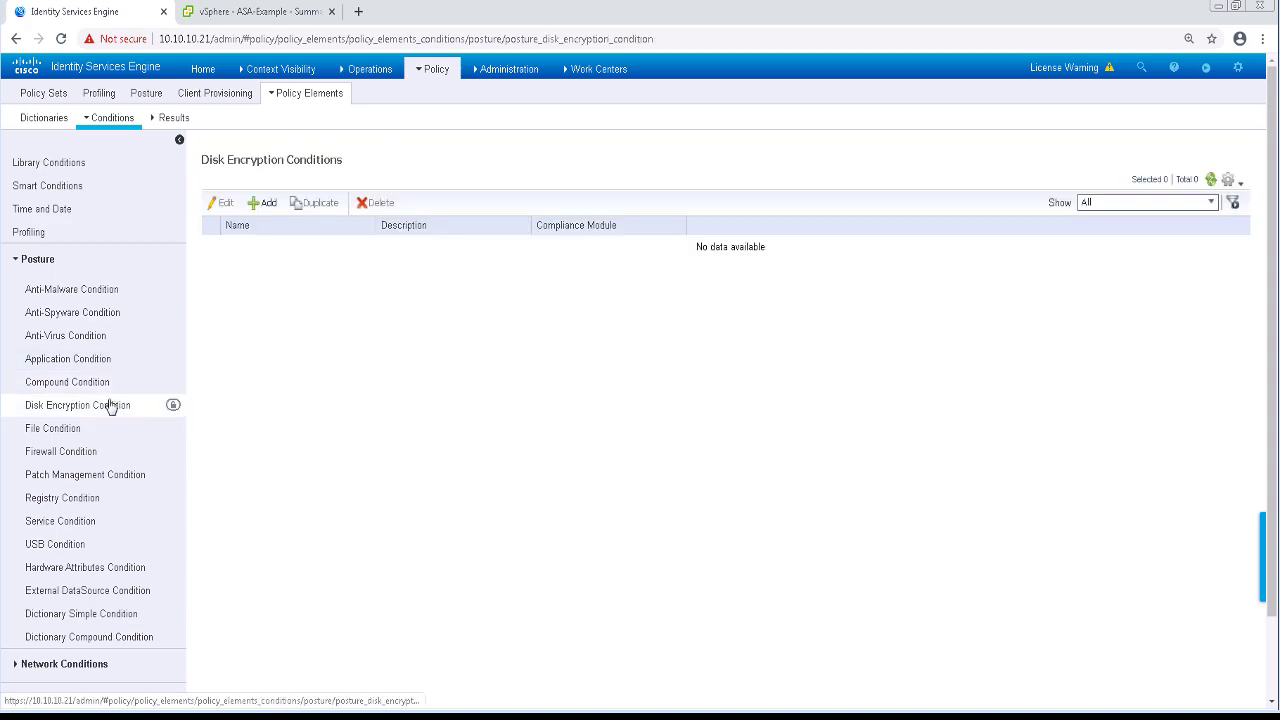
click(268, 204)
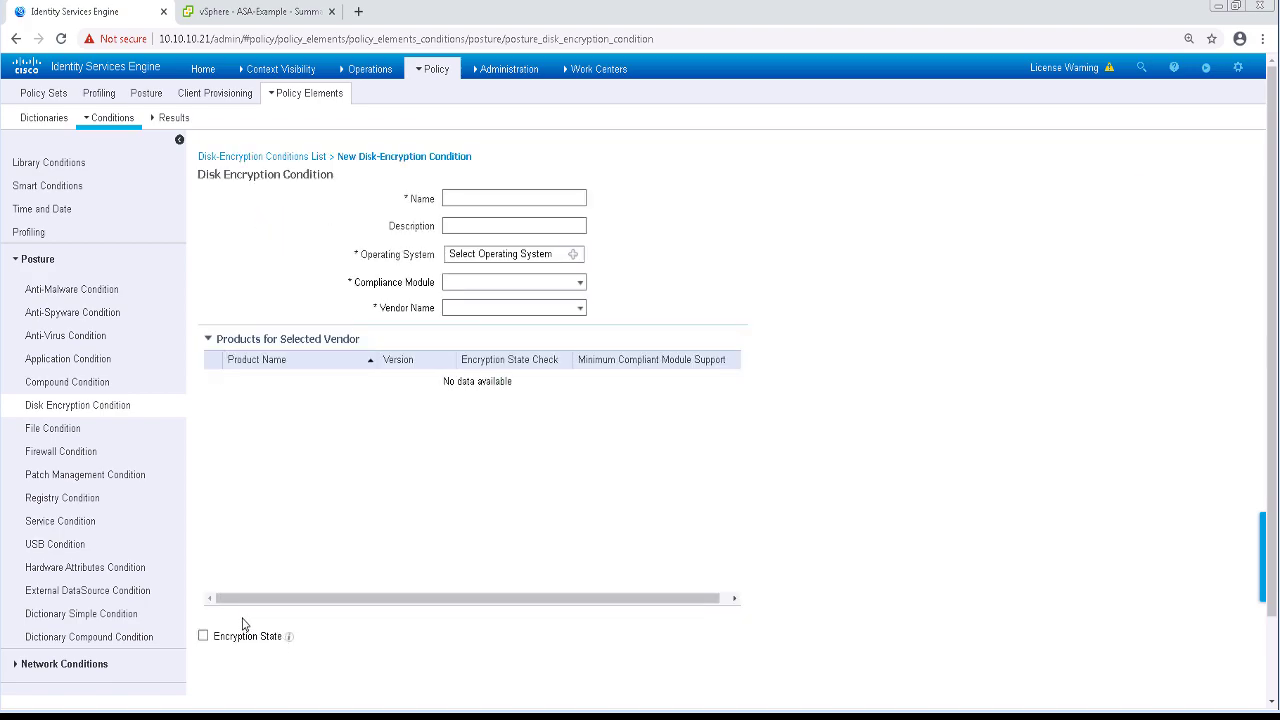
click(203, 636)
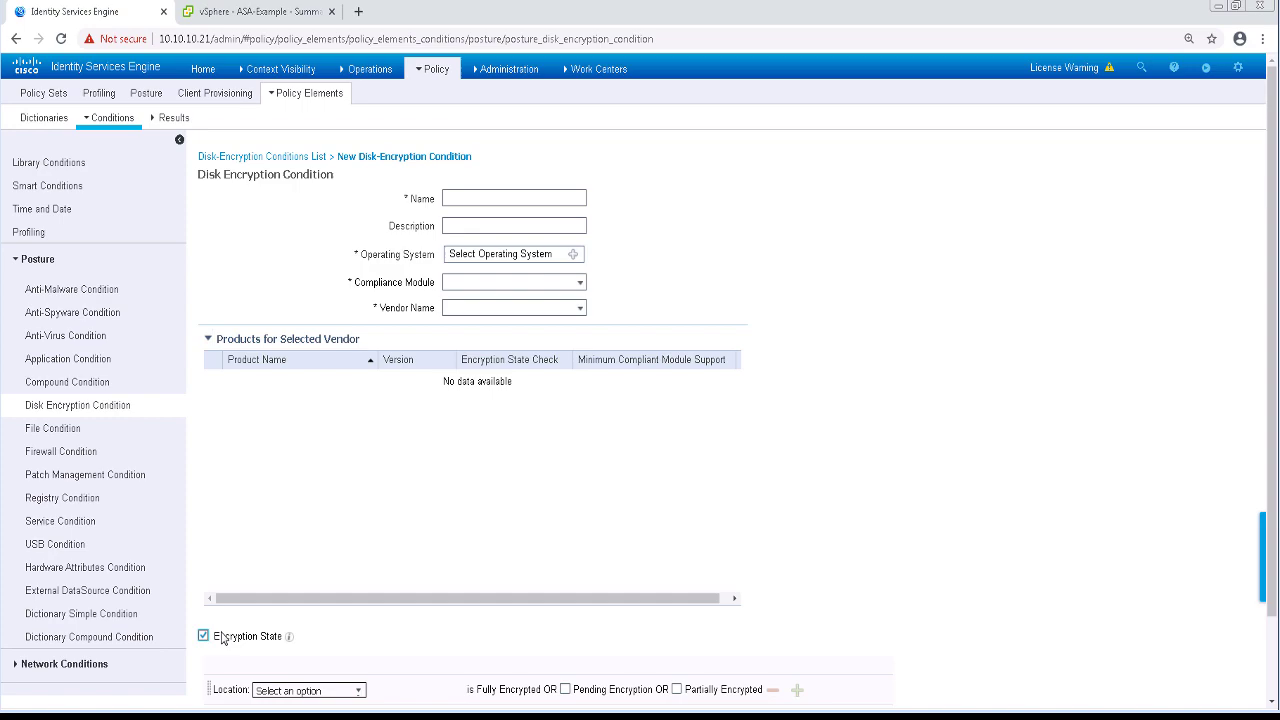
click(203, 636)
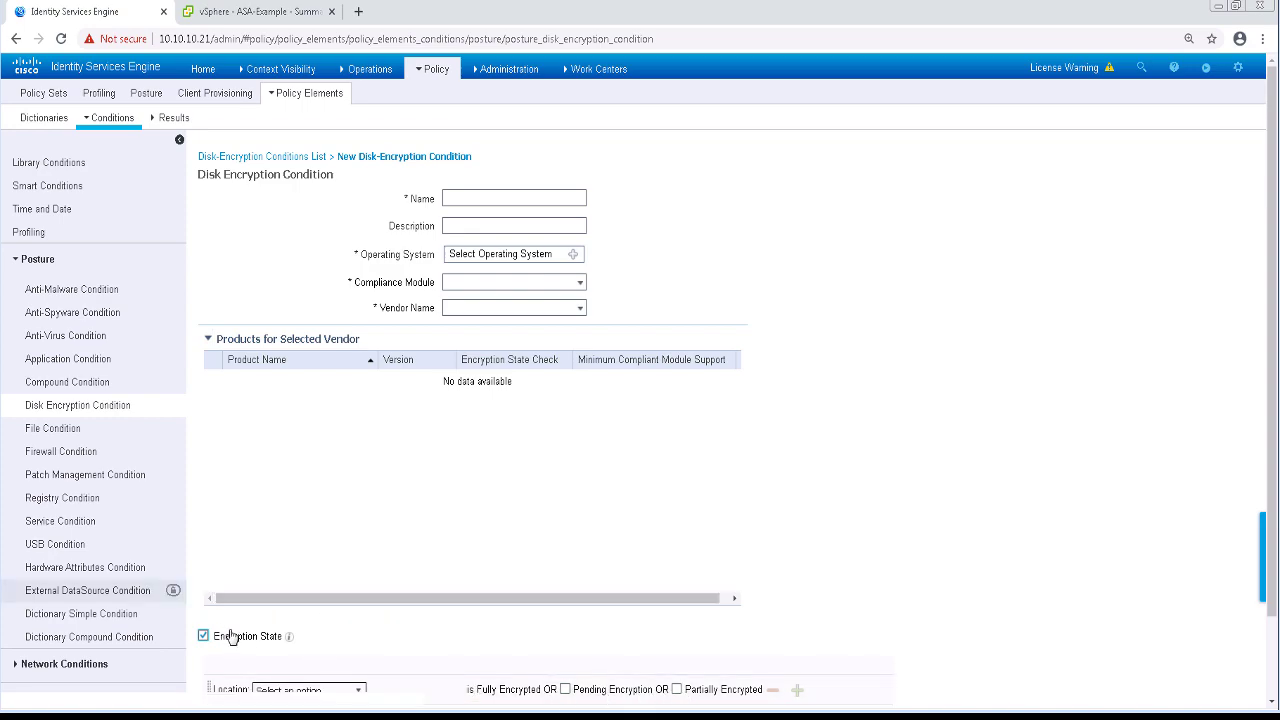
Leave the unsaved disk encryption condition and examine the File, Firewall and Patch Management posture conditions
click(55, 428)
click(847, 184)
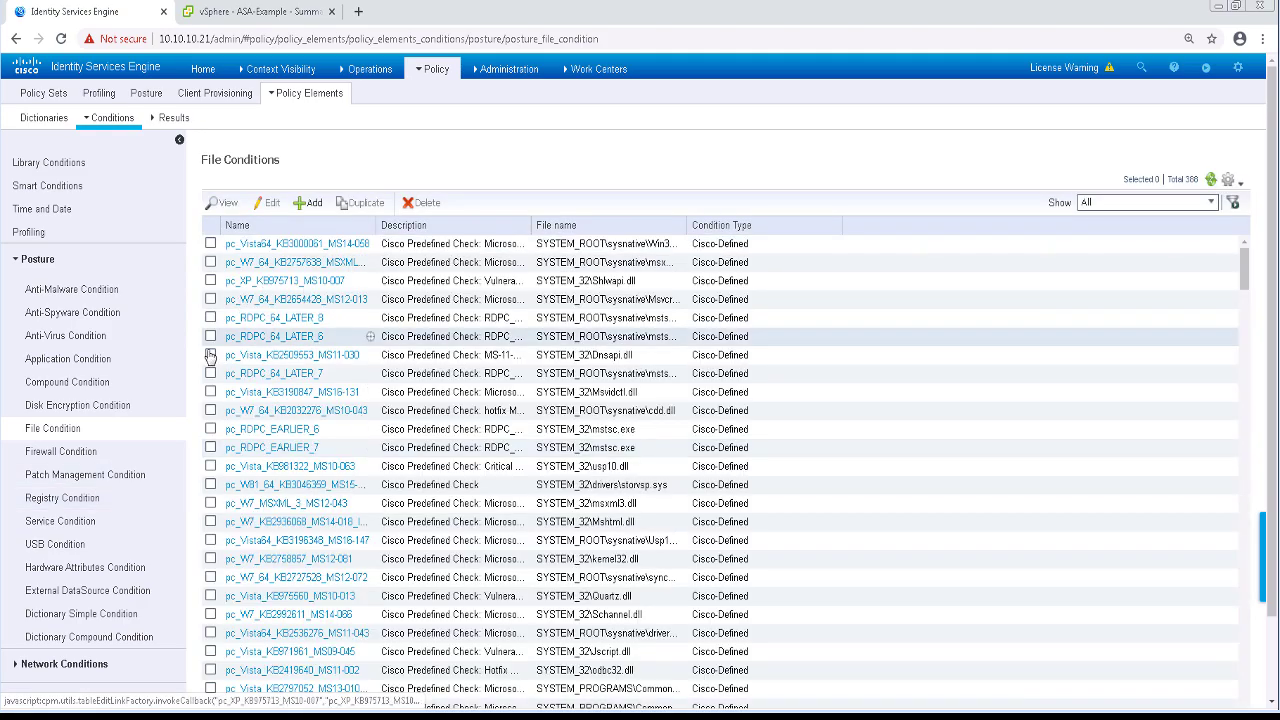
click(70, 459)
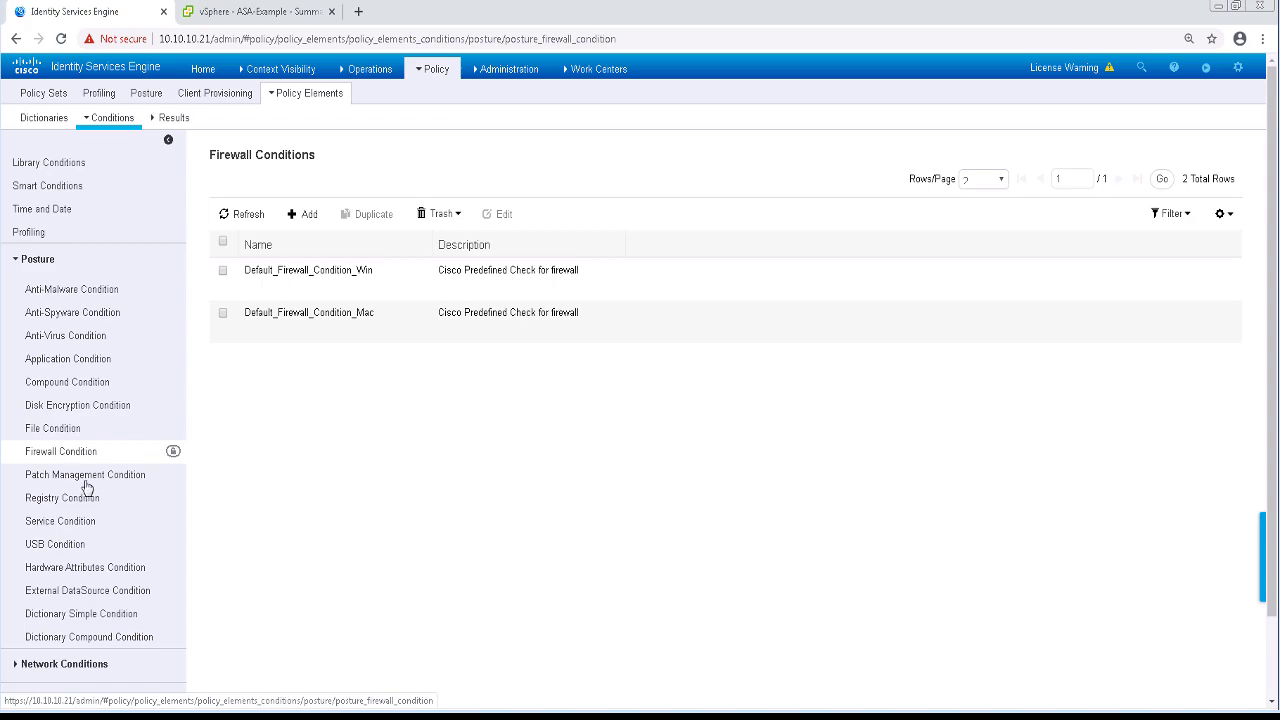
click(86, 480)
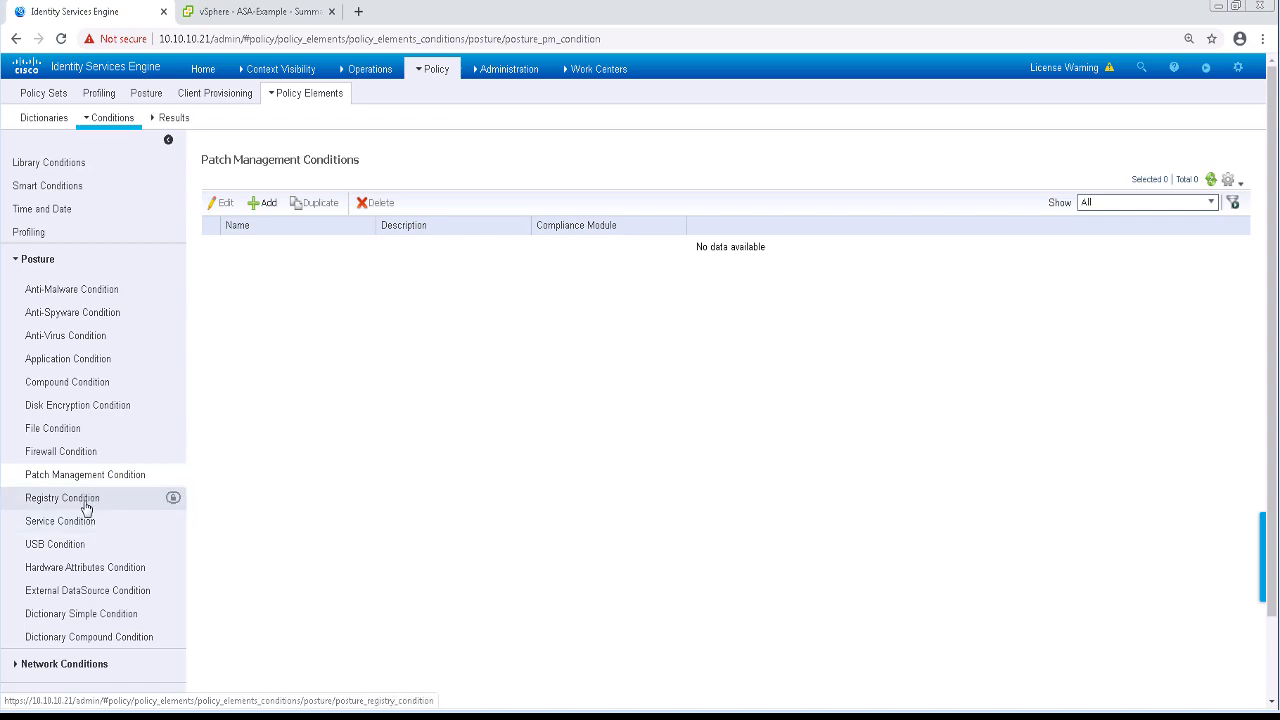
Examine the Registry, Service, USB and Hardware Attributes posture conditions
click(86, 508)
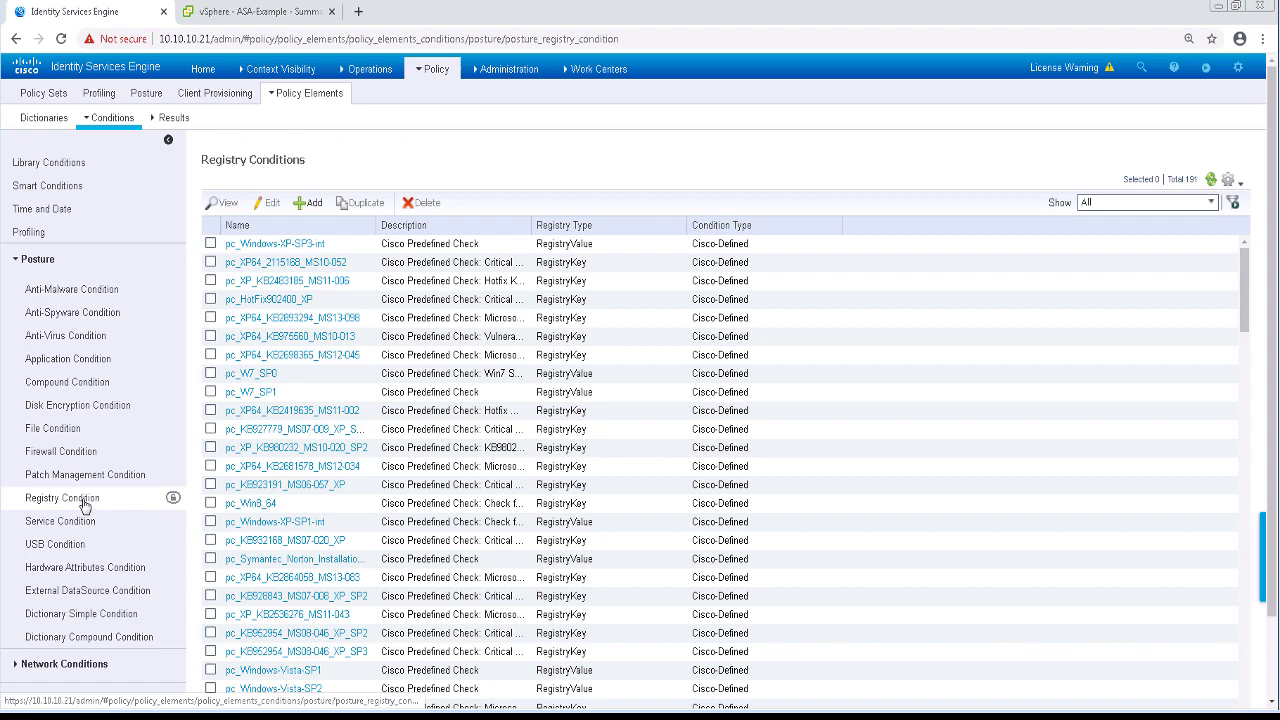
click(77, 528)
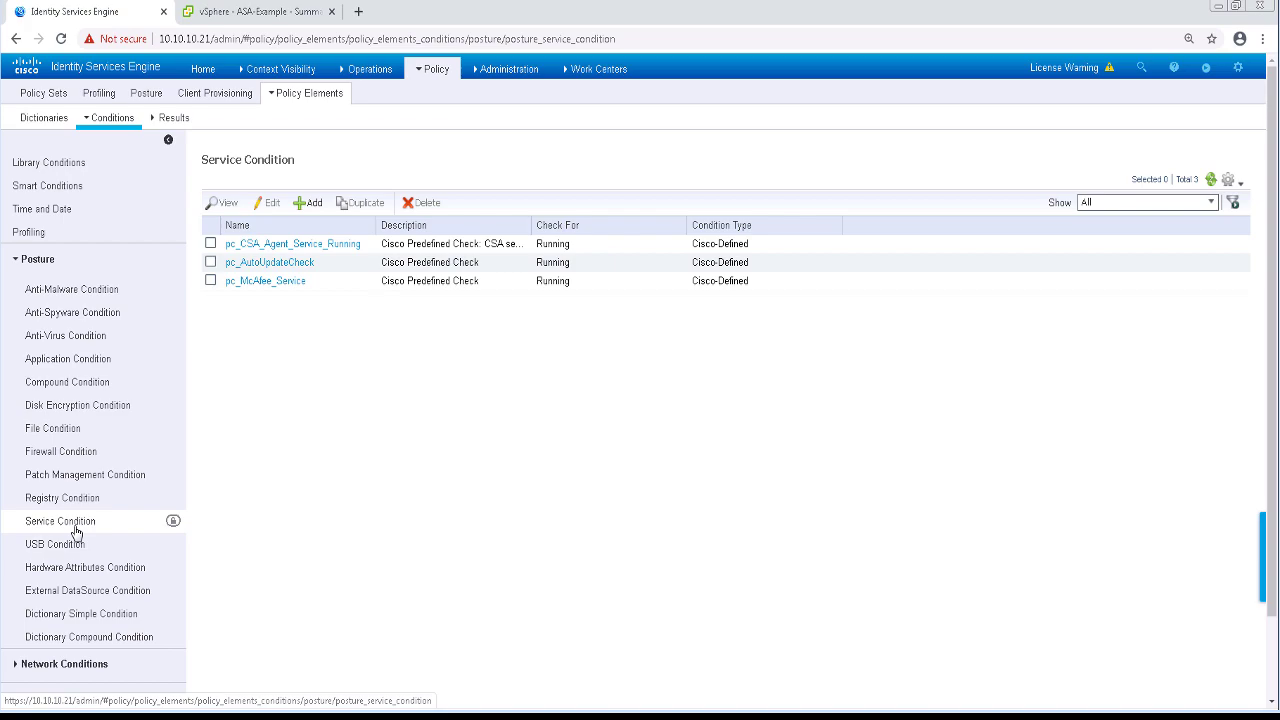
click(77, 548)
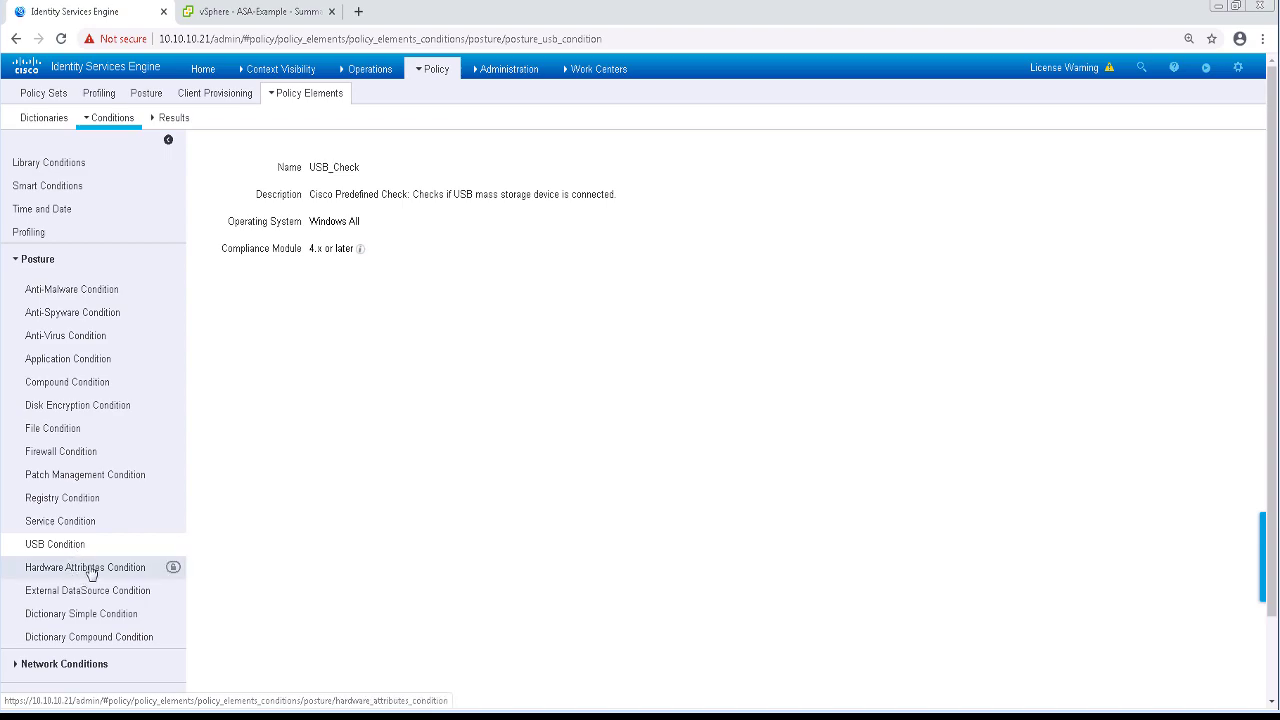
click(89, 569)
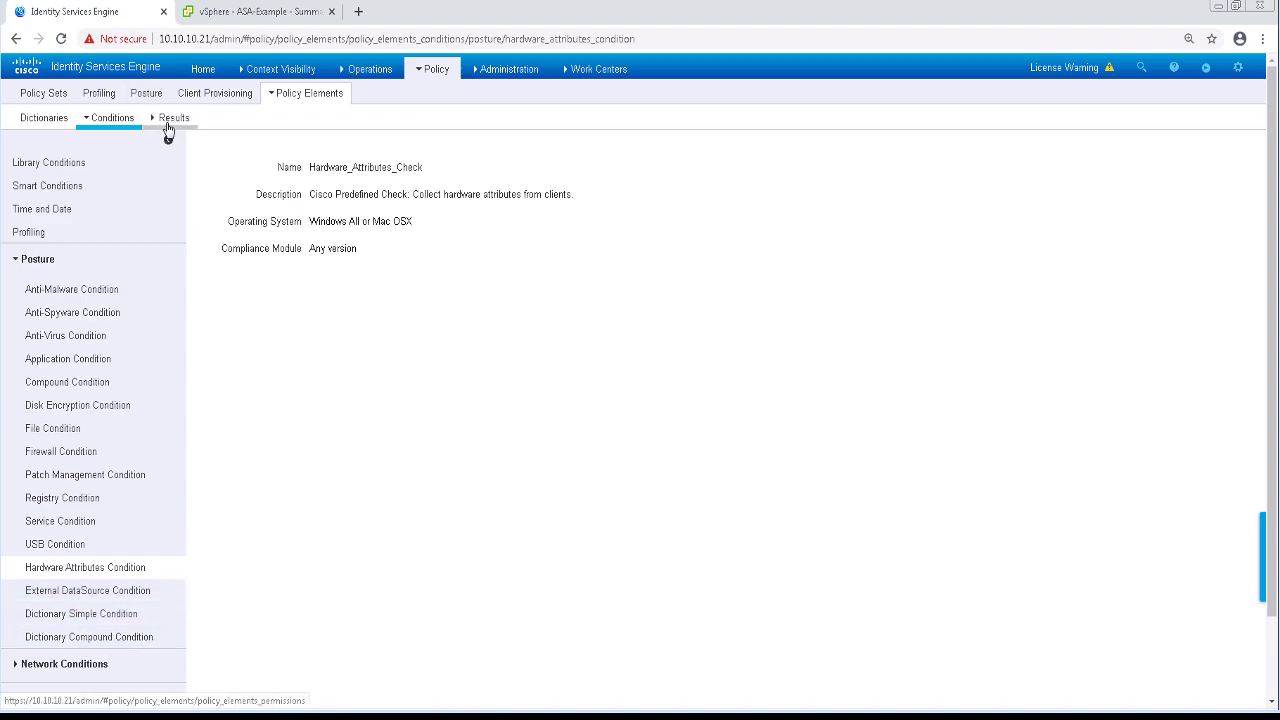
Open the policy element results and expand the posture Remediation Actions
click(168, 126)
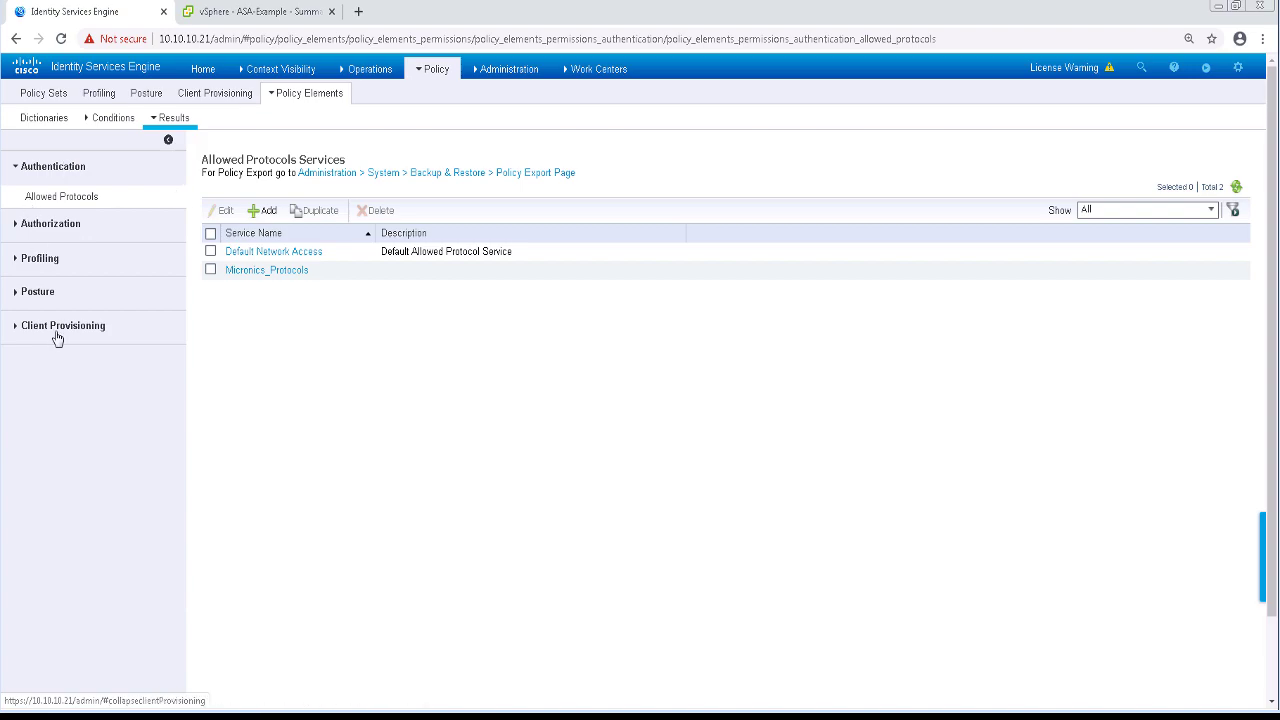
click(57, 330)
click(38, 270)
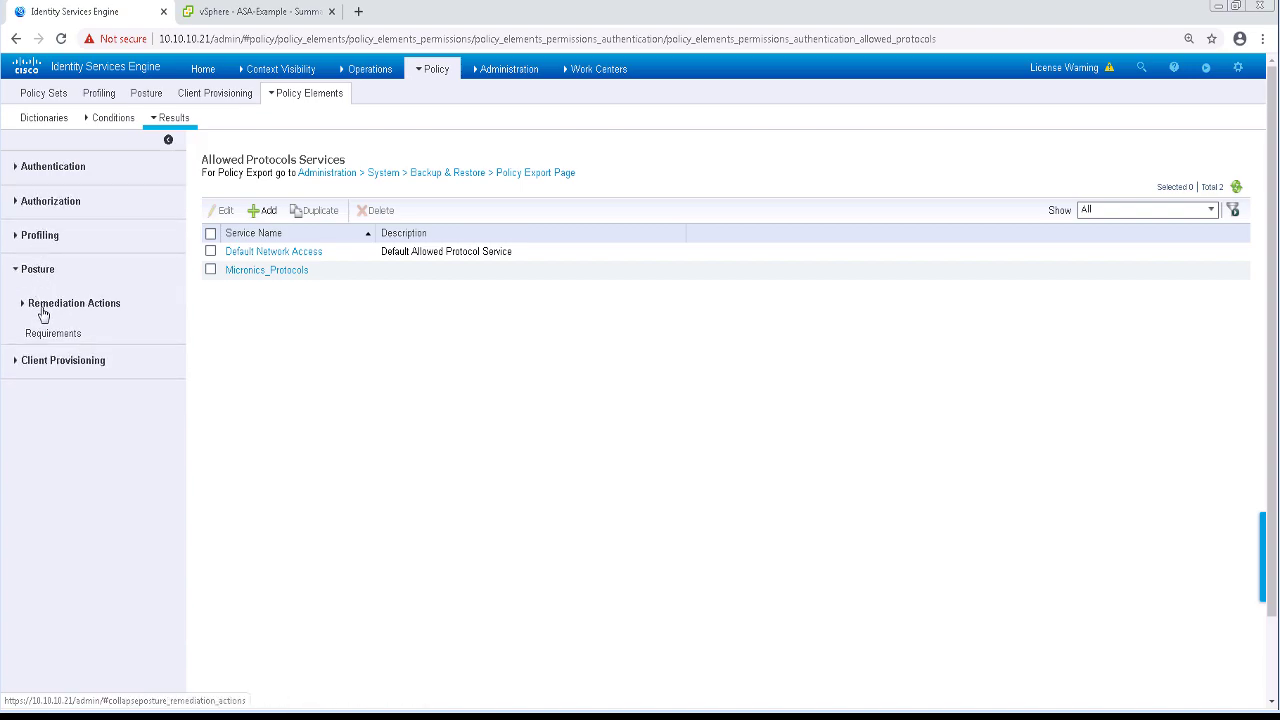
click(50, 303)
Open a blank application remediation form and examine its settings and remediation options
click(56, 333)
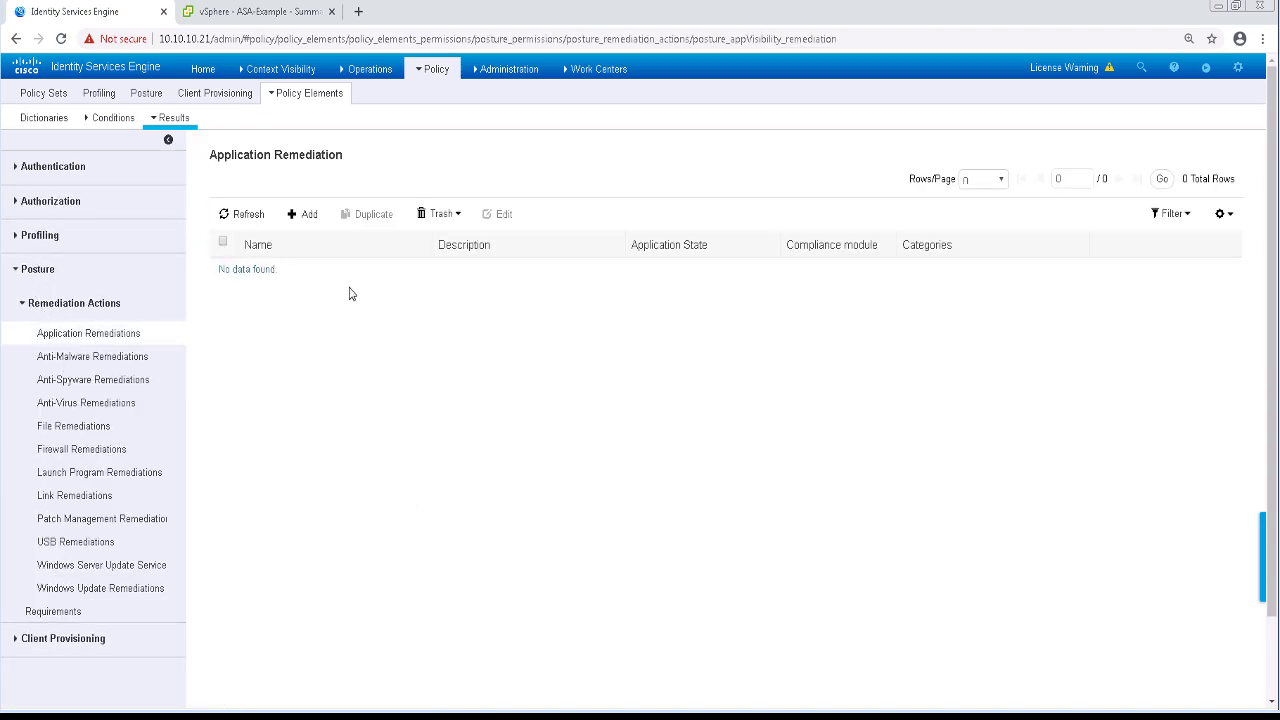
click(302, 215)
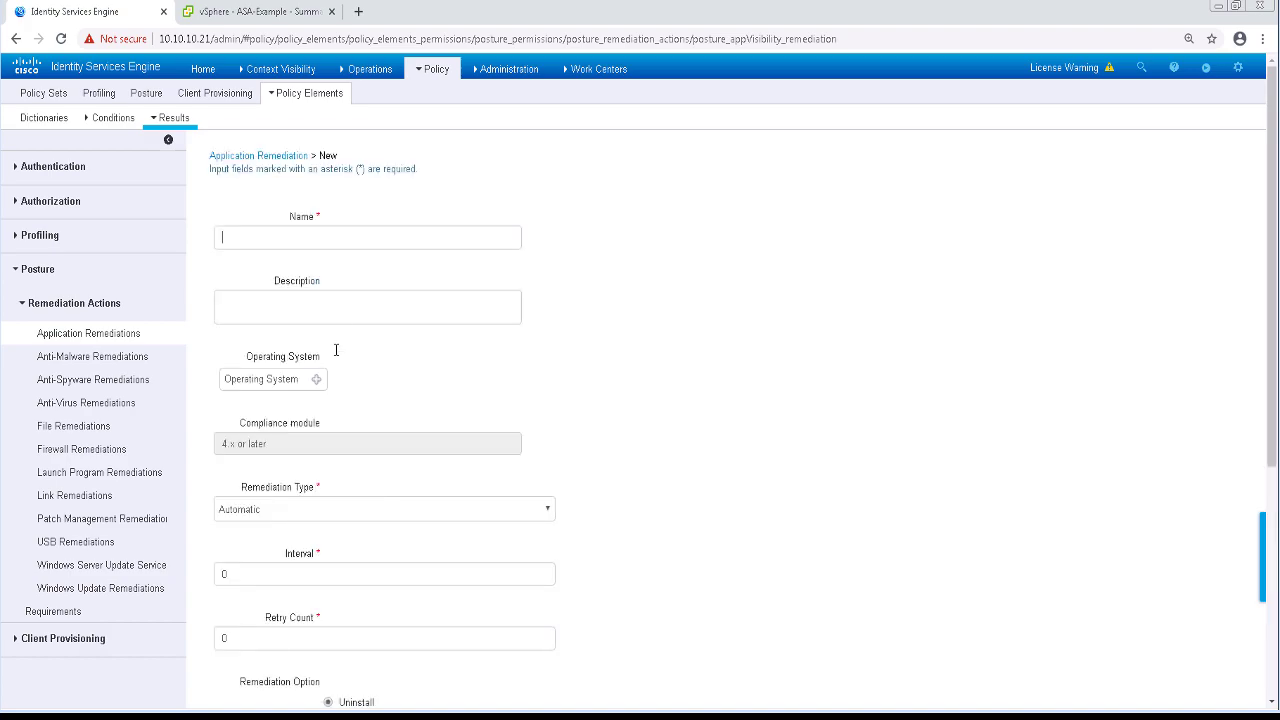
scroll(556, 607, down, 2)
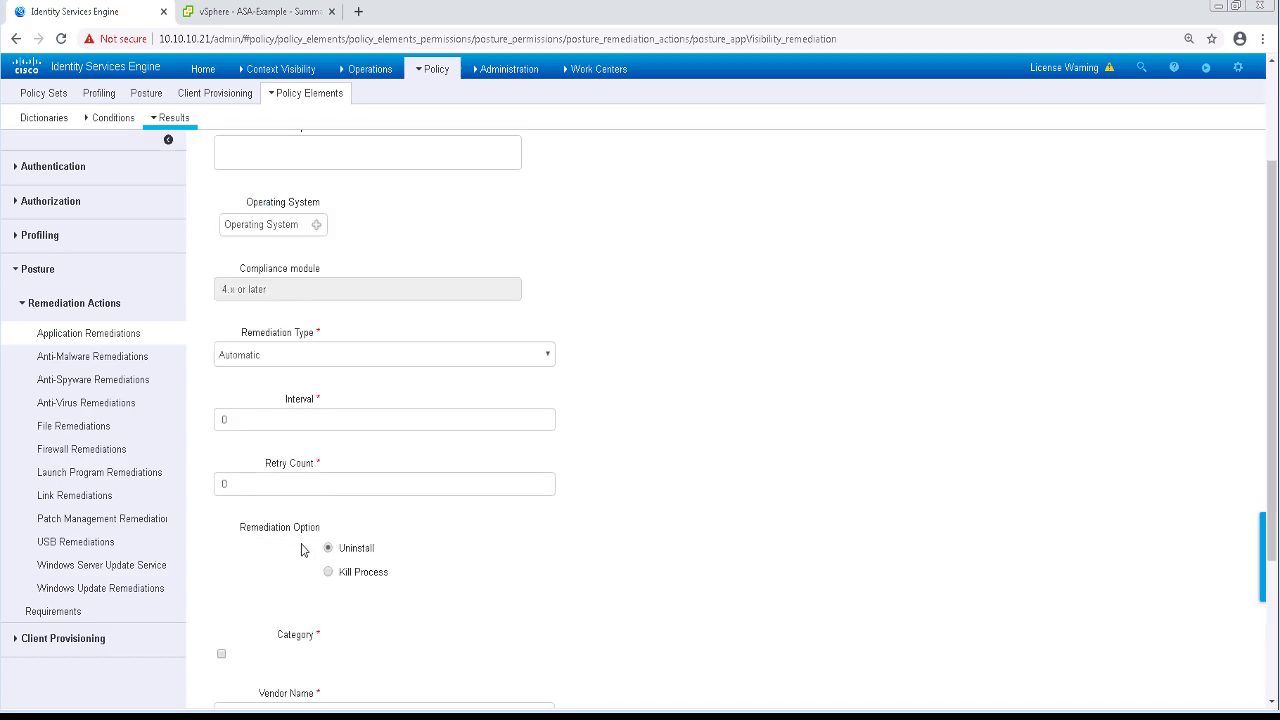
Leave the unsaved application remediation and inspect the AnyAMDefRemediationWin anti-malware remediation
click(100, 357)
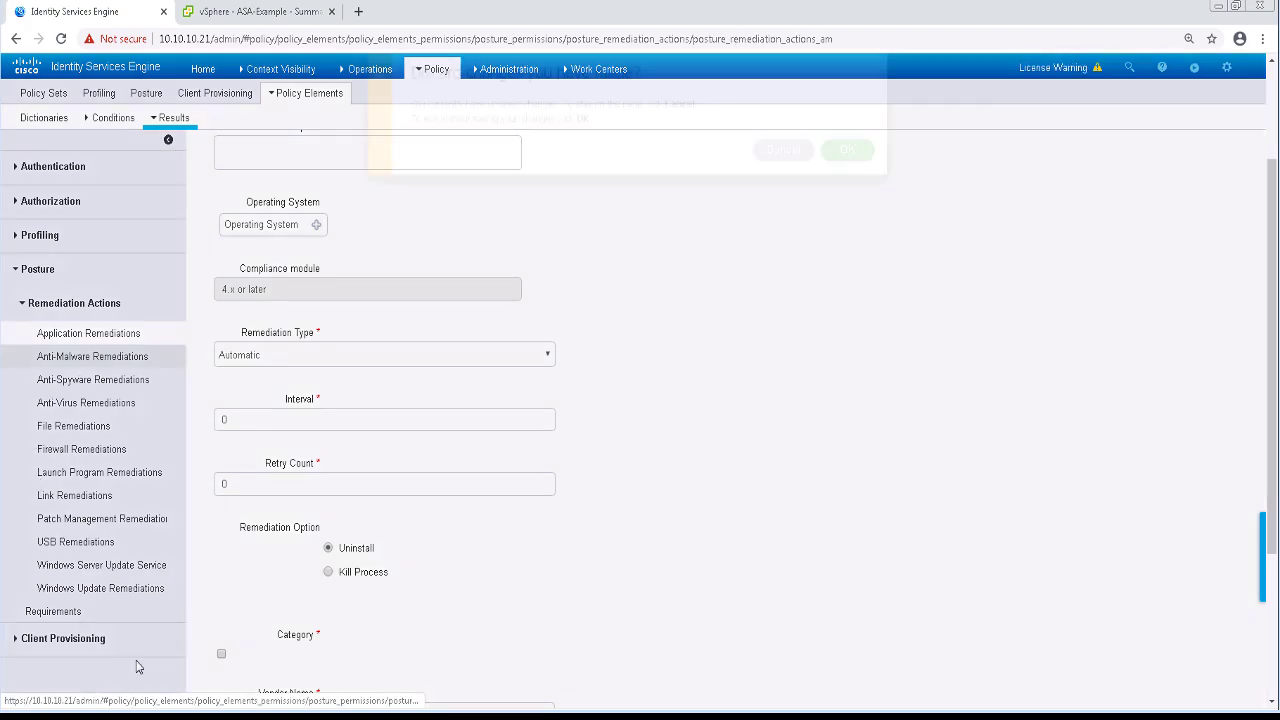
click(830, 184)
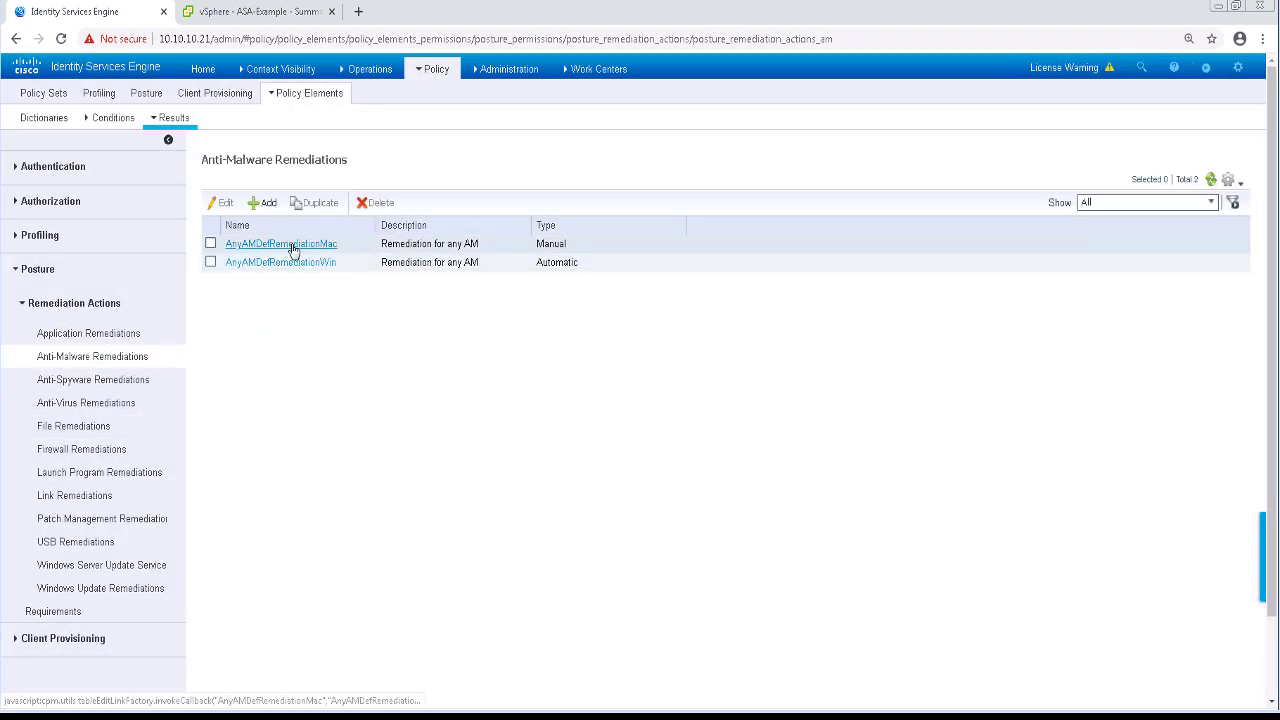
click(285, 262)
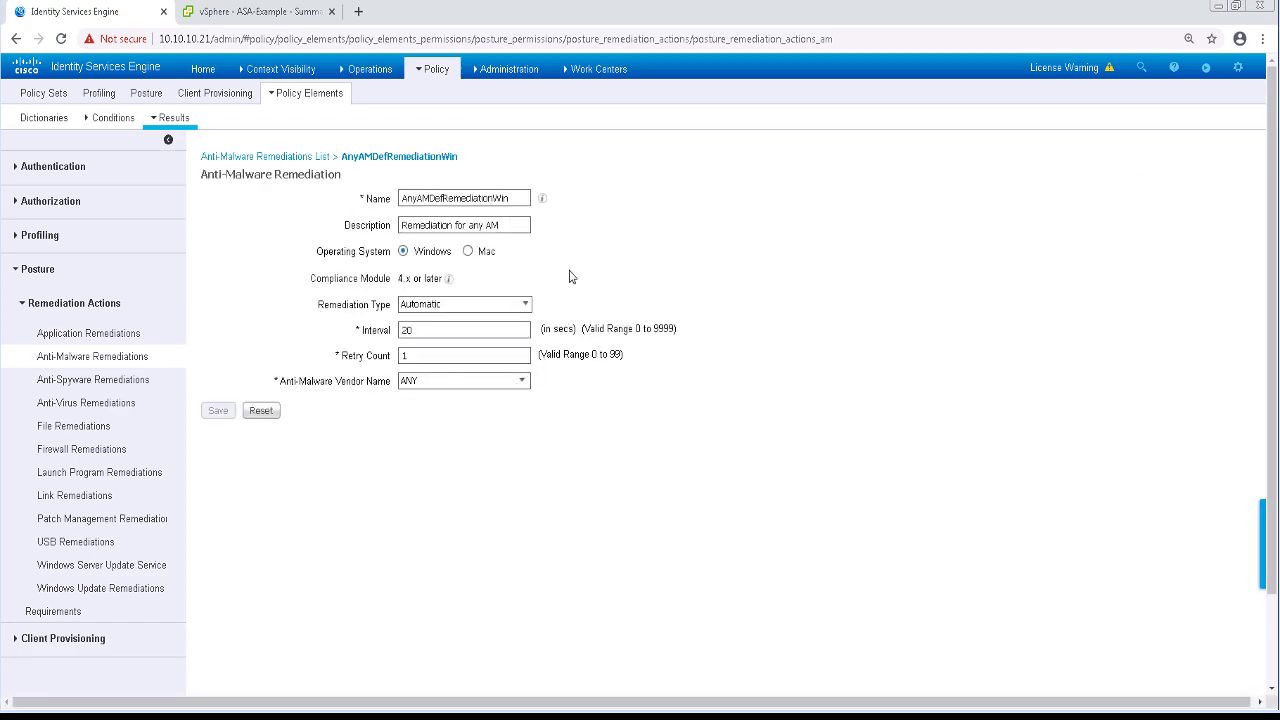
Review the lists of anti-spyware, anti-virus and file remediations
click(94, 380)
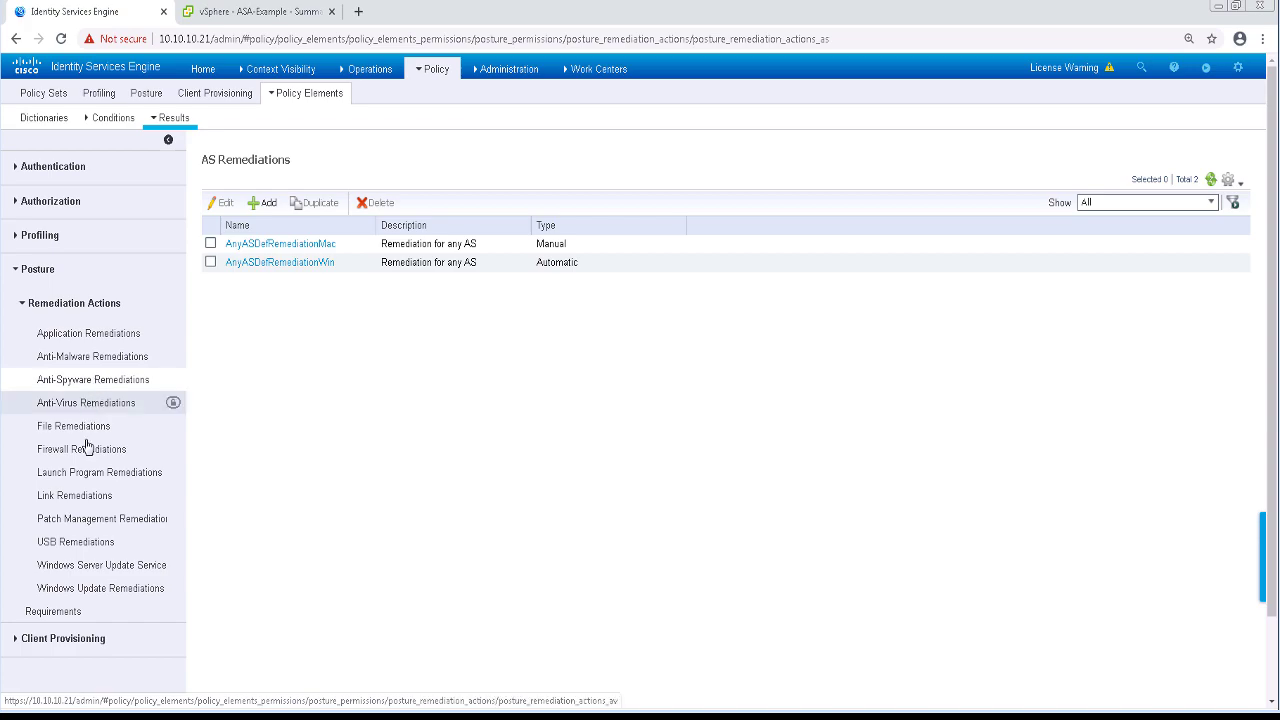
click(73, 405)
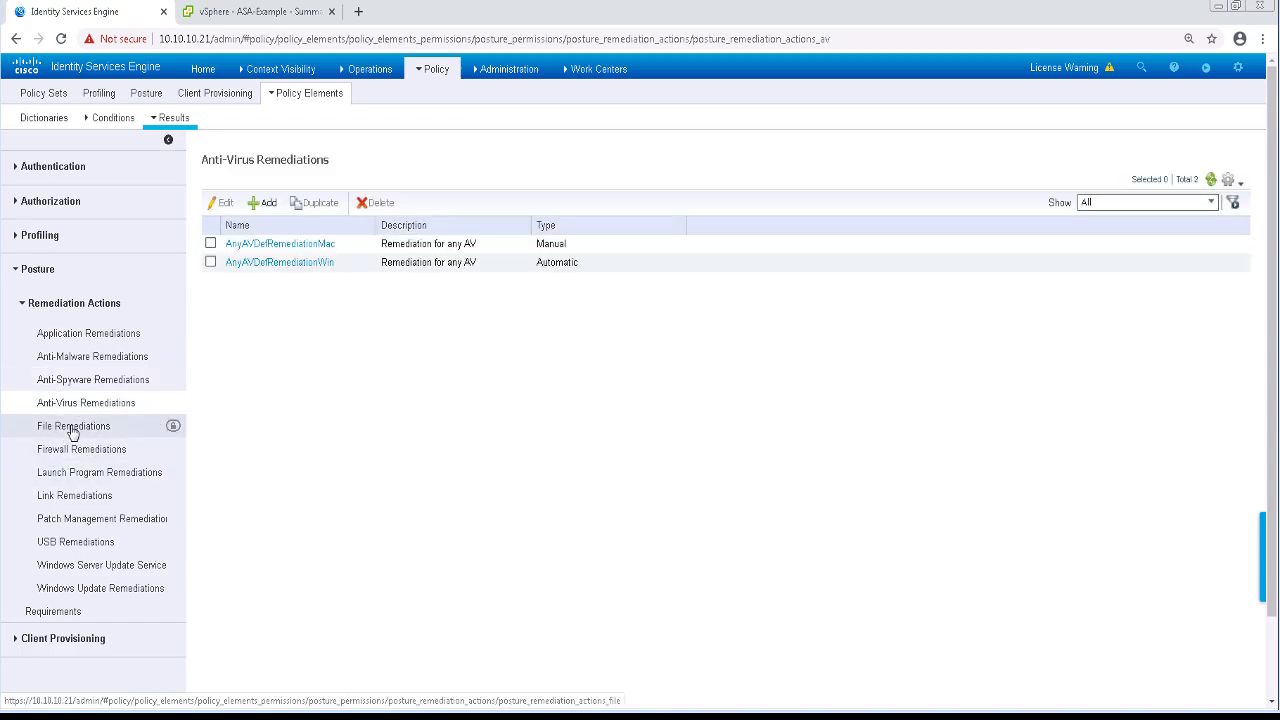
click(73, 428)
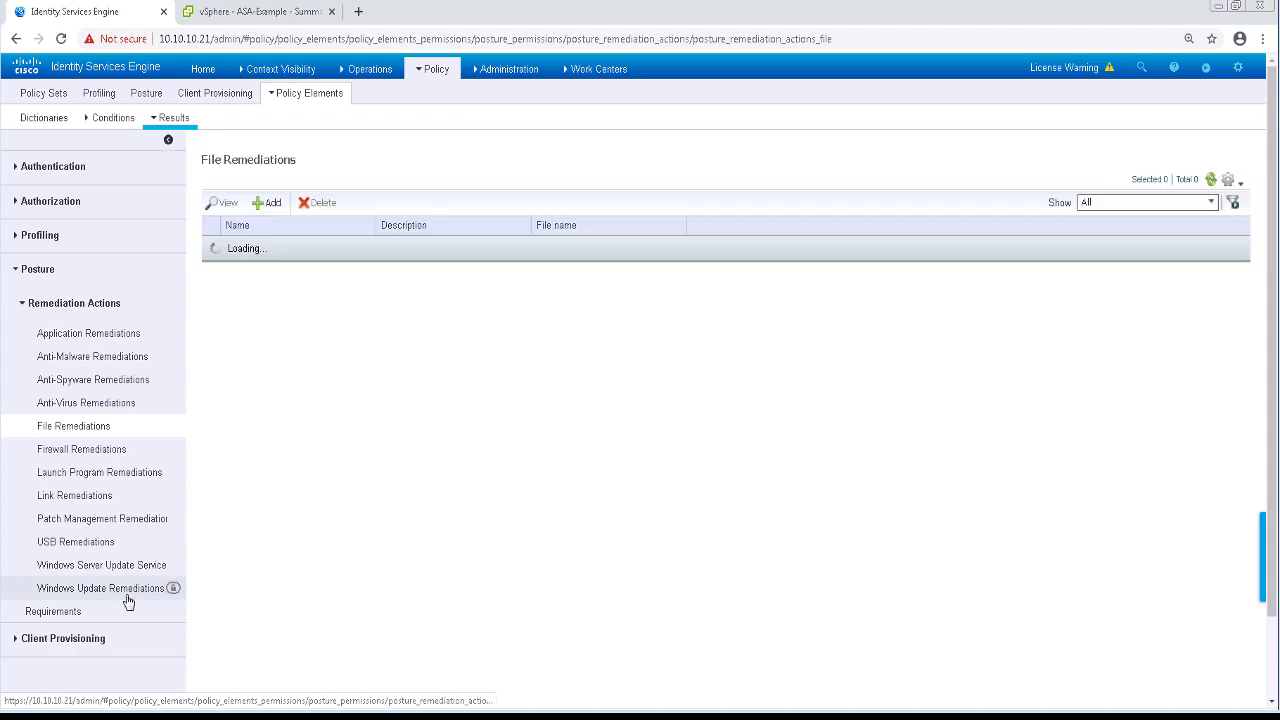
Open a blank firewall remediation form and examine its settings down to the vendor and firewall-enabling option
click(87, 452)
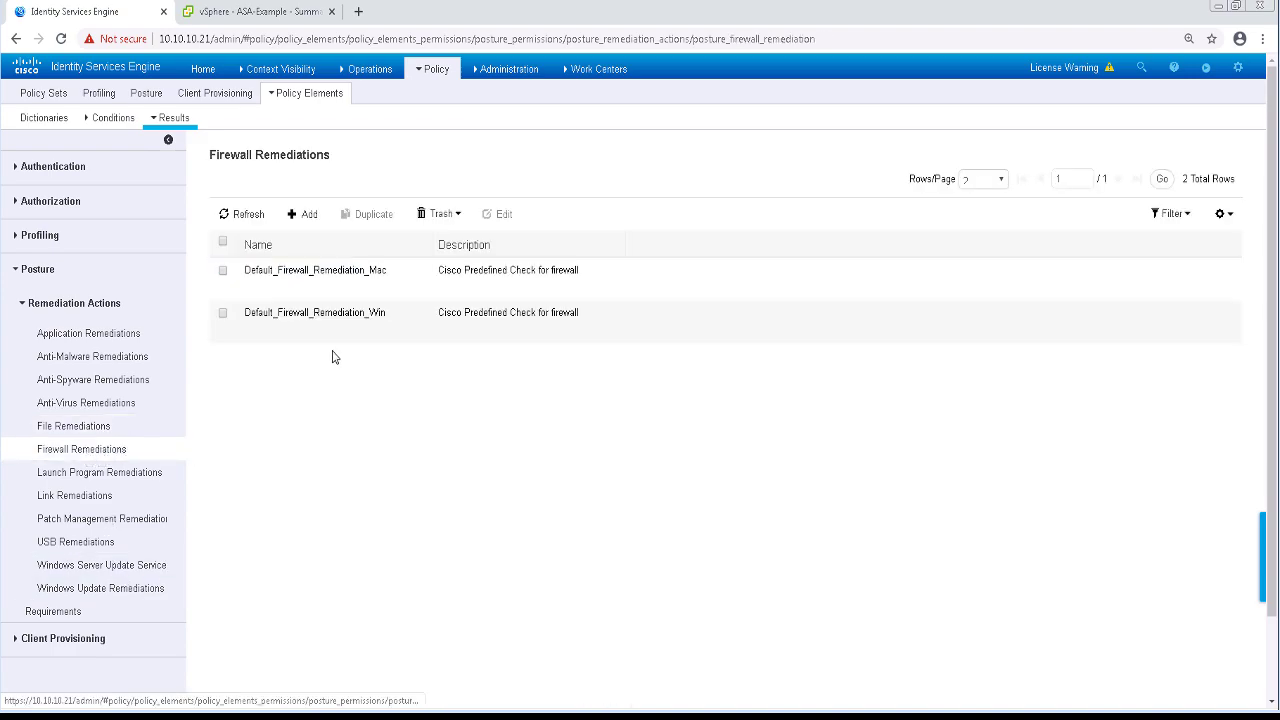
click(307, 215)
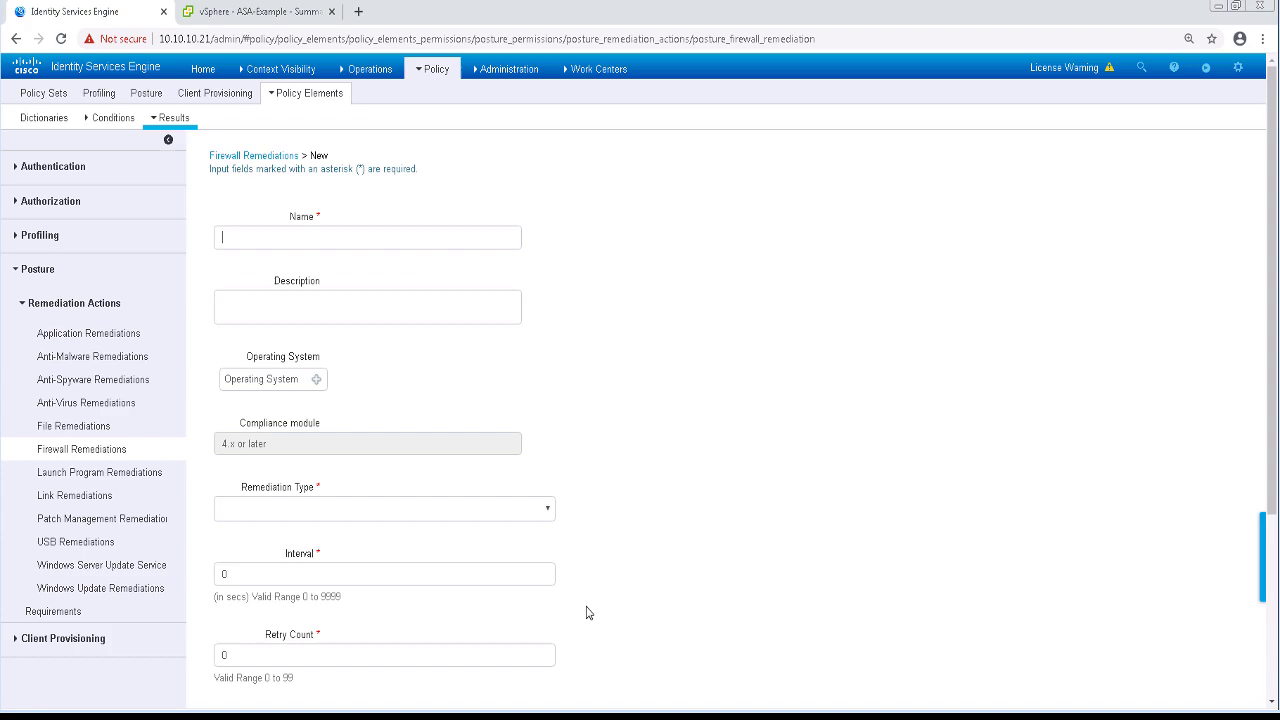
scroll(580, 600, down, 3)
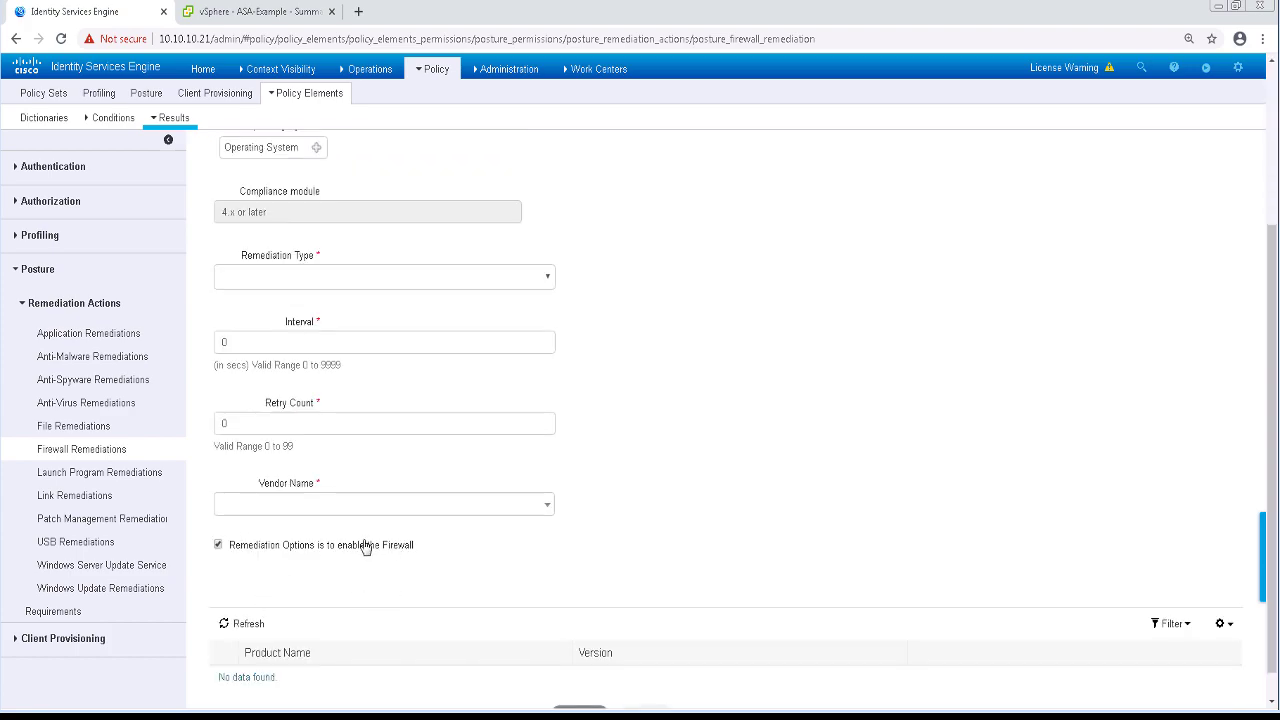
Discard the blank firewall remediation and review the Launch Program, Link, Patch Management, USB, Windows Server Update Services and Windows Update remediation lists
click(99, 472)
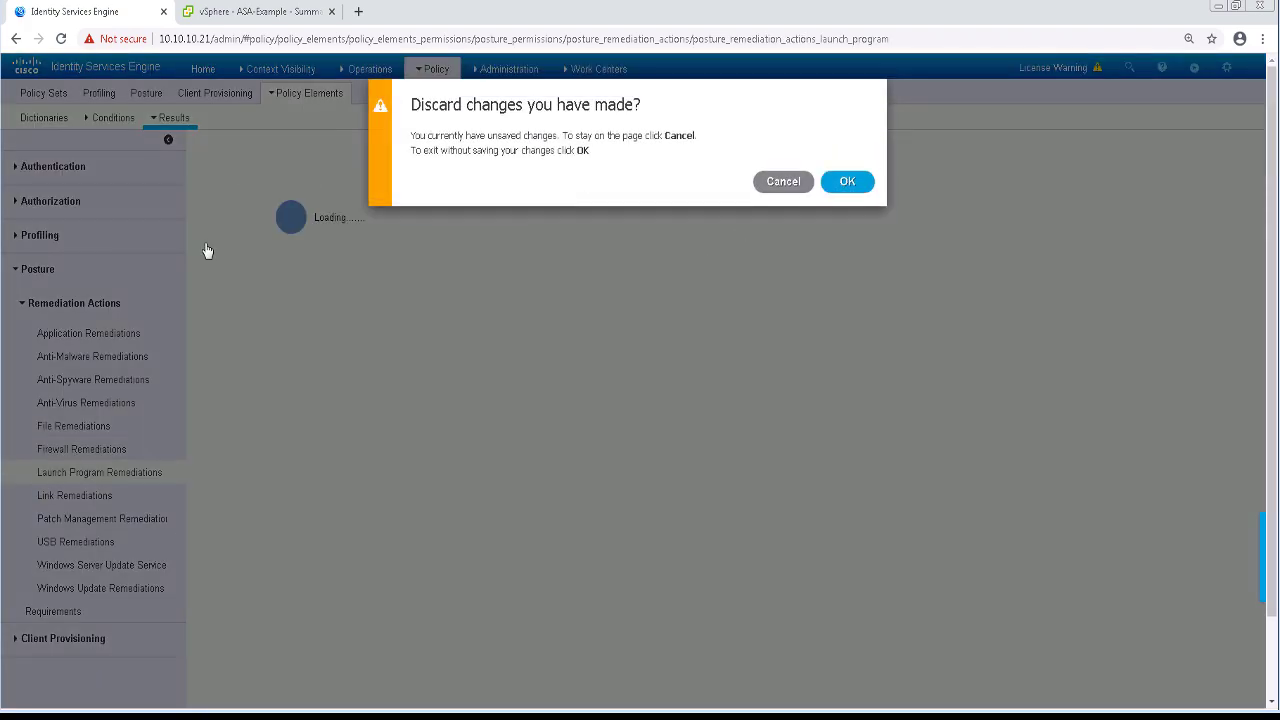
key(Return)
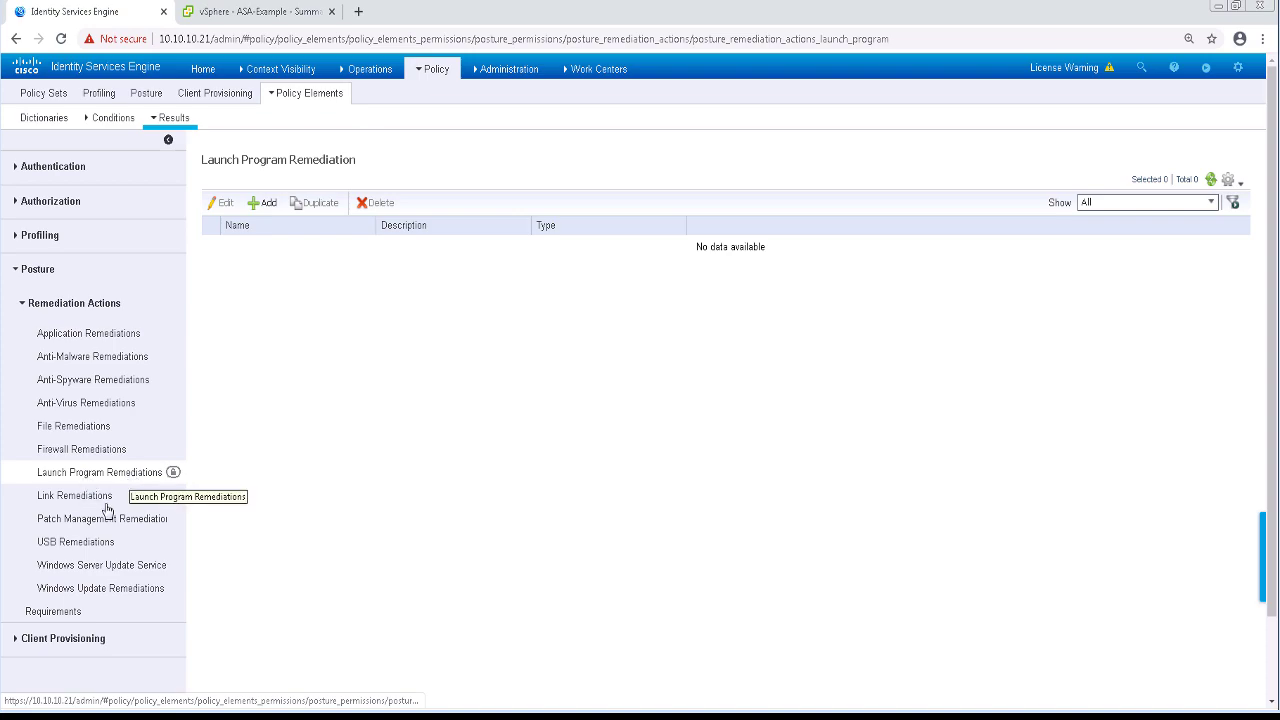
click(74, 497)
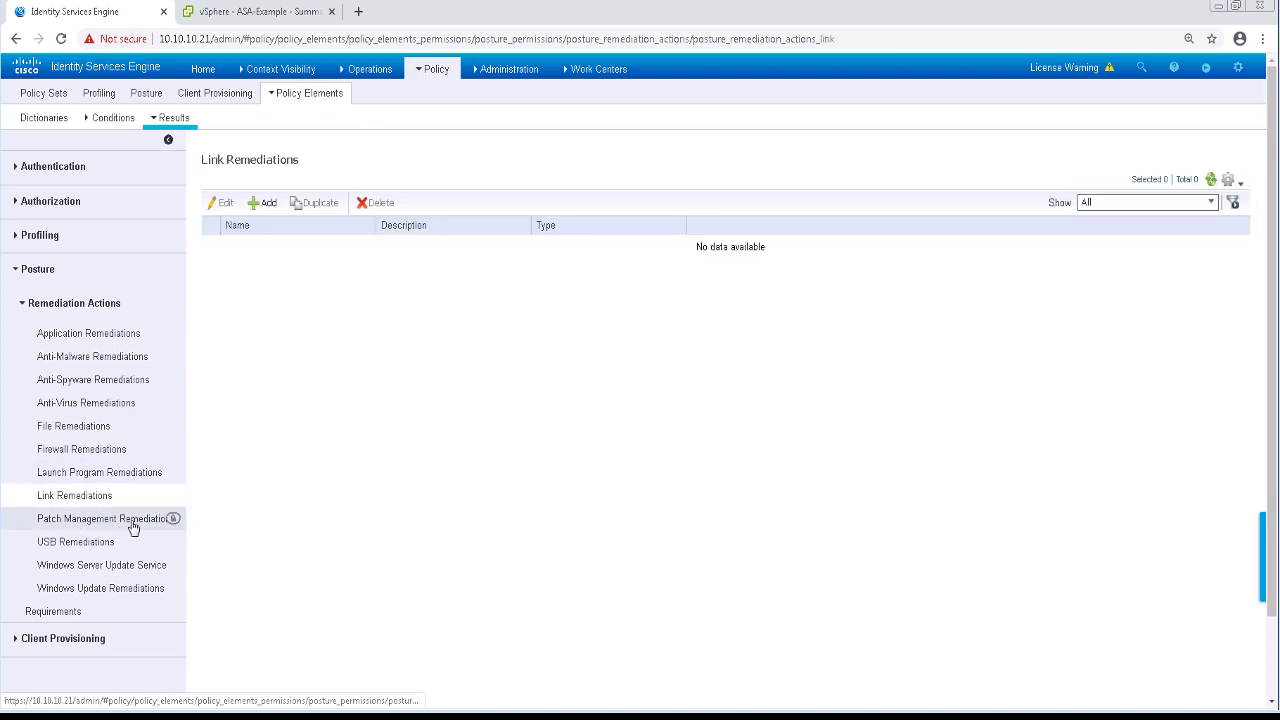
click(131, 521)
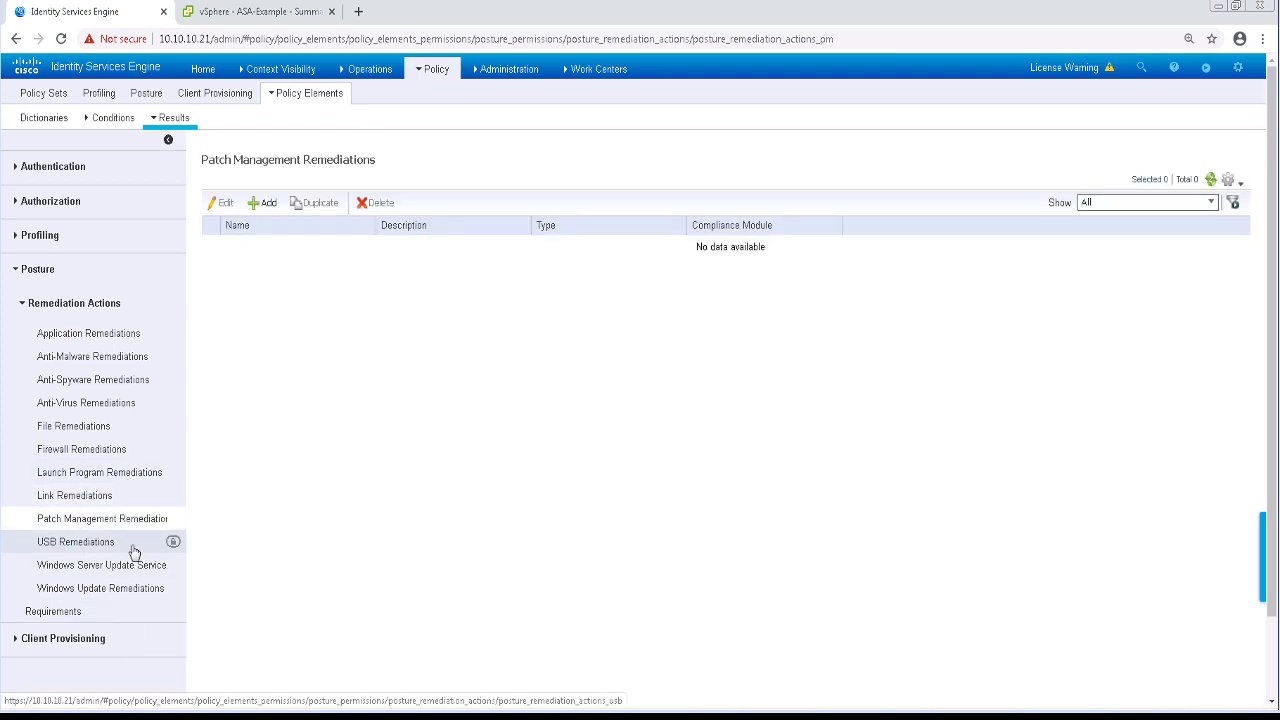
click(91, 543)
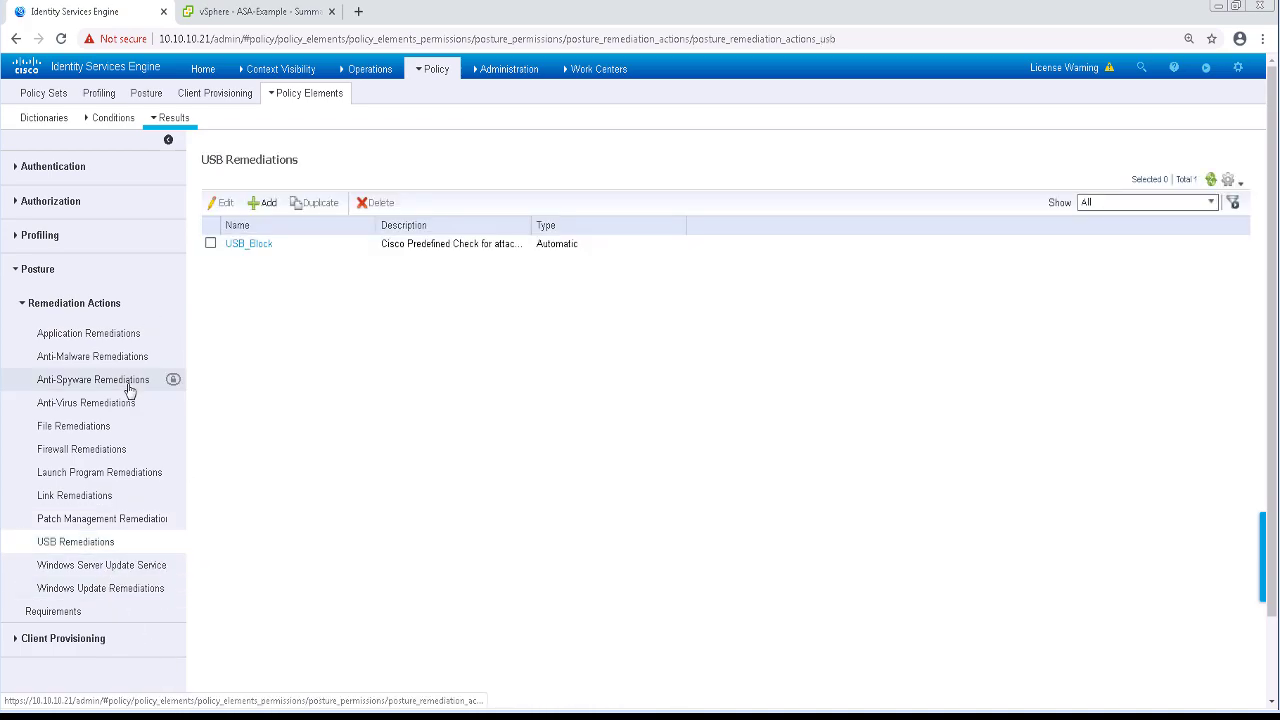
click(96, 575)
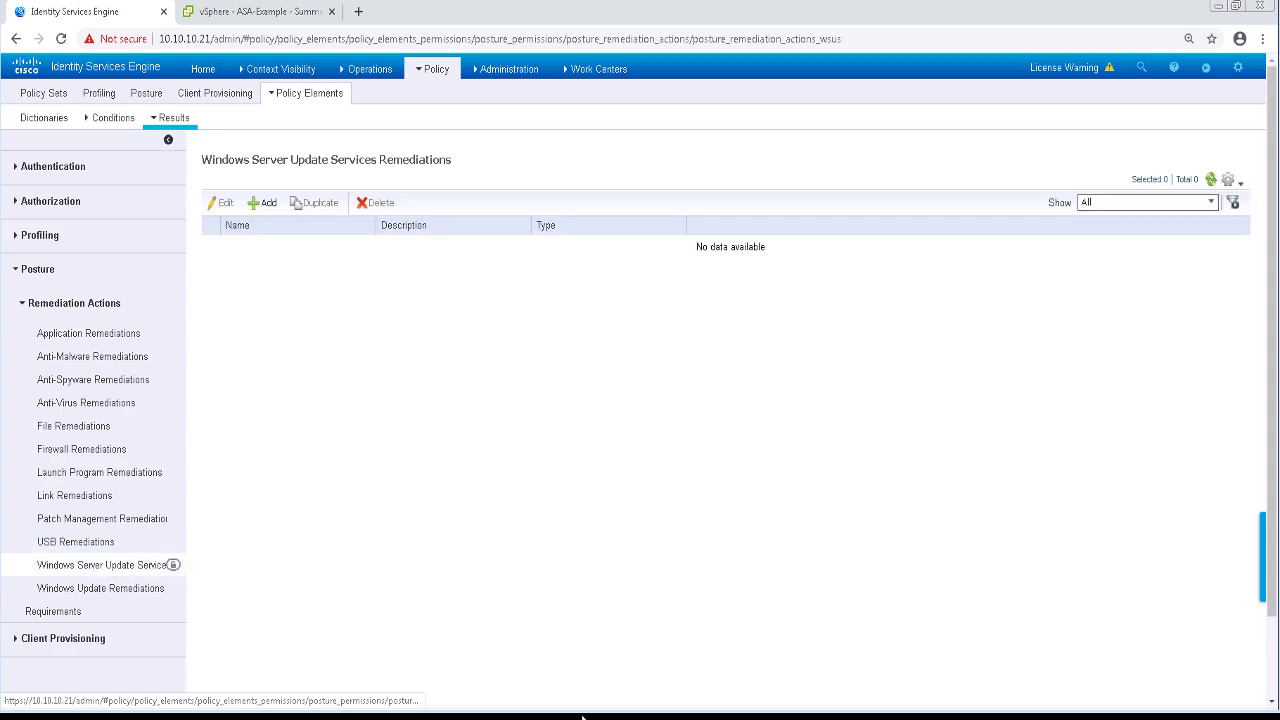
click(90, 593)
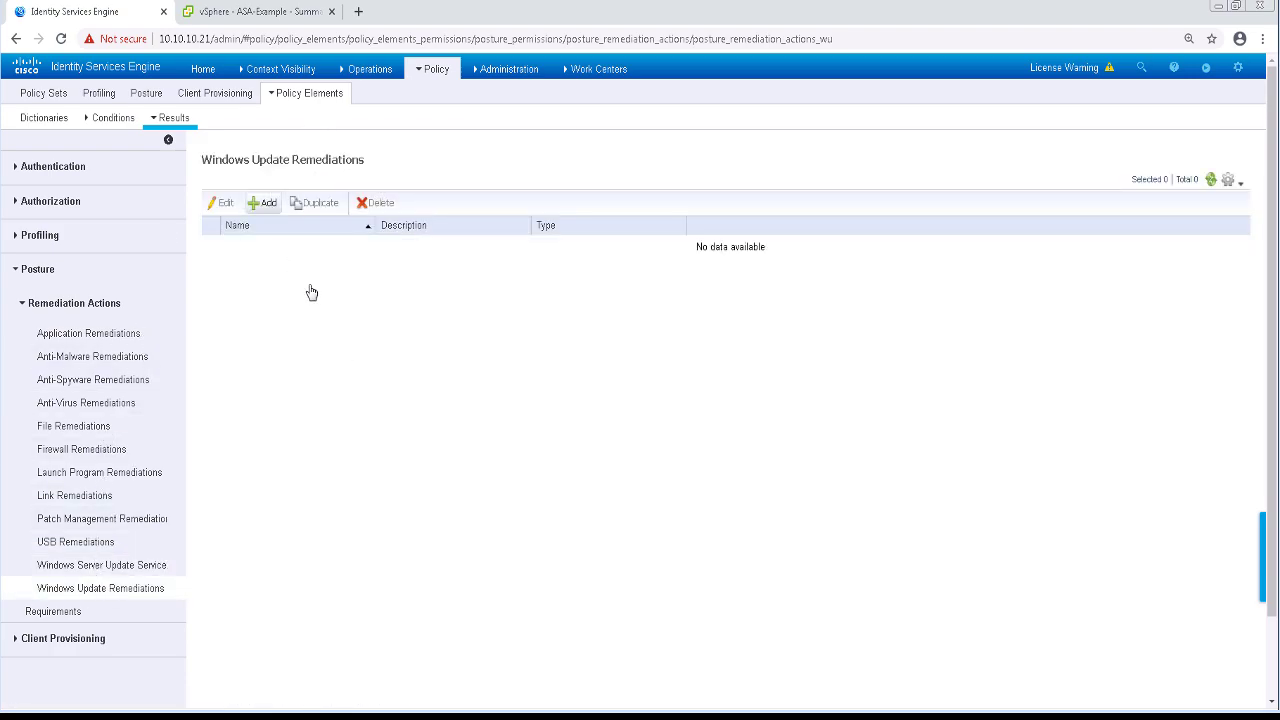
Open the posture requirements and insert a new requirement named VPN-Posture-Req below Any_AV_Installation_Win
click(63, 611)
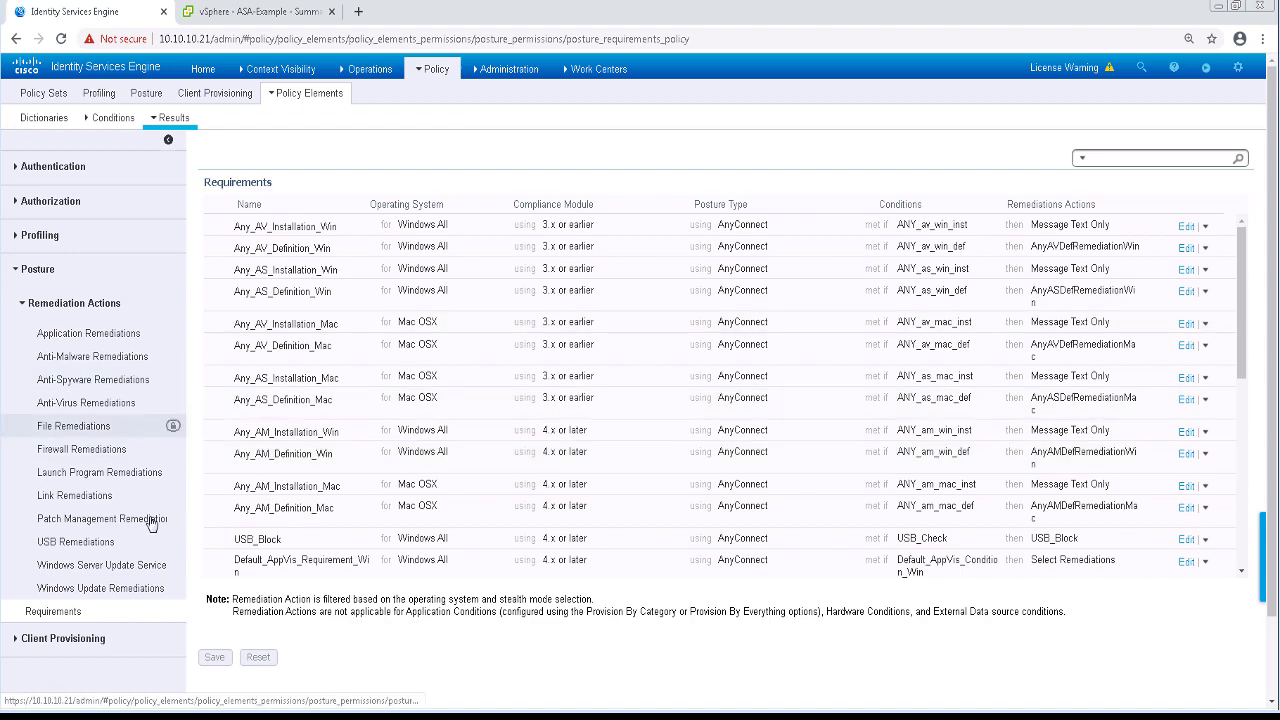
click(1205, 226)
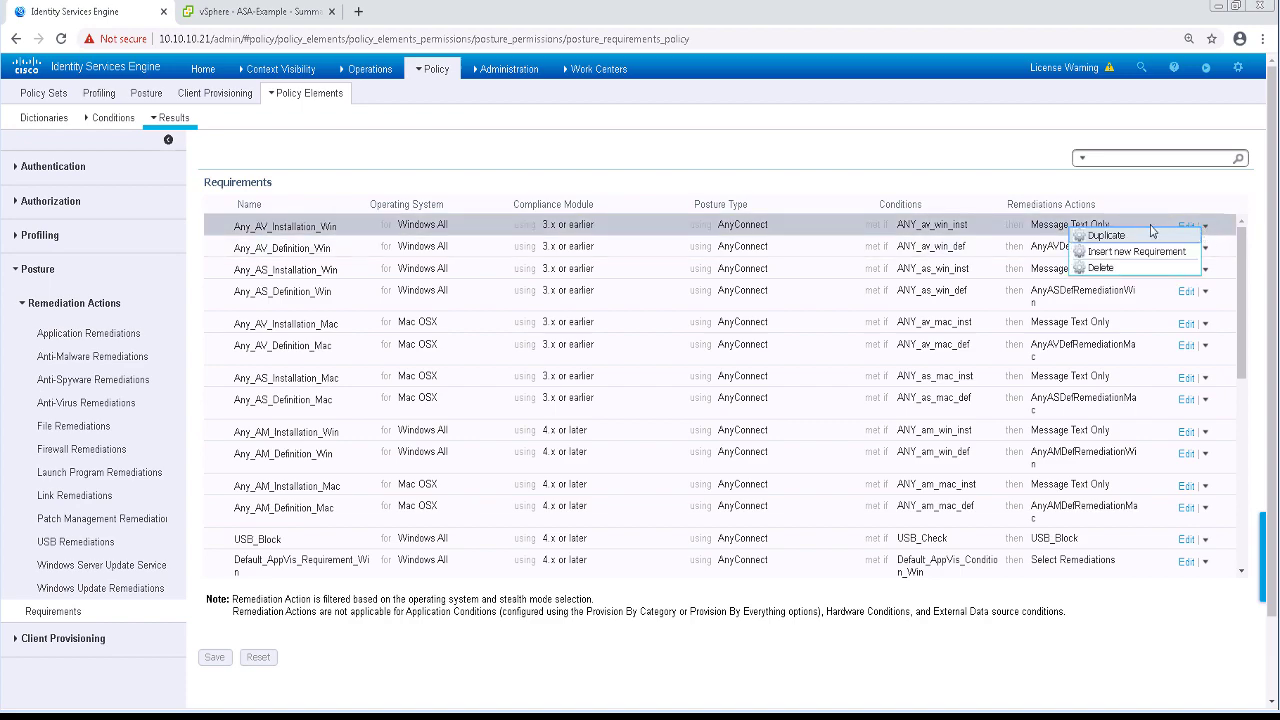
click(1101, 255)
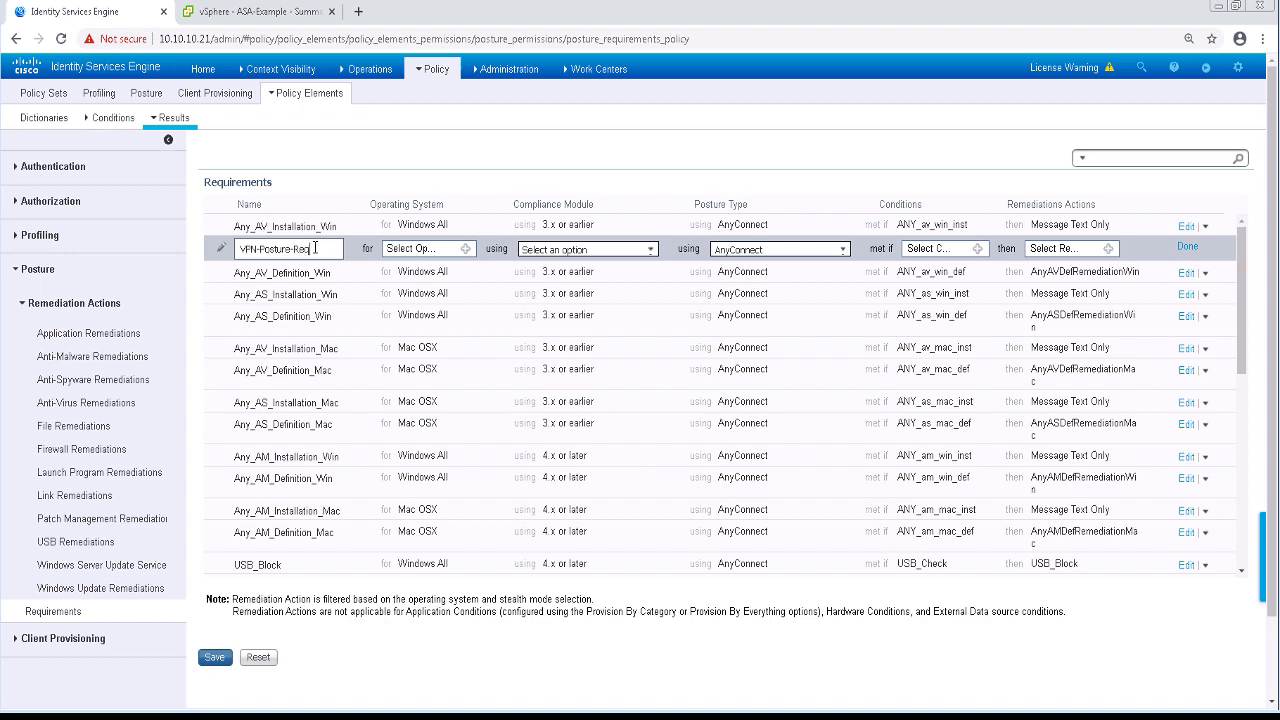
Set the new requirement's operating system to Windows All and its compliance module to 4.x or later
click(465, 248)
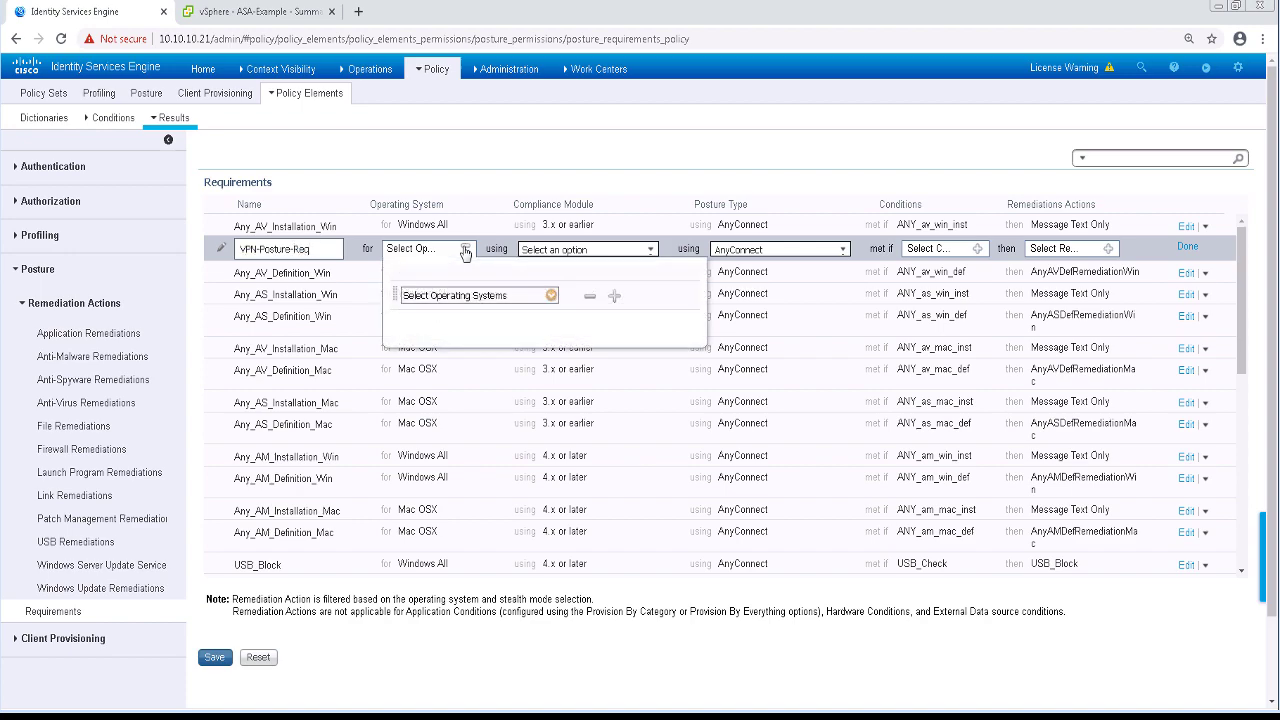
click(549, 296)
click(582, 370)
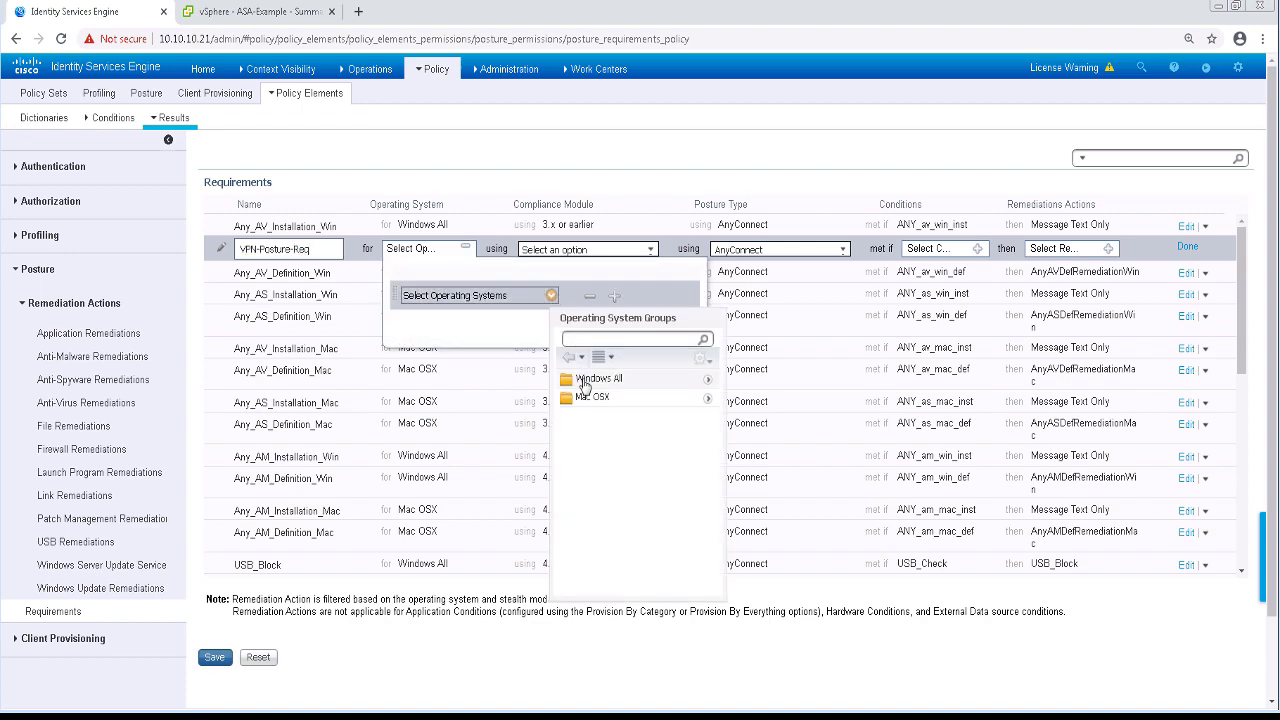
click(586, 386)
click(649, 252)
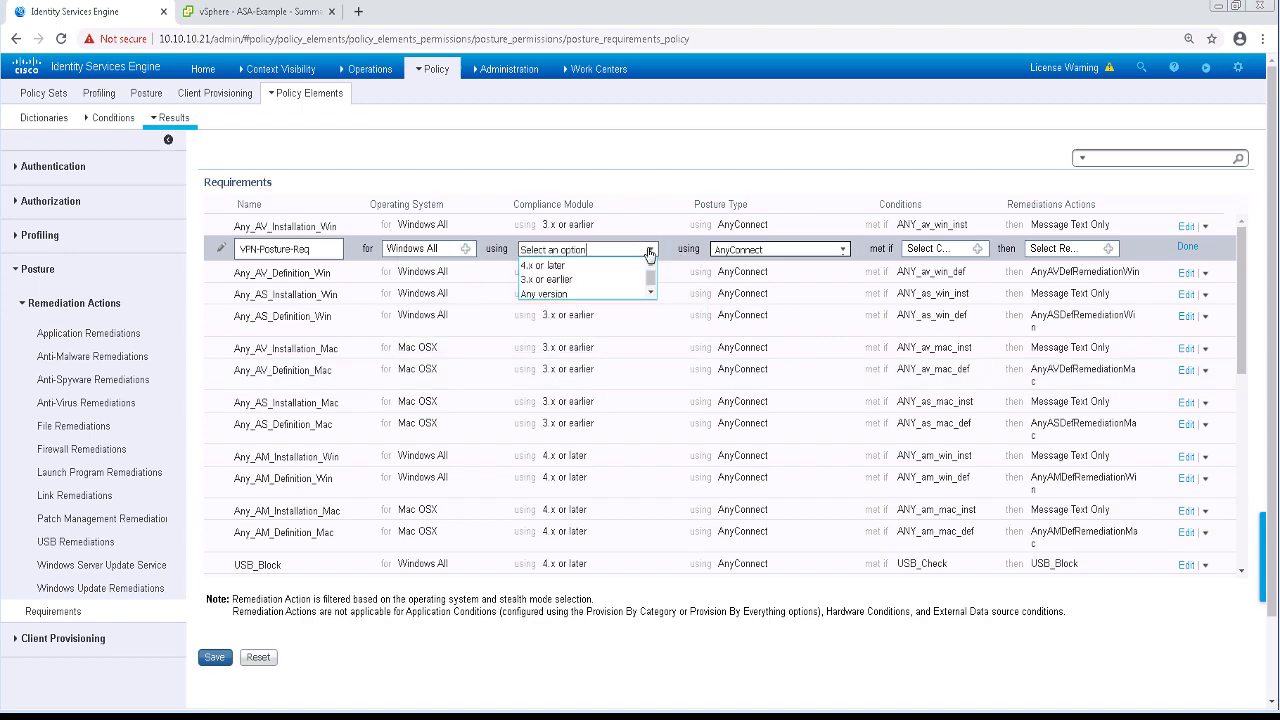
click(556, 267)
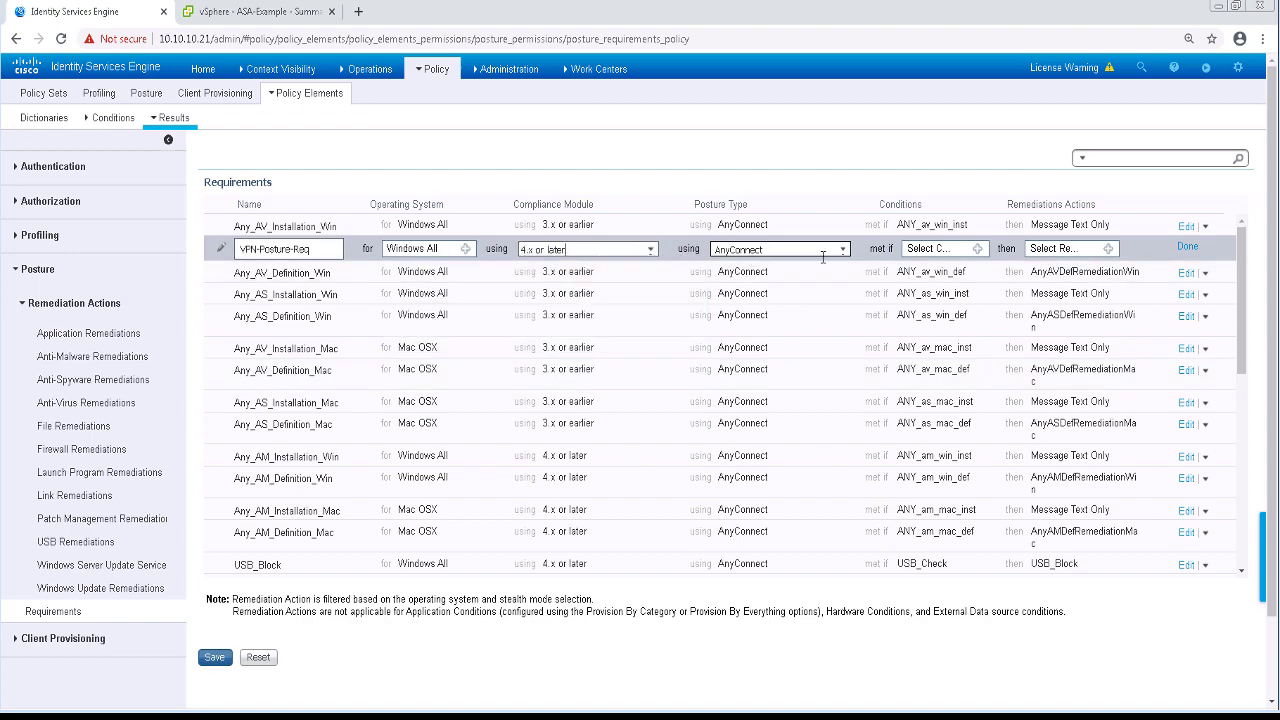
Assign the user-defined application condition Default_AppVis_Condition_Win to the new requirement
click(977, 248)
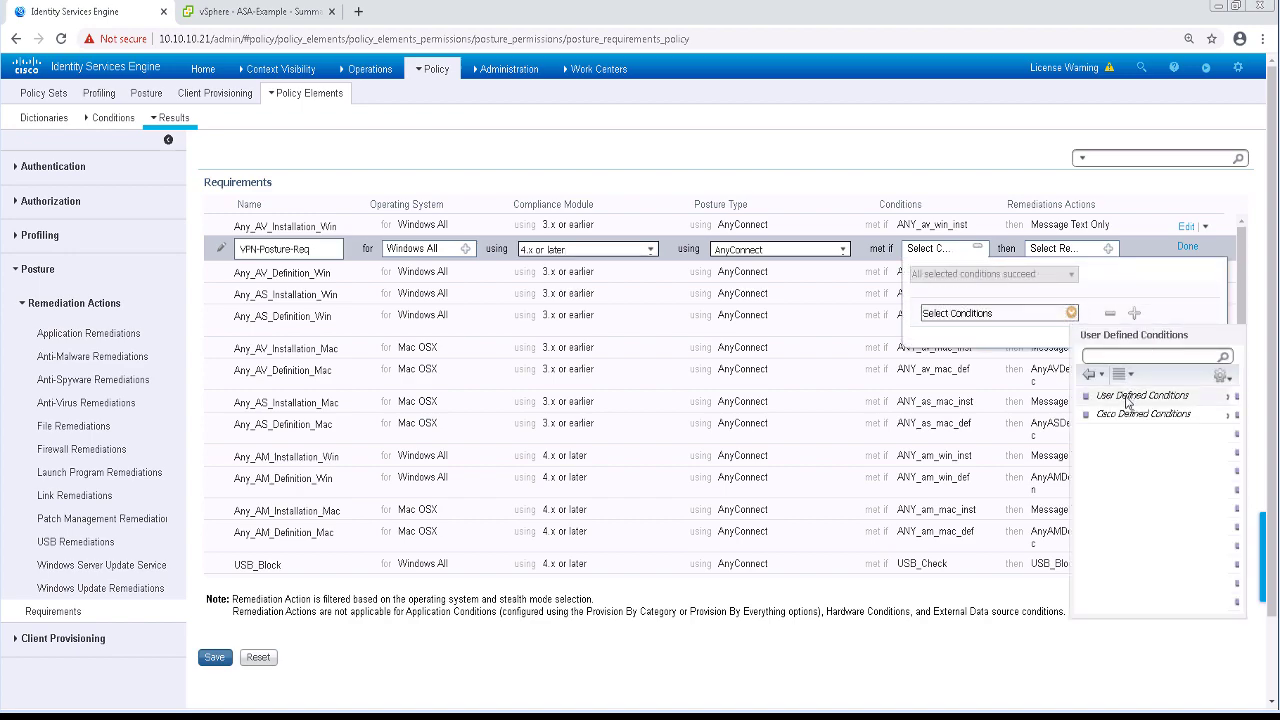
click(1128, 397)
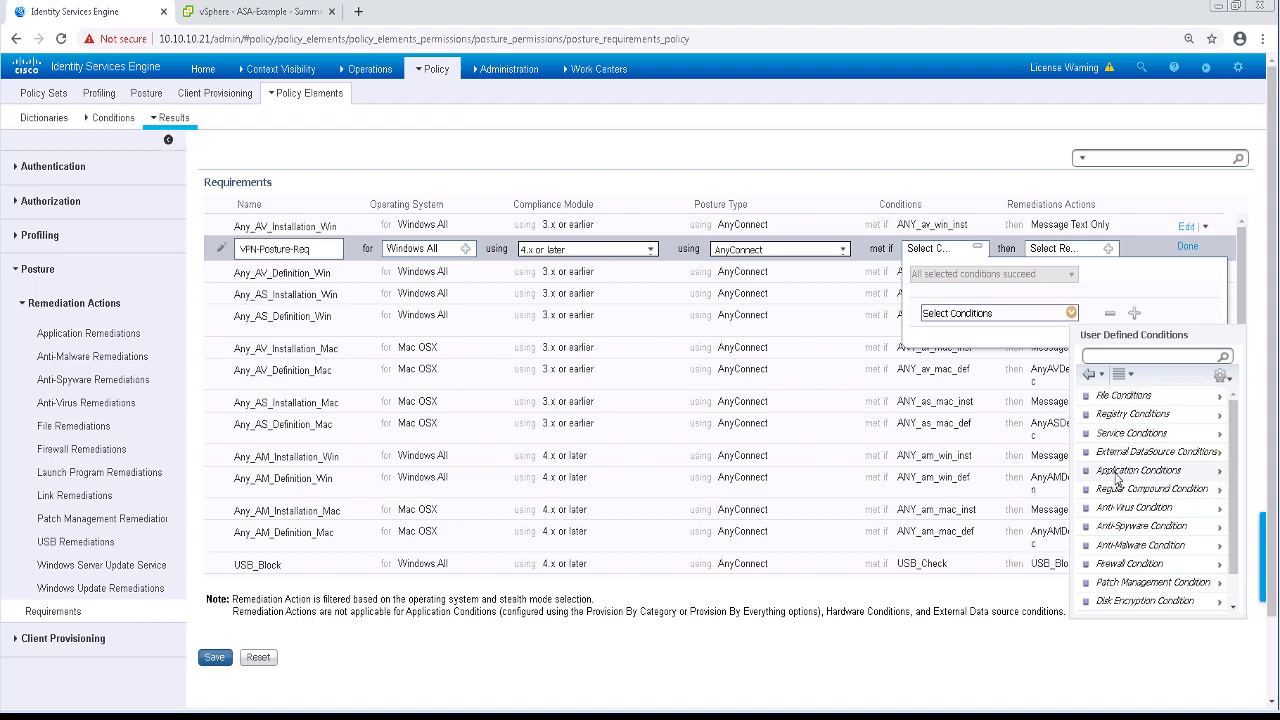
click(1116, 475)
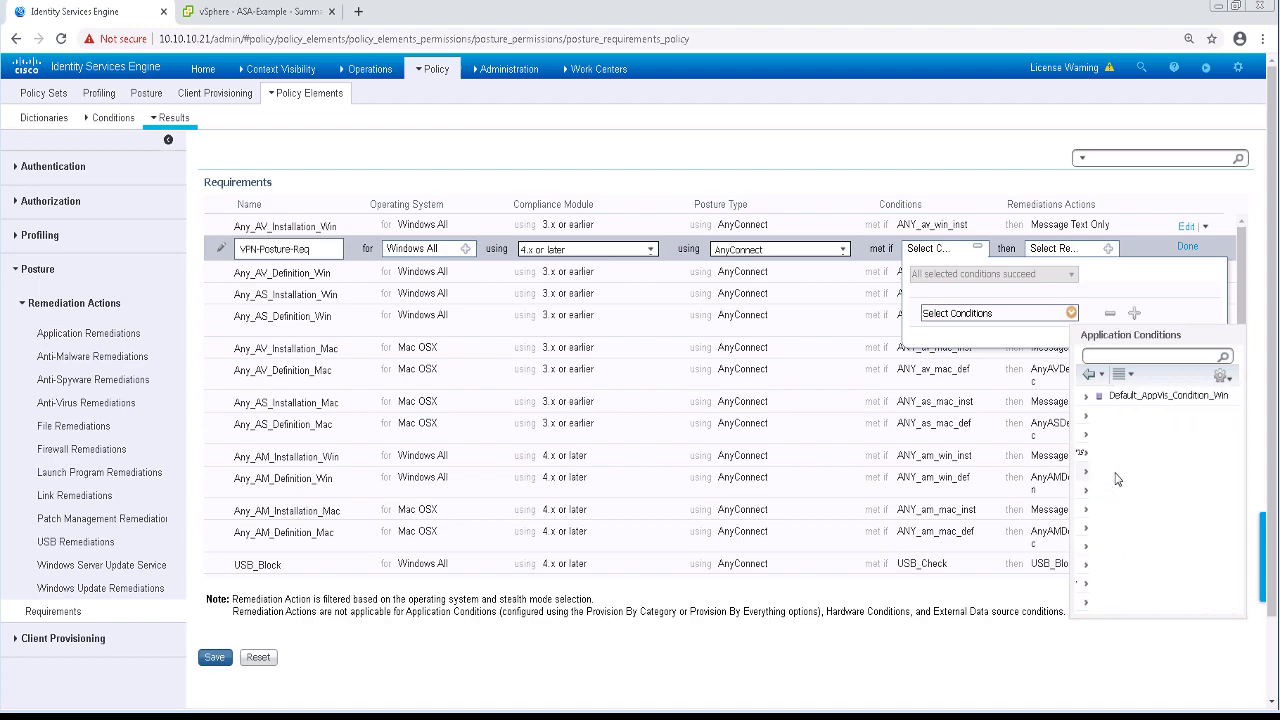
click(1106, 398)
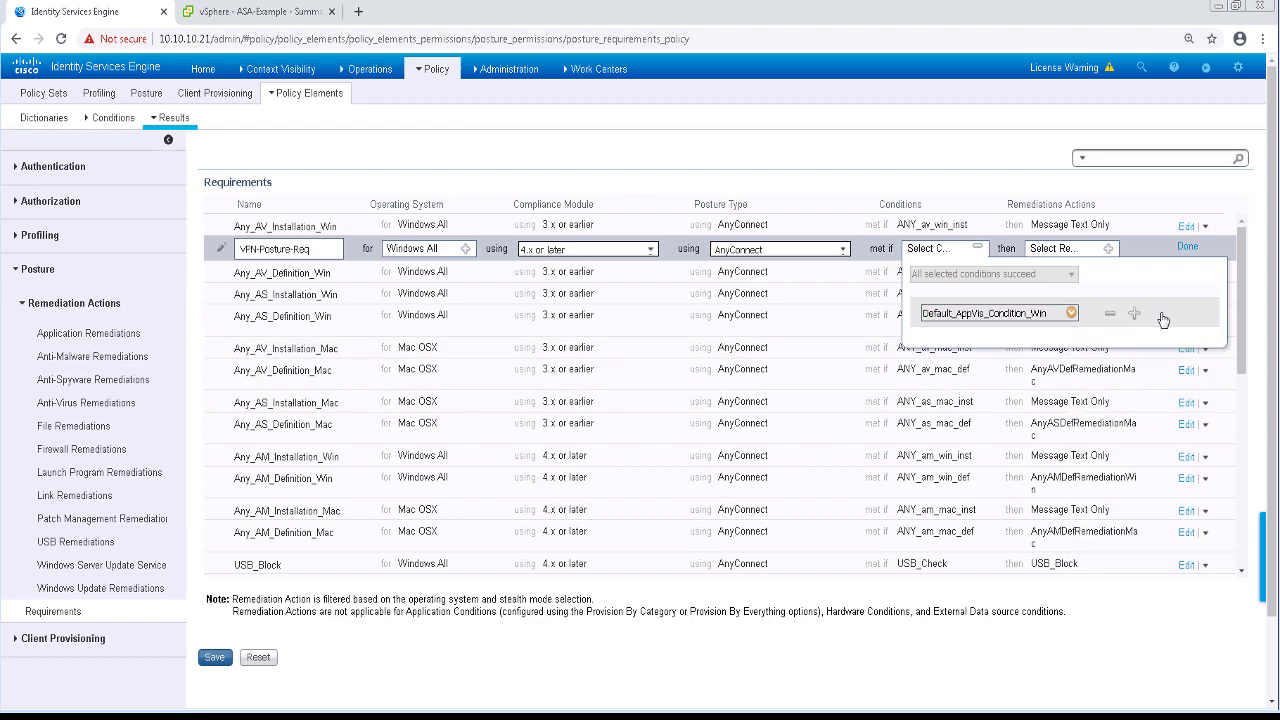
Rename the new requirement as VPN-APP-VIS
double_click(300, 249)
shift+click(257, 251)
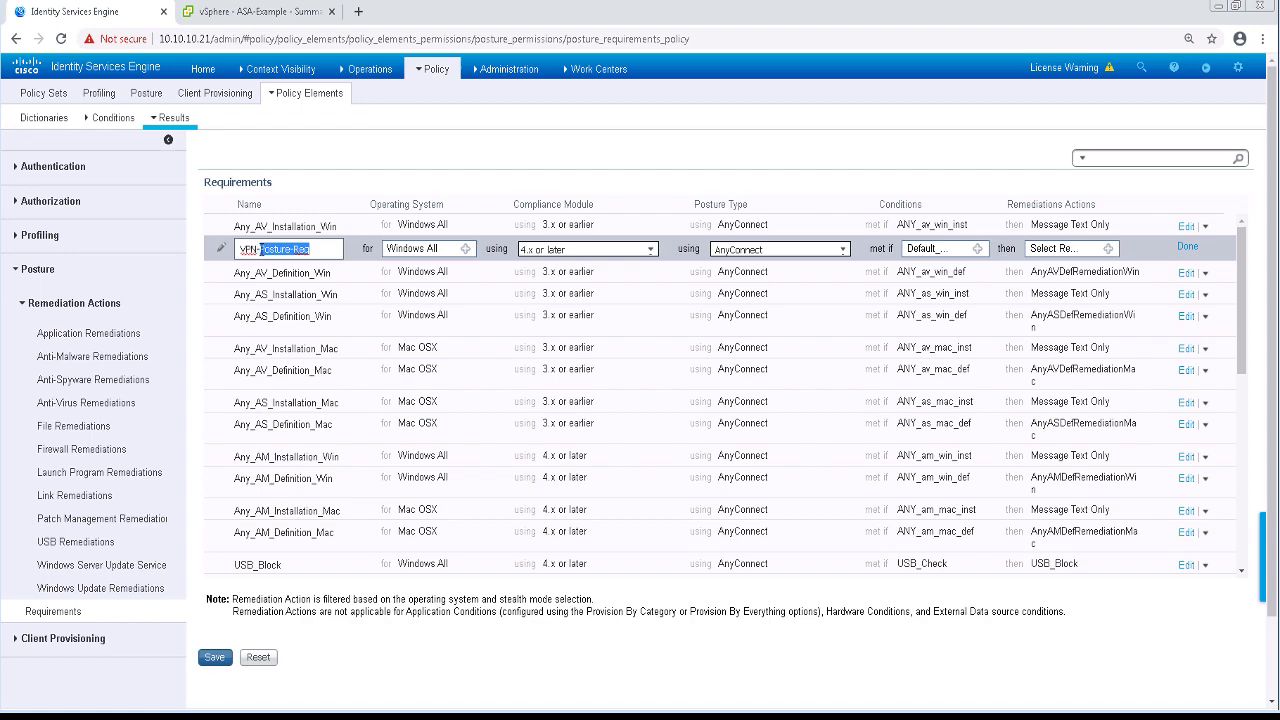
text(Ap)
Check the condition and remediation action choices of VPN-APP-VIS and finish editing the requirement
click(977, 248)
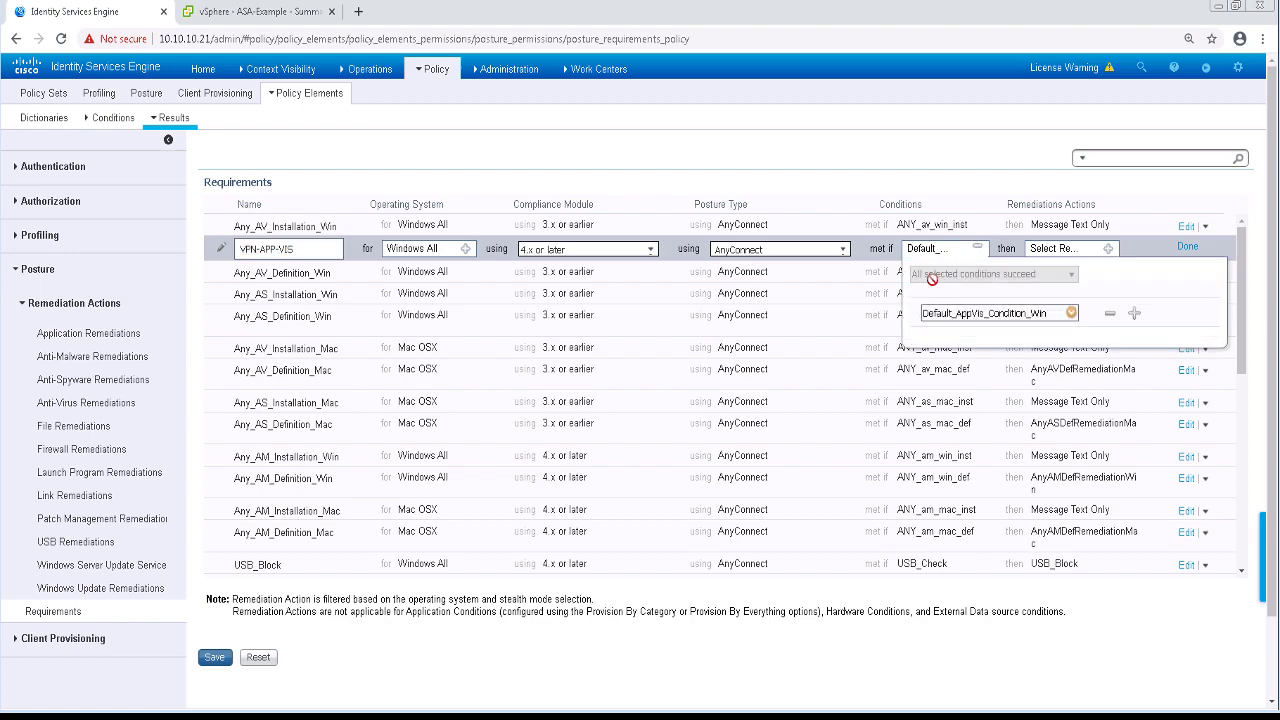
click(1110, 249)
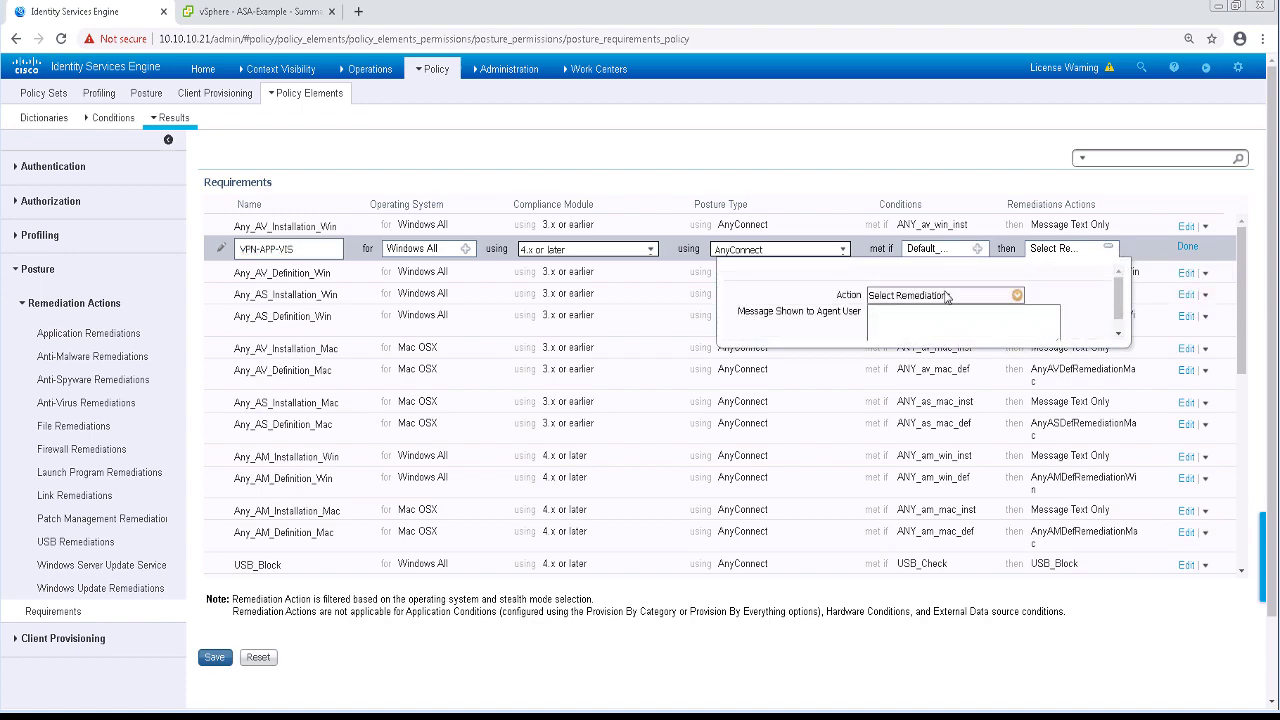
click(1016, 296)
click(1058, 386)
click(1187, 246)
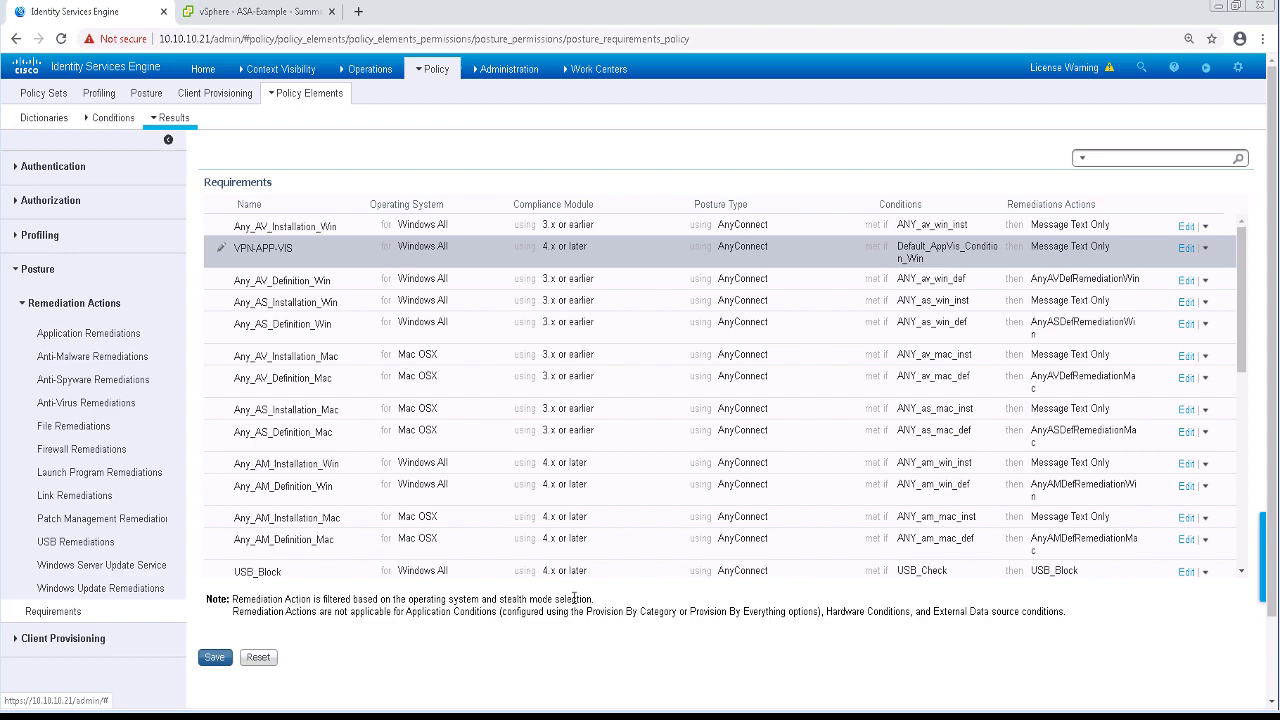
Insert another requirement named VPN-HARDWARE-VIS below VPN-APP-VIS
click(1205, 248)
click(1125, 270)
click(316, 279)
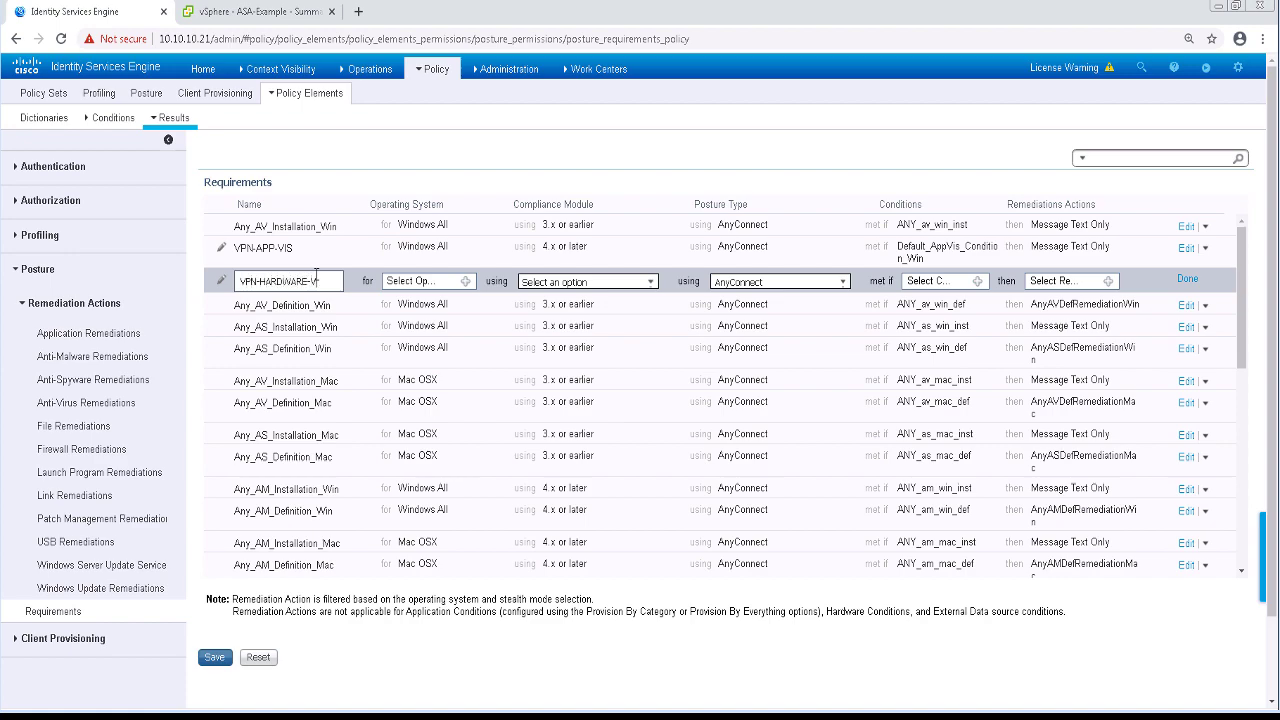
text(VPN-HARDWARE-VIS)
Apply the Windows All operating system and the 4.x or later compliance module to VPN-HARDWARE-VIS
click(460, 281)
click(552, 329)
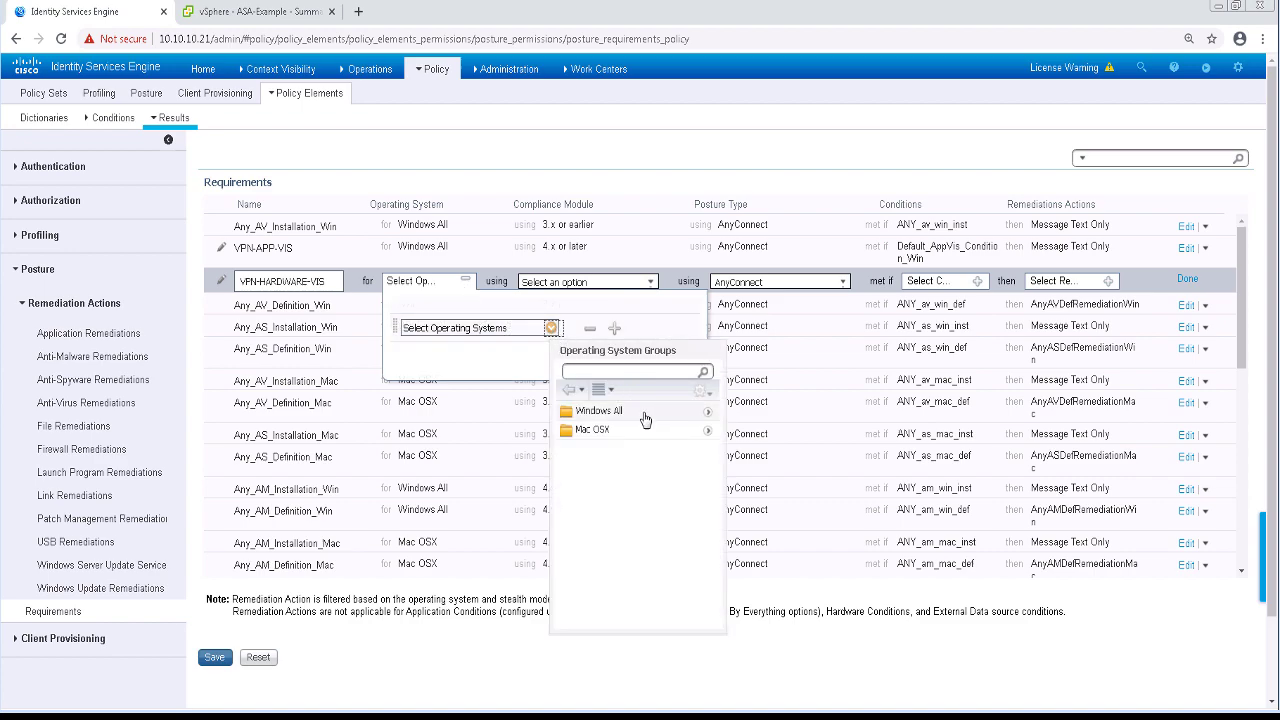
click(644, 416)
click(645, 284)
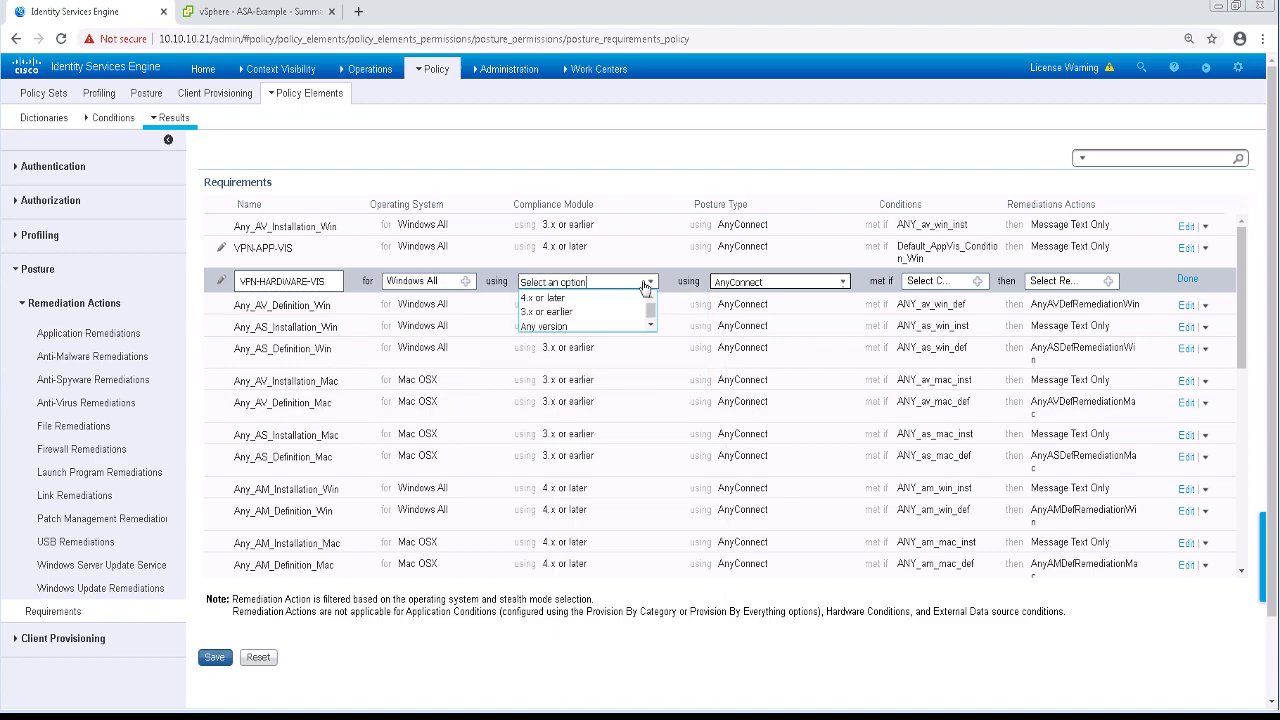
click(565, 298)
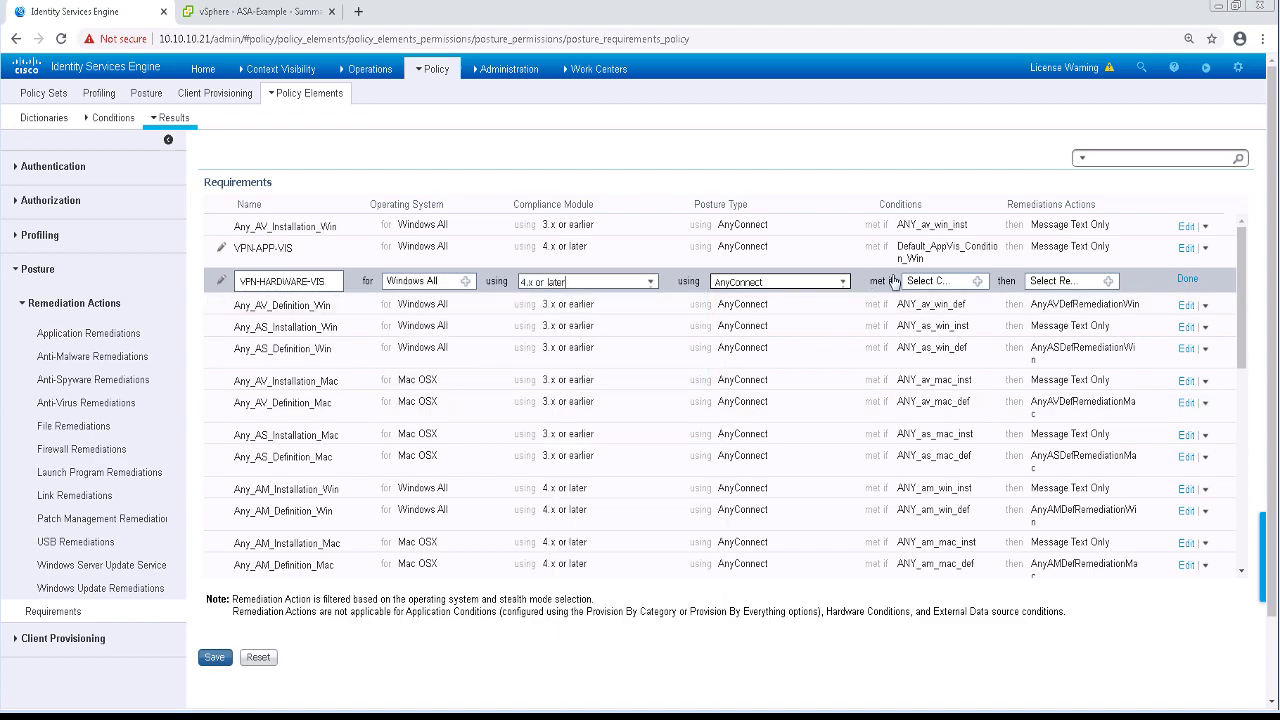
Assign the user-defined Hardware_Attributes_Check condition to the VPN-HARDWARE-VIS requirement
click(979, 281)
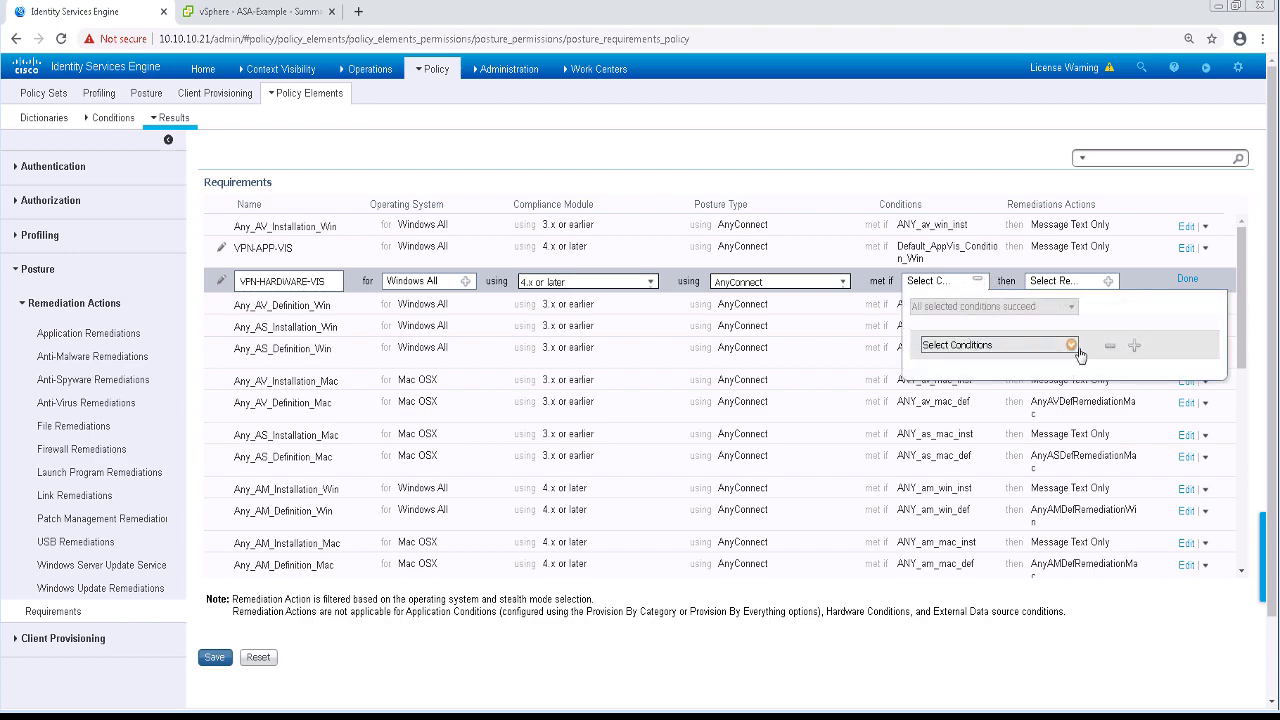
click(1076, 348)
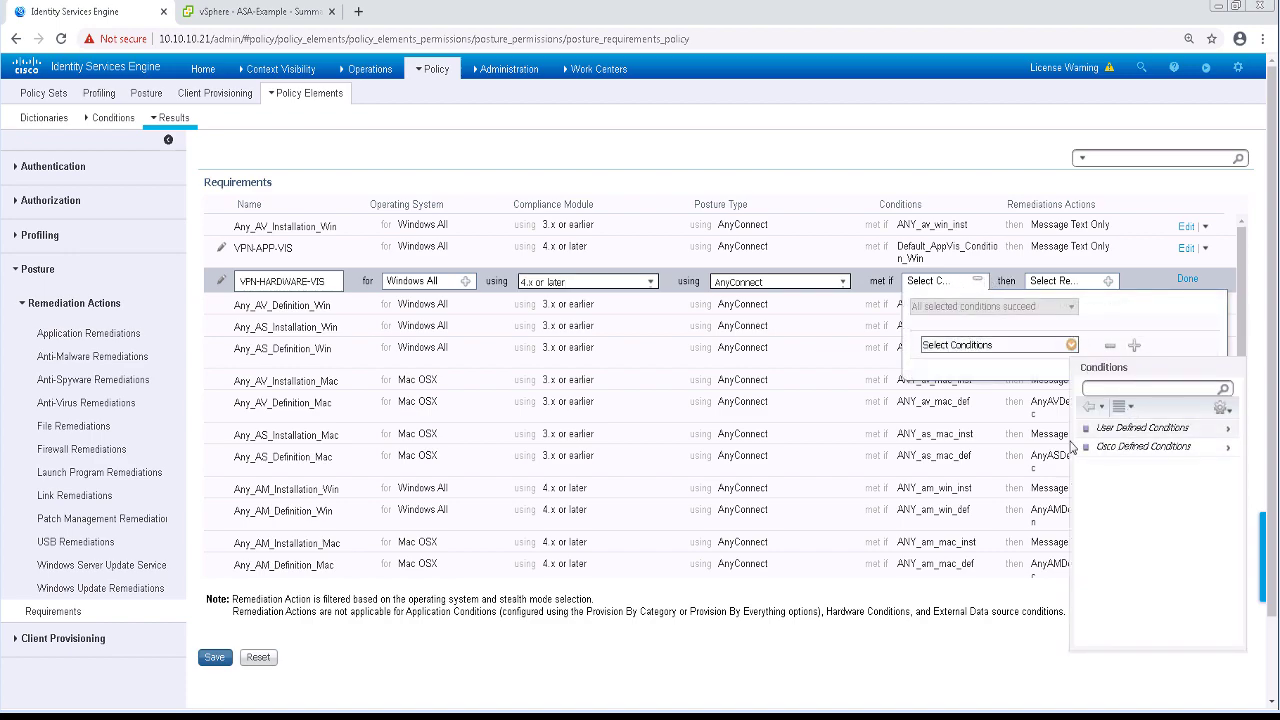
click(1140, 428)
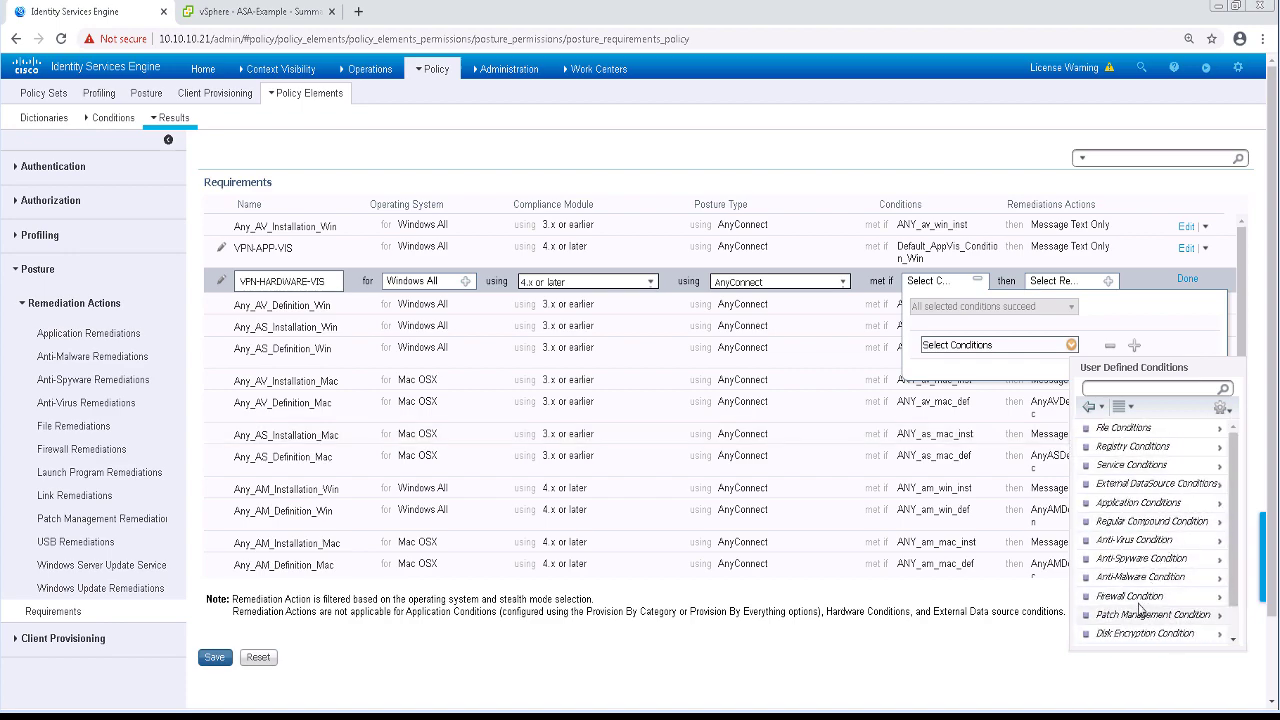
scroll(1138, 605, down, 1)
scroll(1133, 585, down, 1)
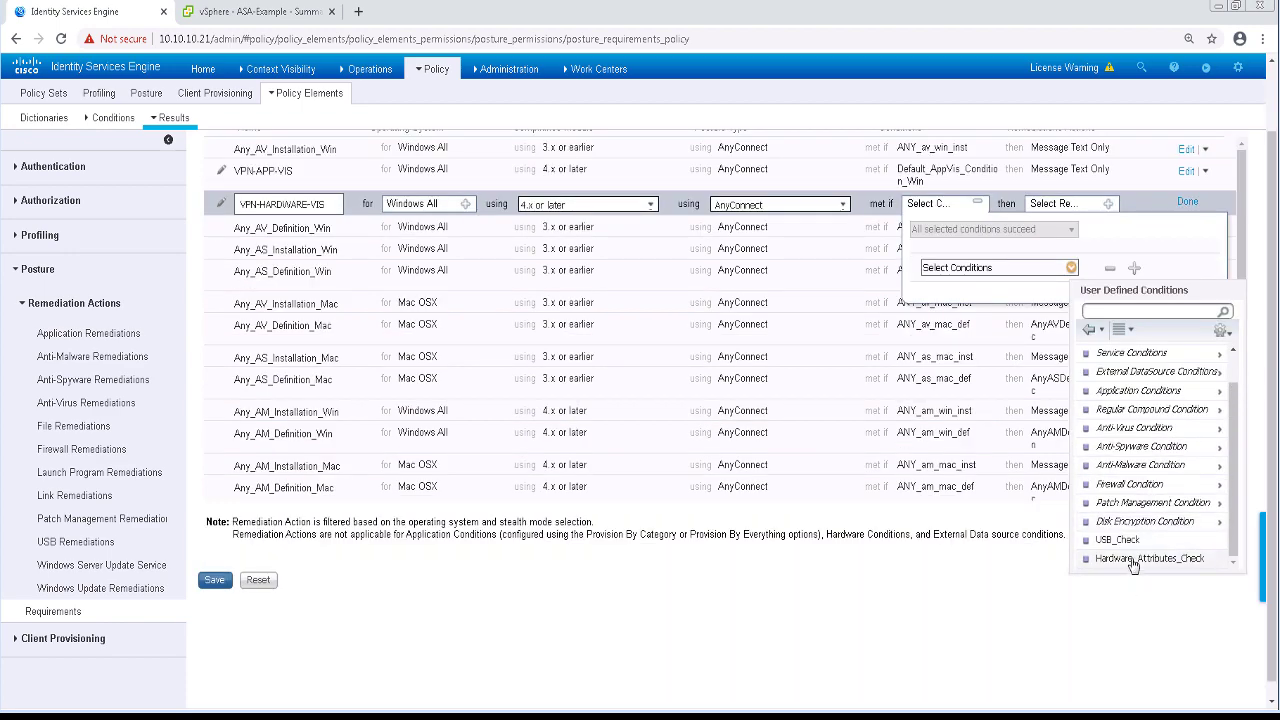
click(1133, 560)
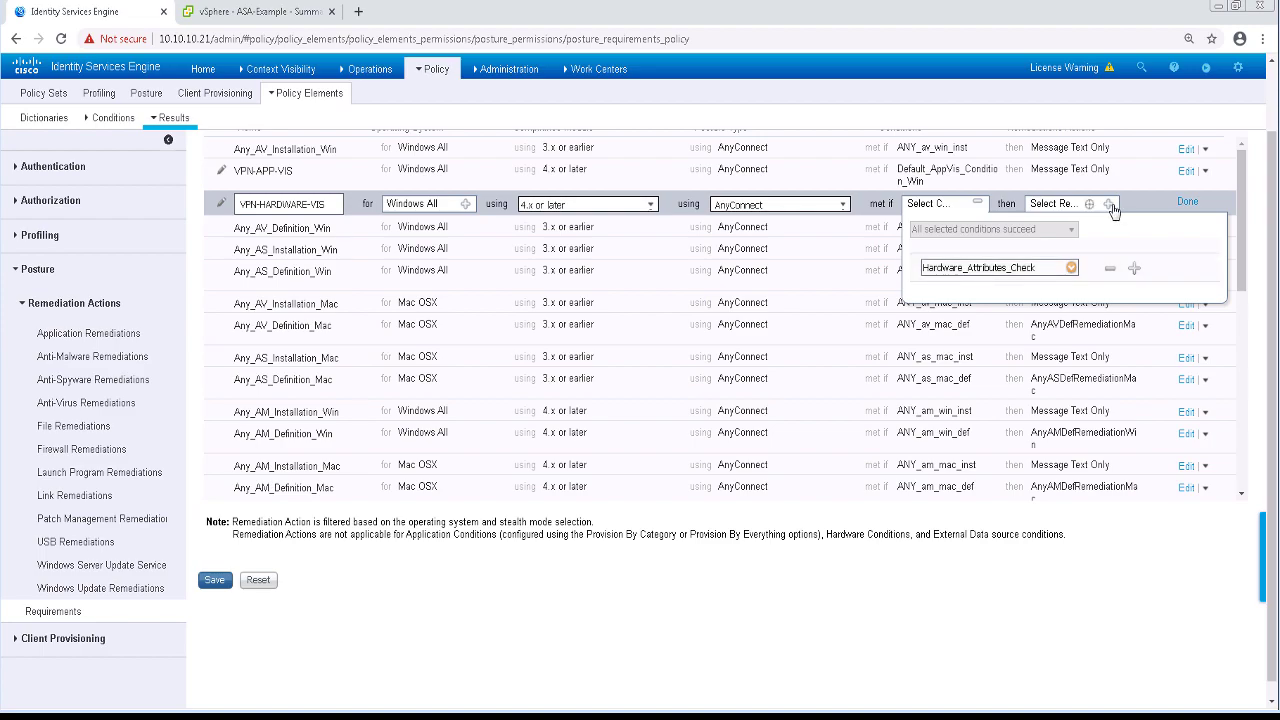
Finish editing VPN-HARDWARE-VIS without choosing a remediation action and save the requirements
click(1111, 206)
click(1187, 203)
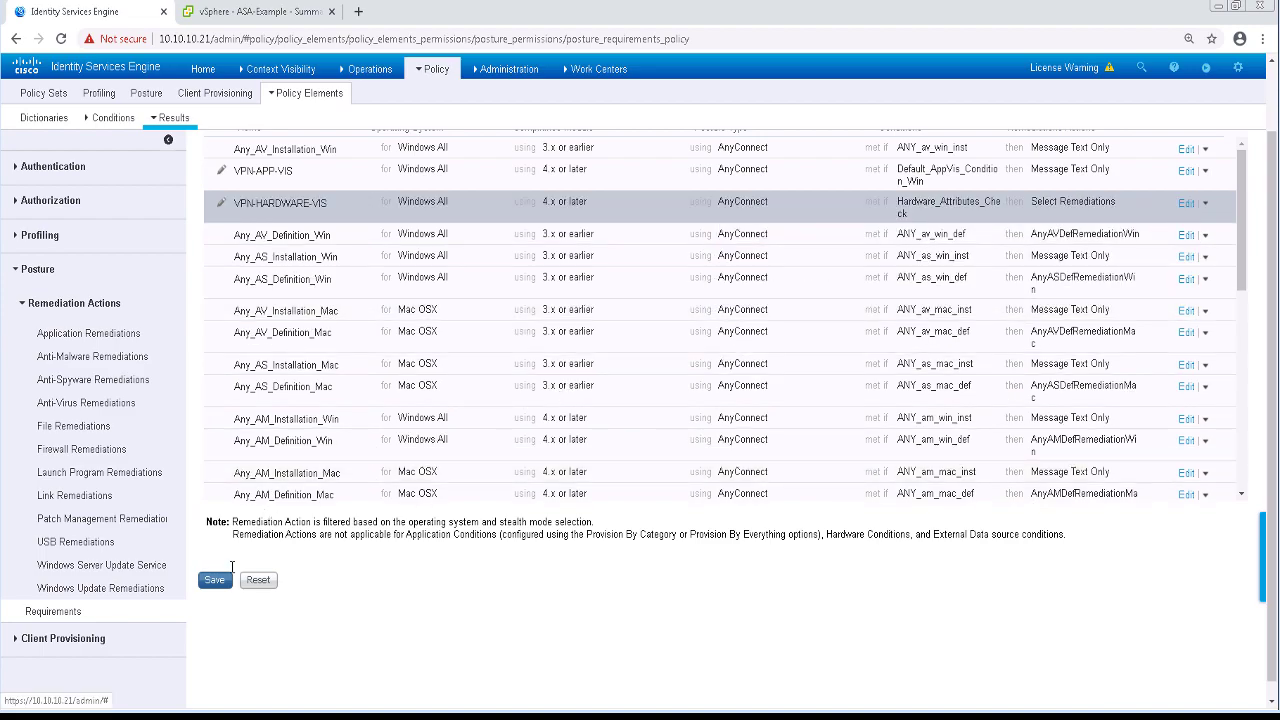
click(214, 580)
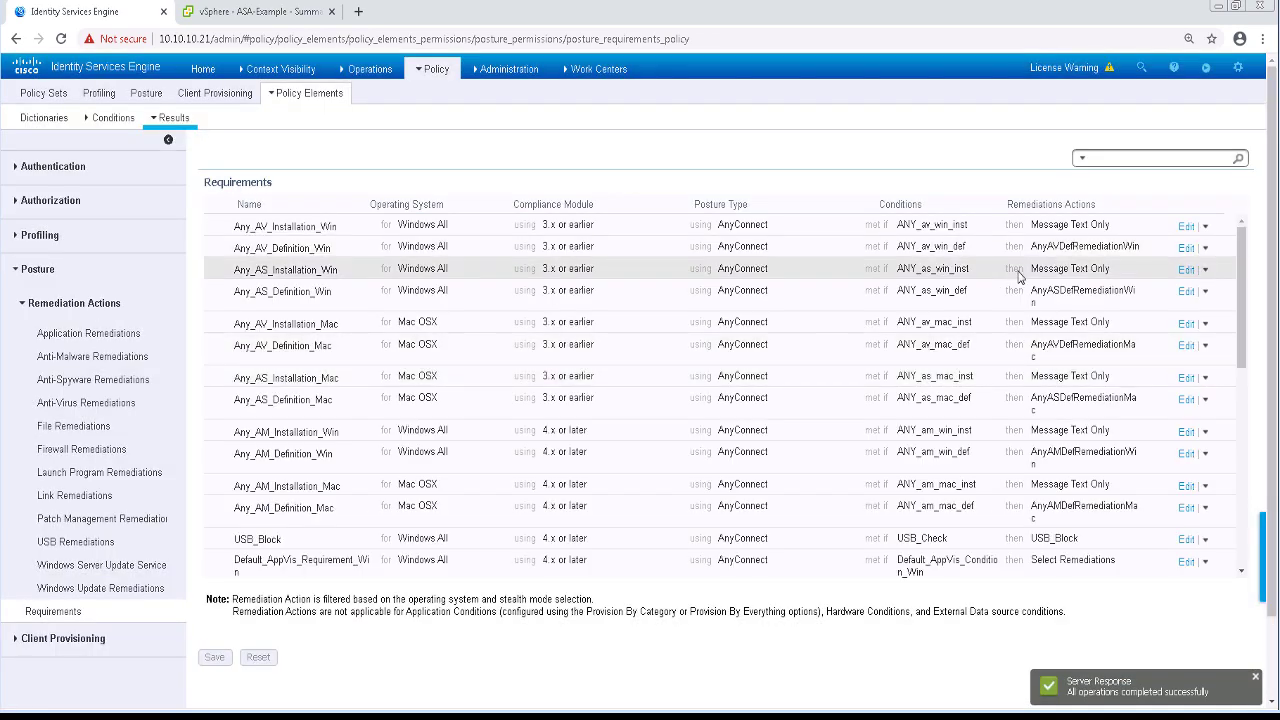
Insert a new posture requirement named VPN-FIREWALL-REQ below VPN-APP-VIS
scroll(1020, 278, down, 10)
click(1205, 525)
click(1117, 550)
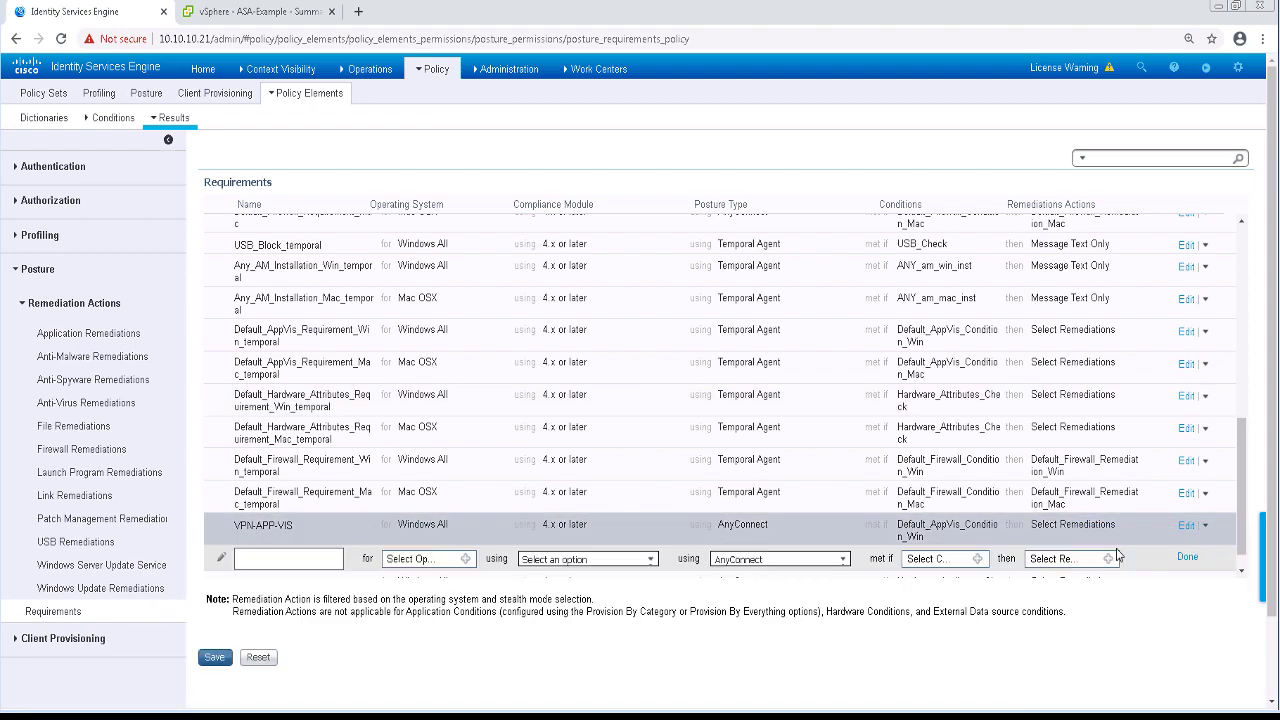
click(316, 559)
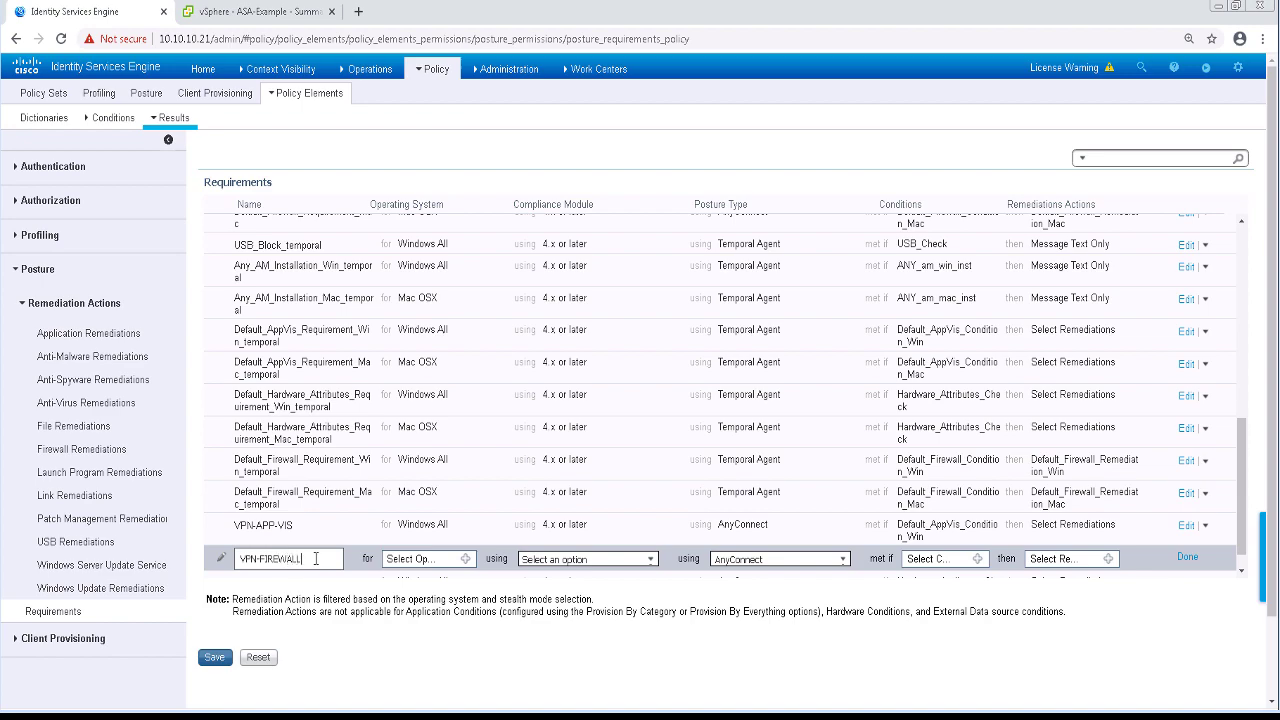
text(VPN-FIREWALL-REQ)
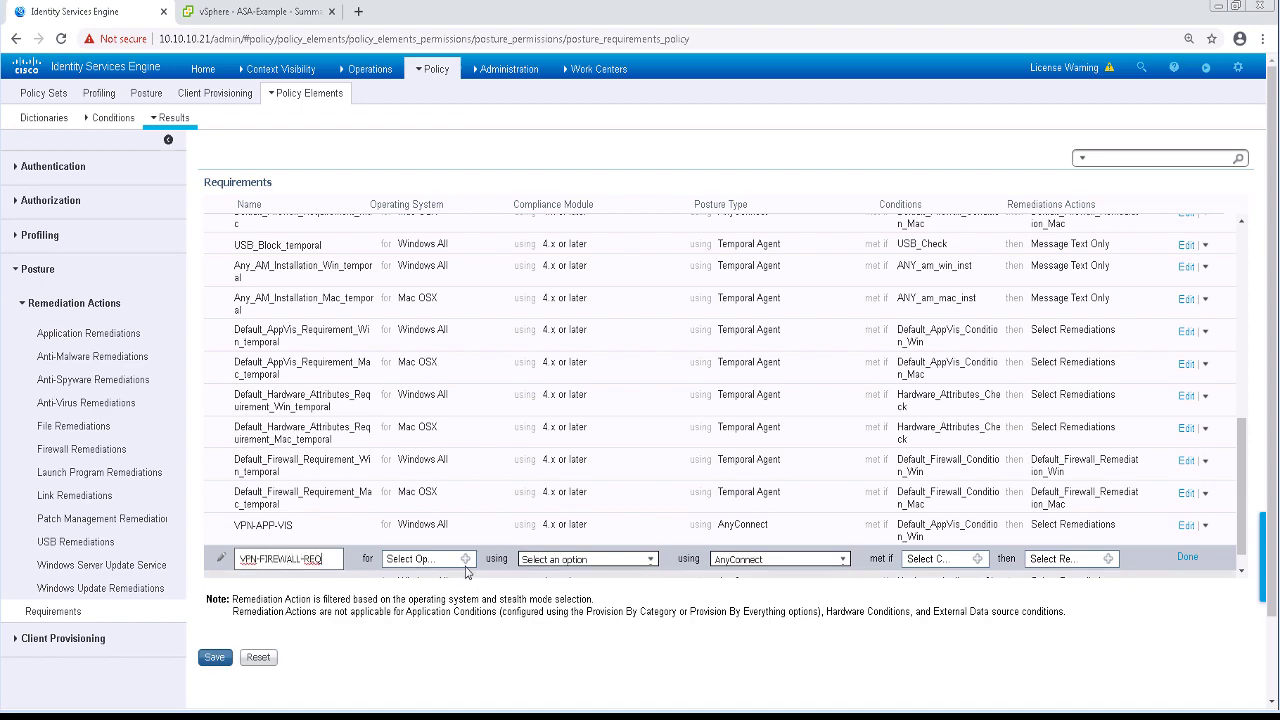
Apply the Windows All operating system and the 4.x or later compliance module to VPN-FIREWALL-REQ
click(465, 559)
click(552, 606)
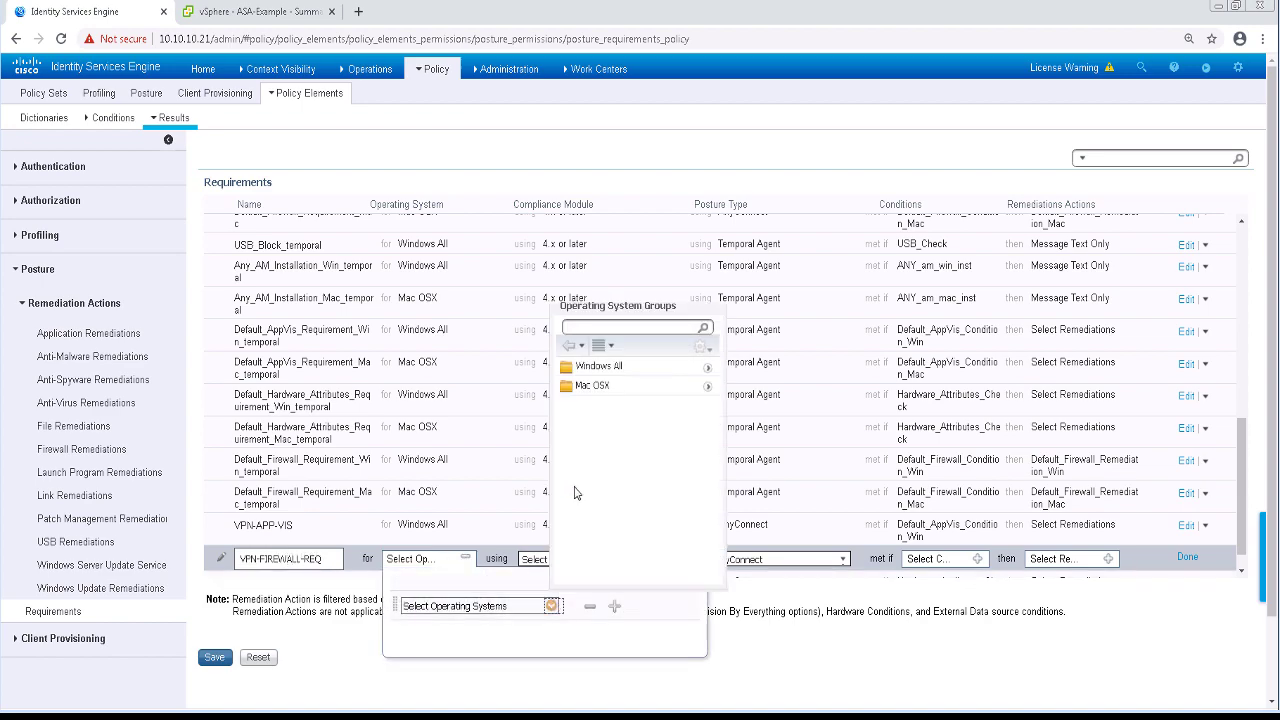
click(600, 368)
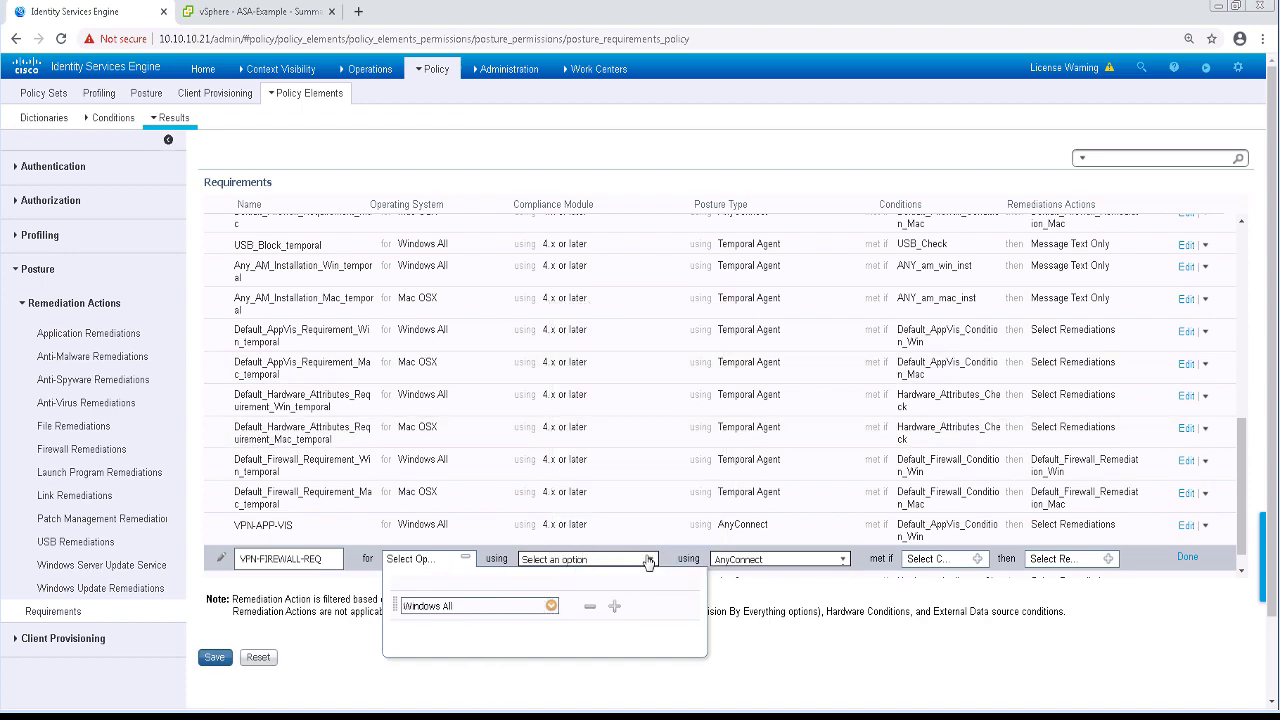
click(648, 559)
click(560, 578)
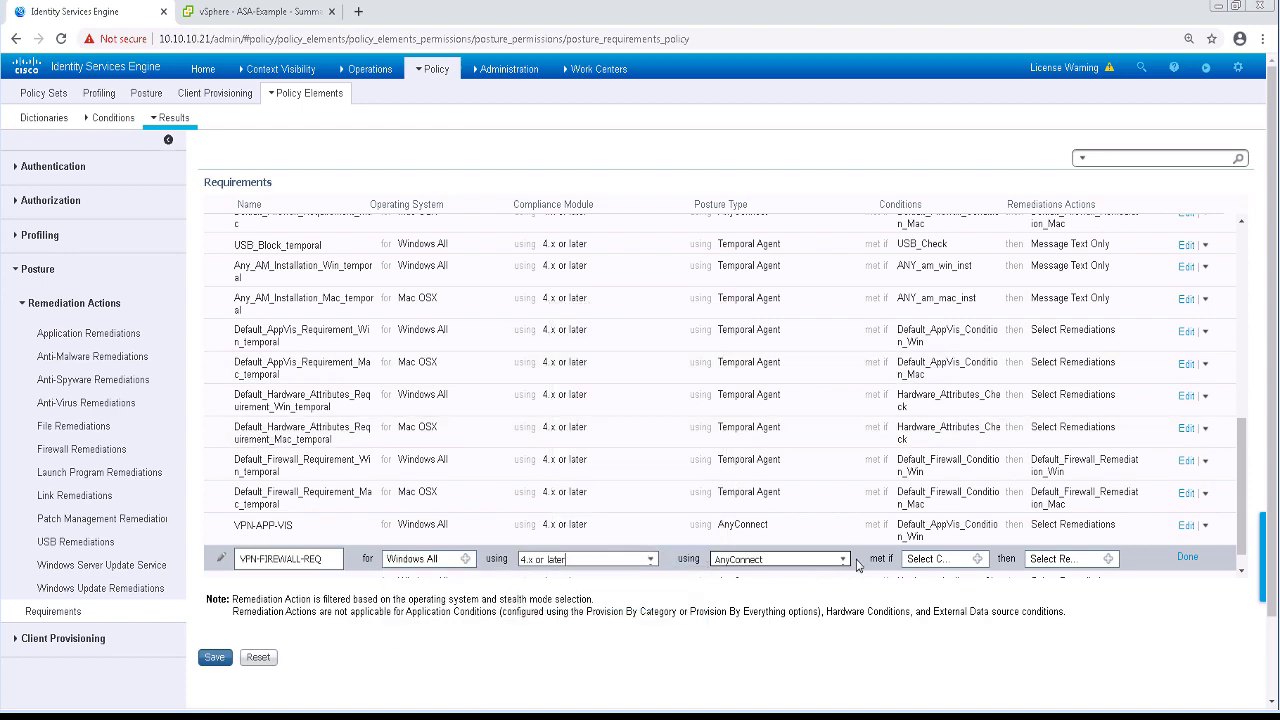
Assign the user-defined firewall condition Default_Firewall_Condition_Win to VPN-FIREWALL-REQ
click(977, 563)
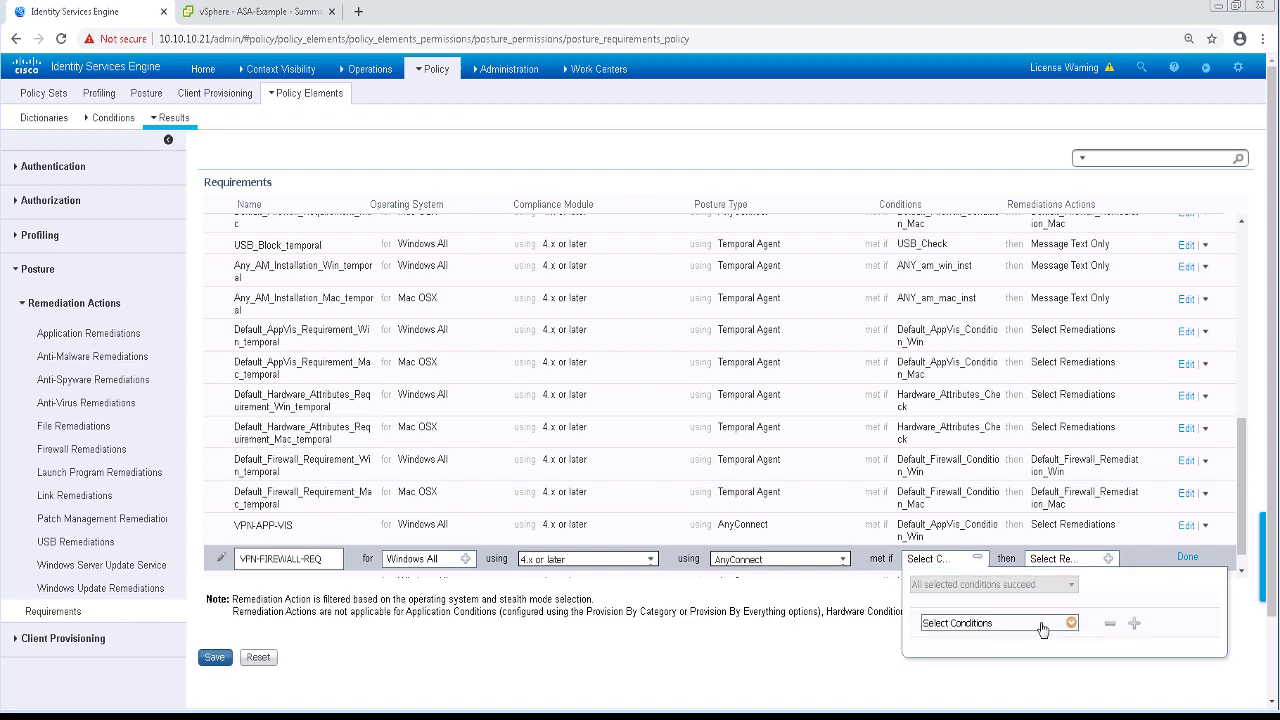
click(1070, 623)
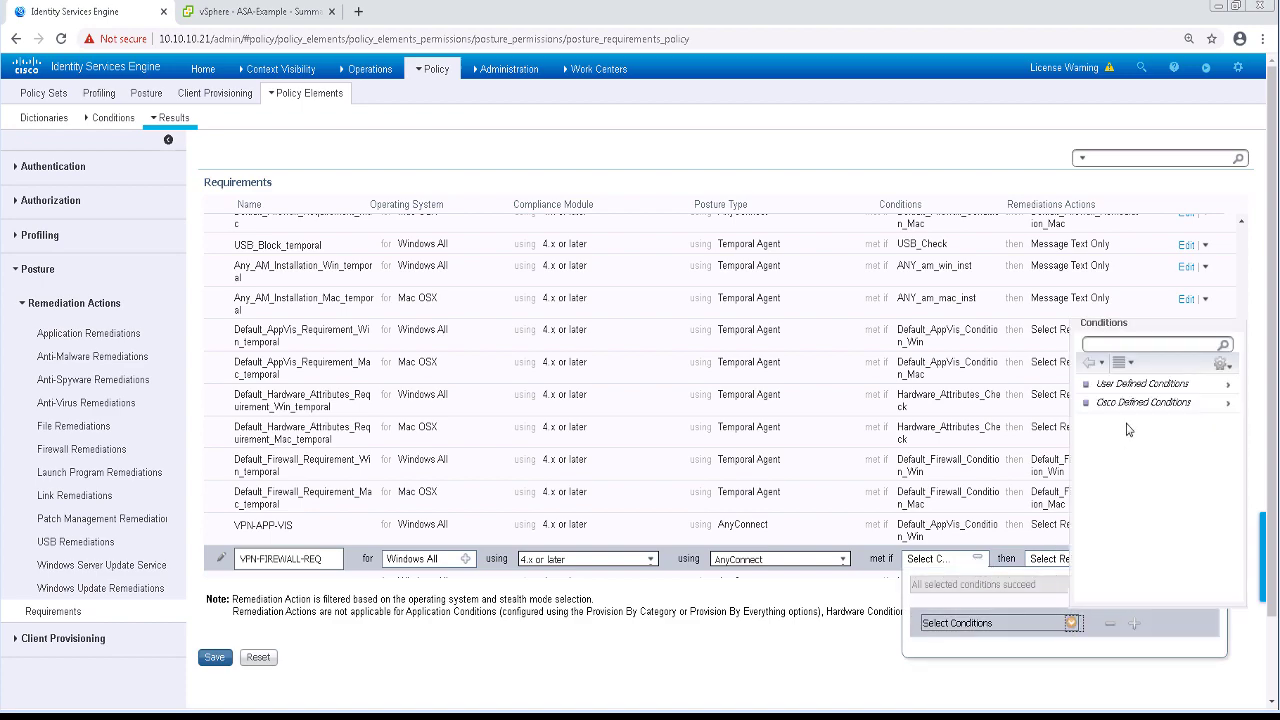
click(1133, 386)
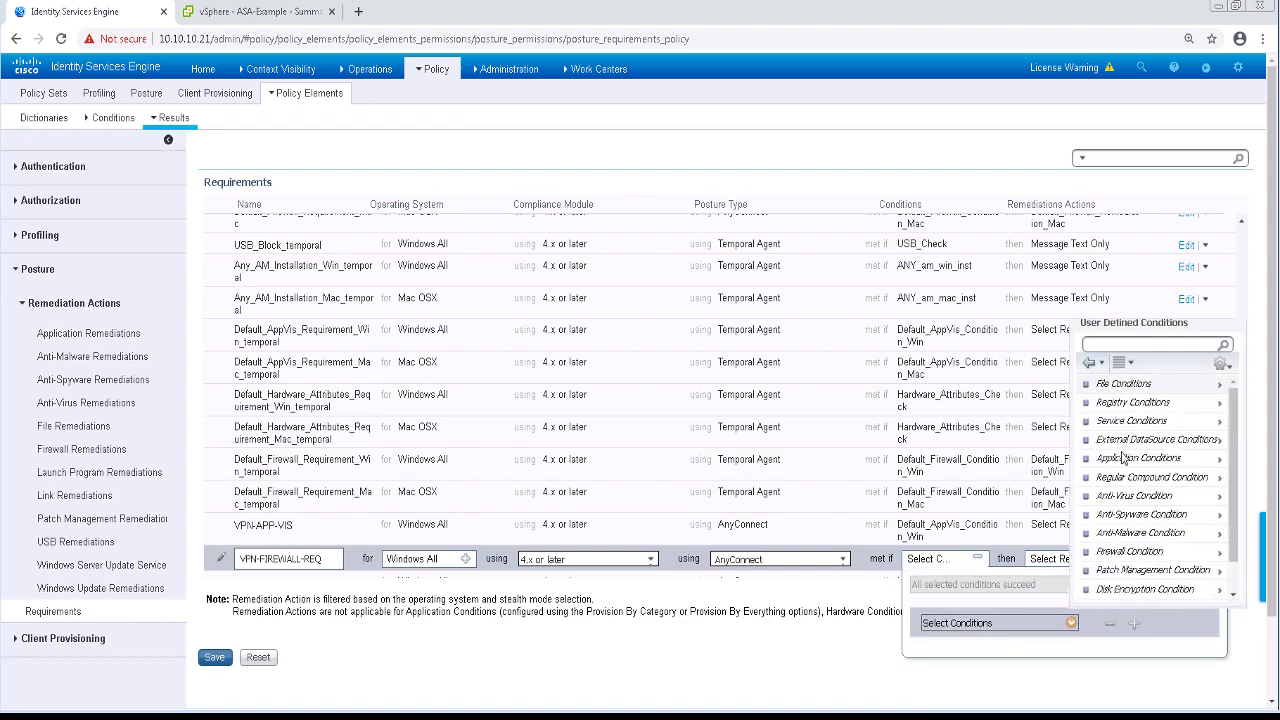
scroll(1133, 532, down, 1)
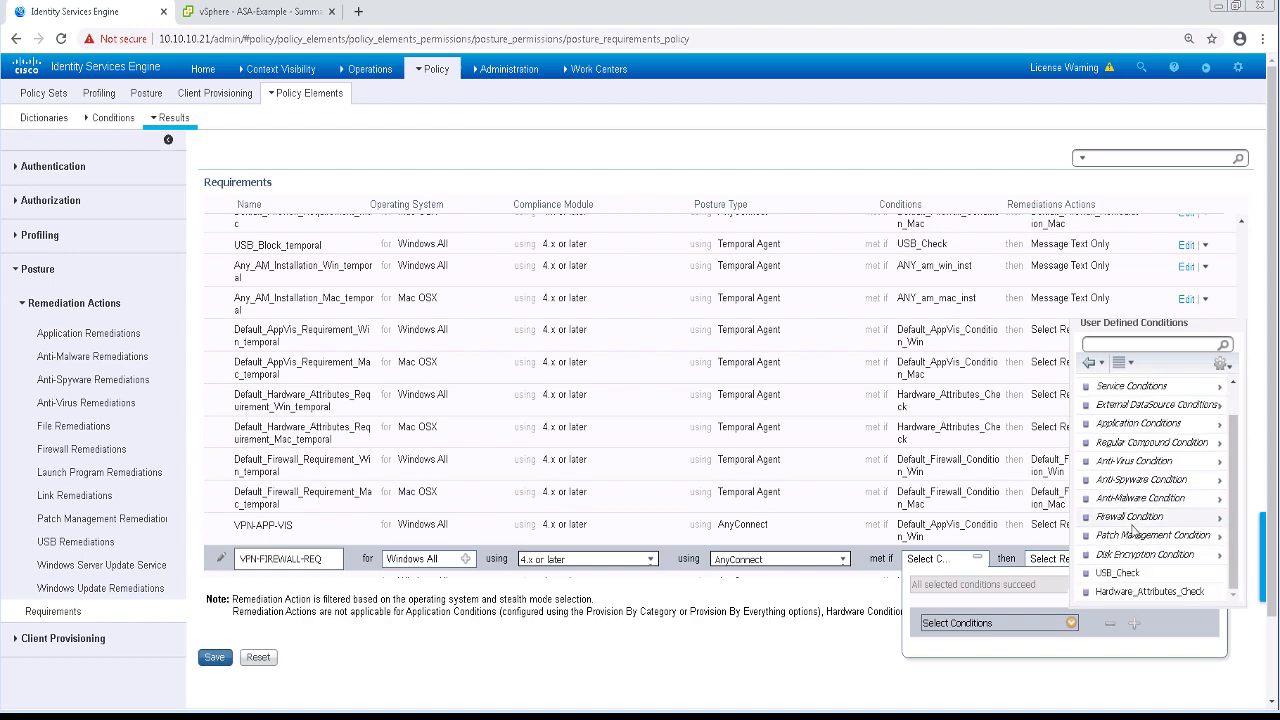
click(1139, 518)
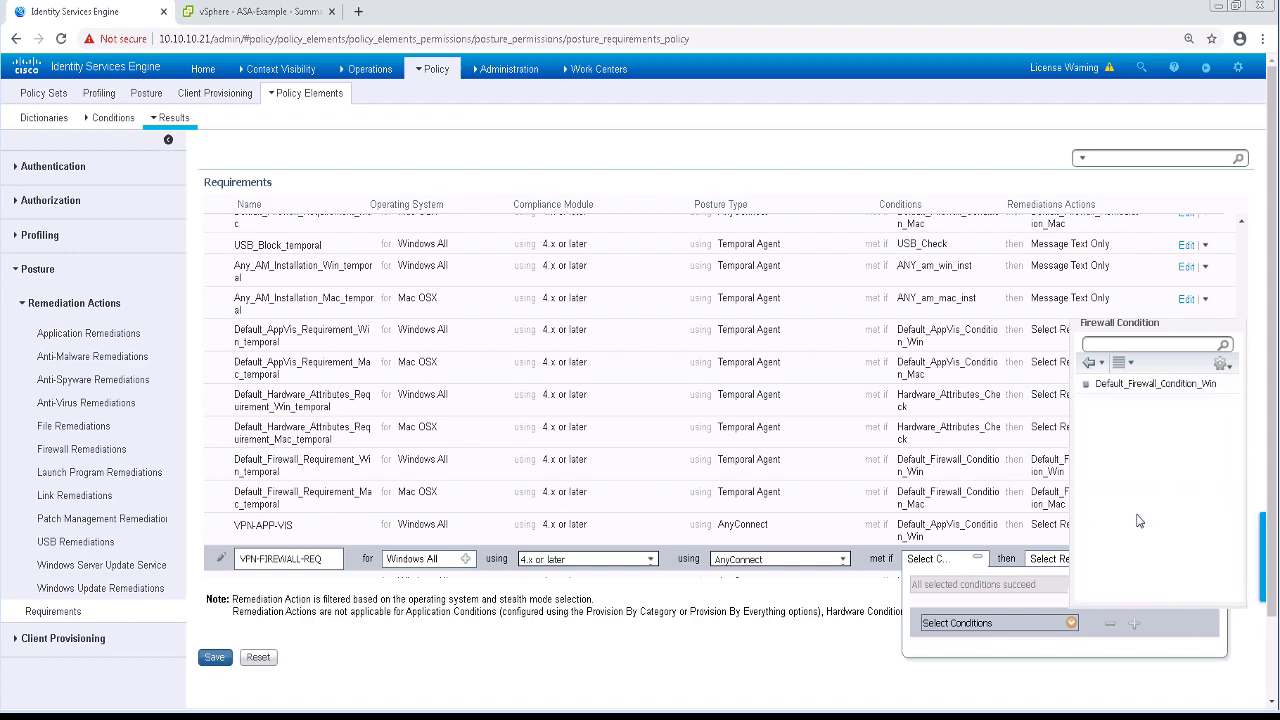
click(1117, 385)
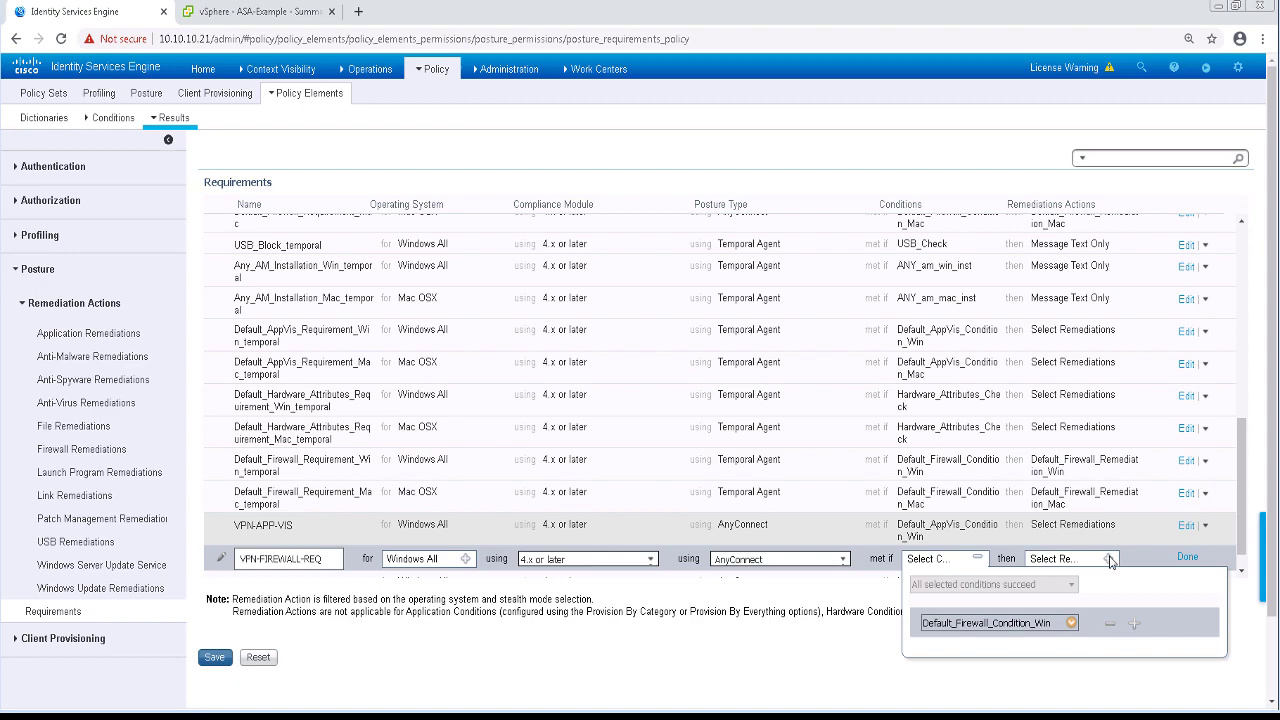
Give VPN-FIREWALL-REQ the Message Text Only remediation with the message "Please enable your firewall now" and save the requirements
click(1109, 559)
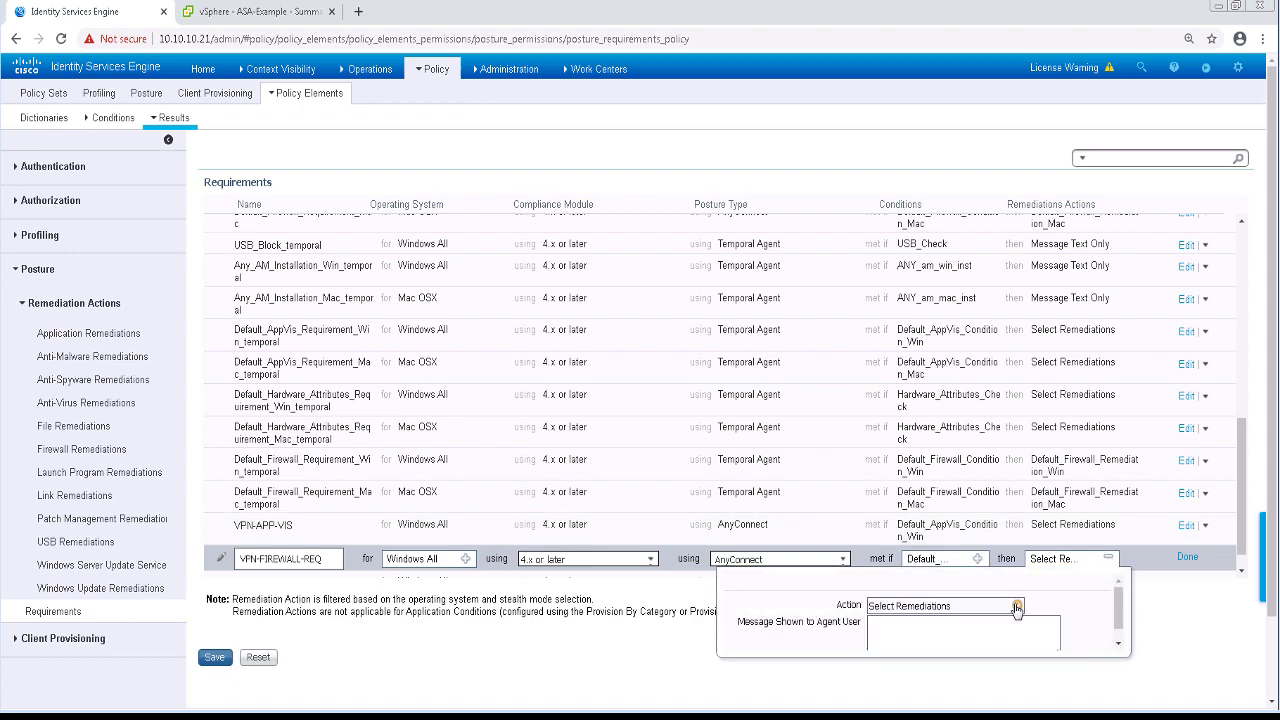
click(1016, 607)
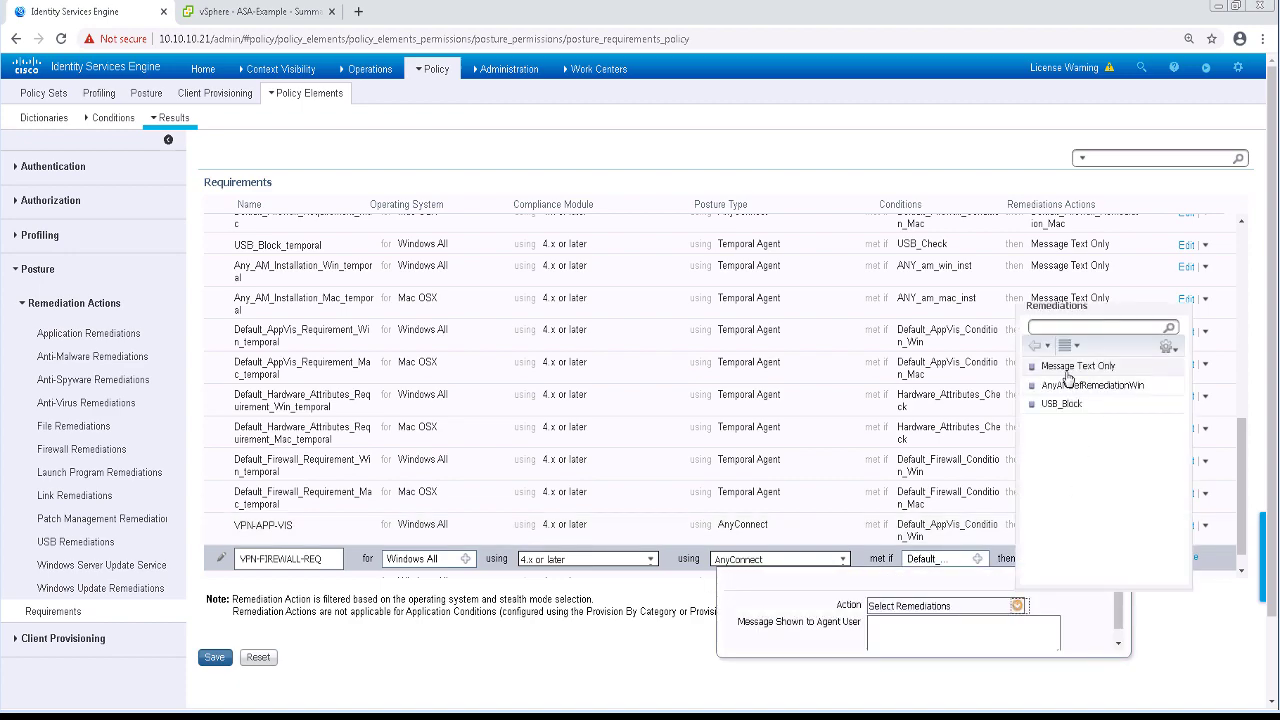
click(1078, 366)
click(920, 625)
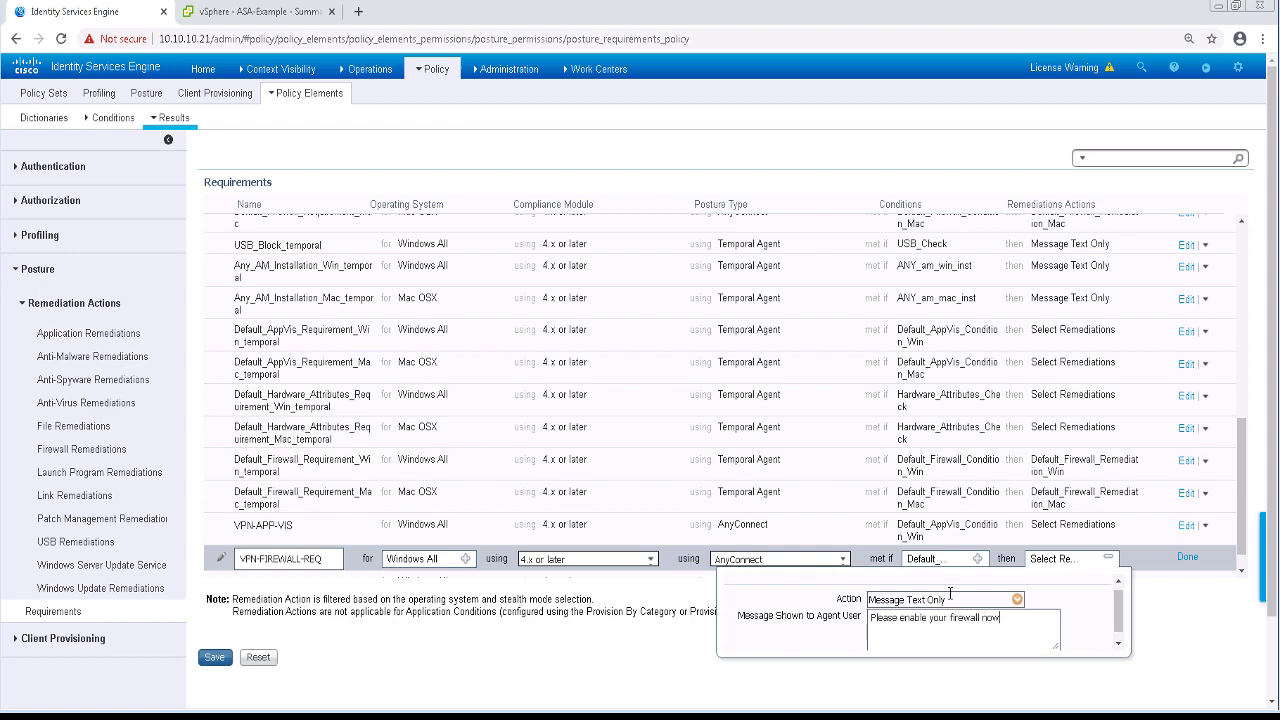
click(1188, 557)
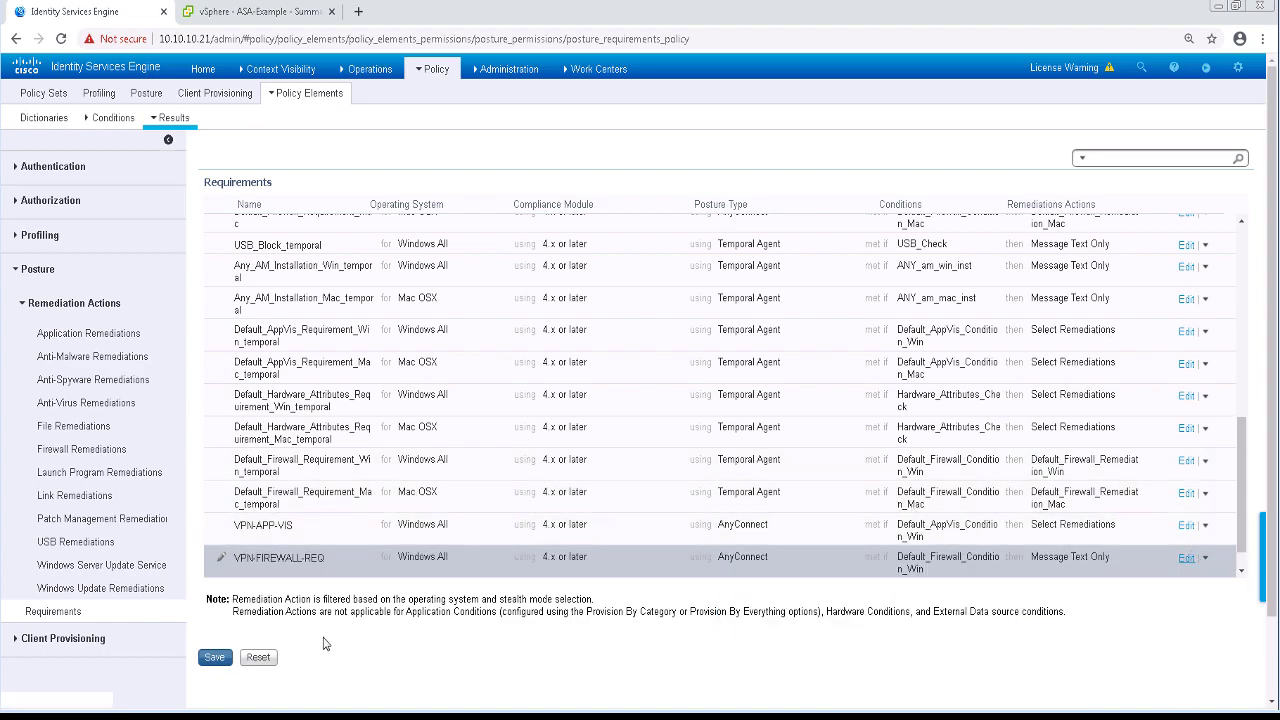
click(214, 657)
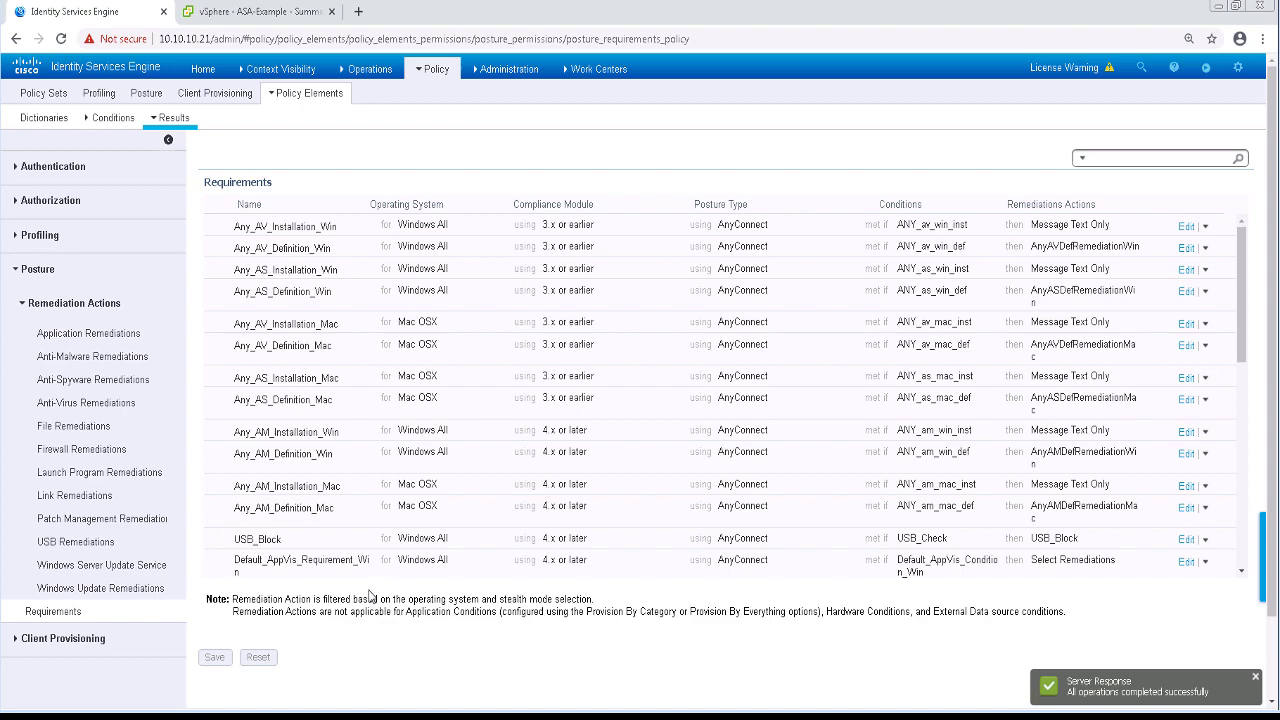
Go to the Posture Policy page and insert a new policy below Default_AntiMalware_Policy_Mac
click(140, 96)
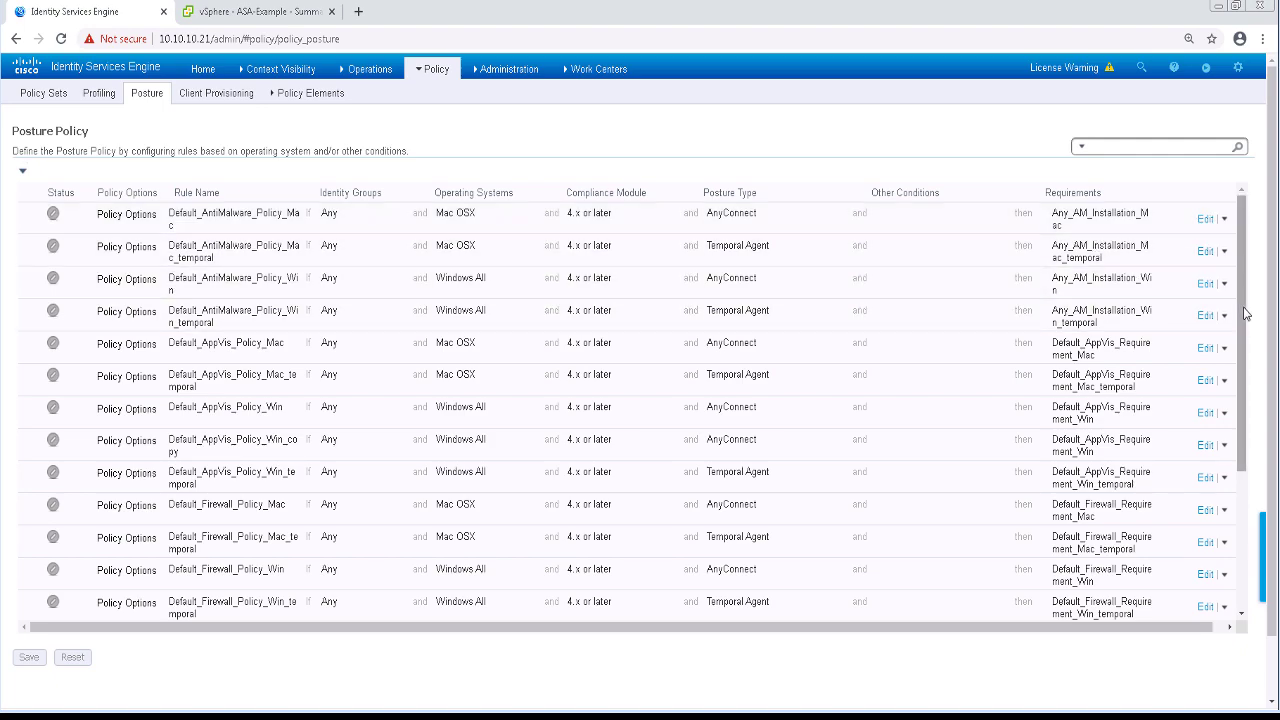
scroll(1245, 575, down, 3)
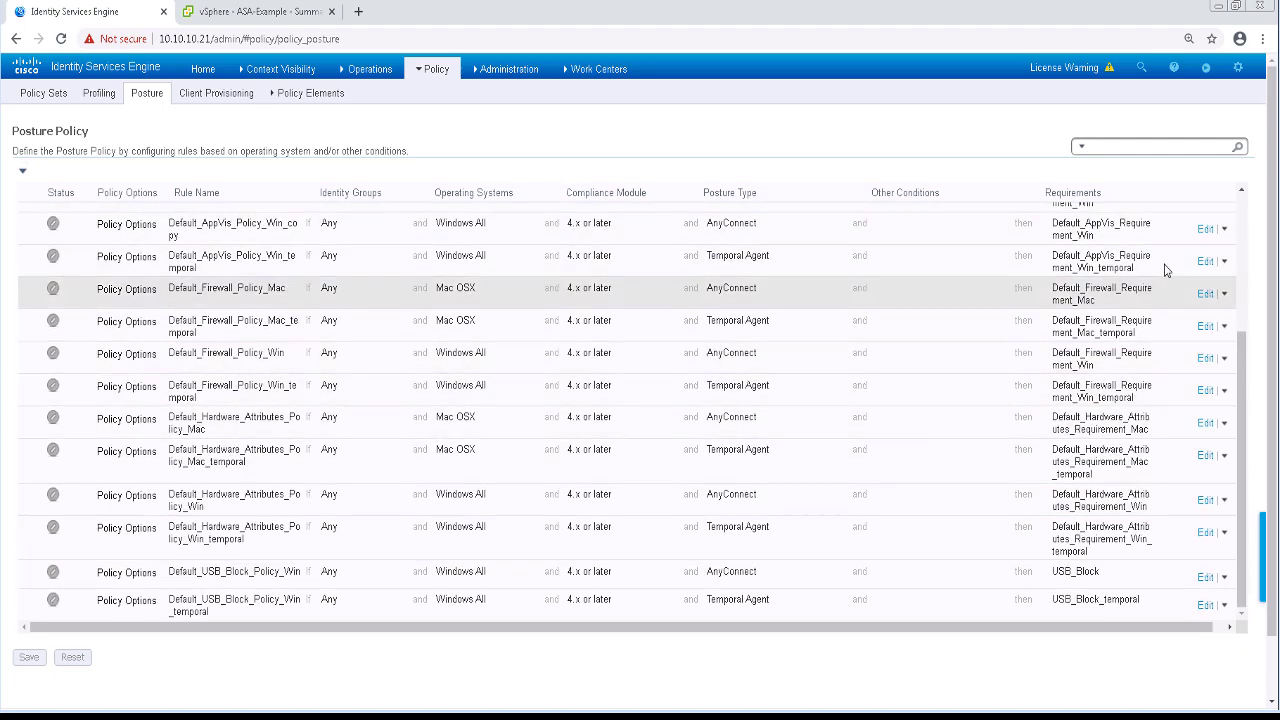
scroll(1226, 224, up, 3)
click(1225, 222)
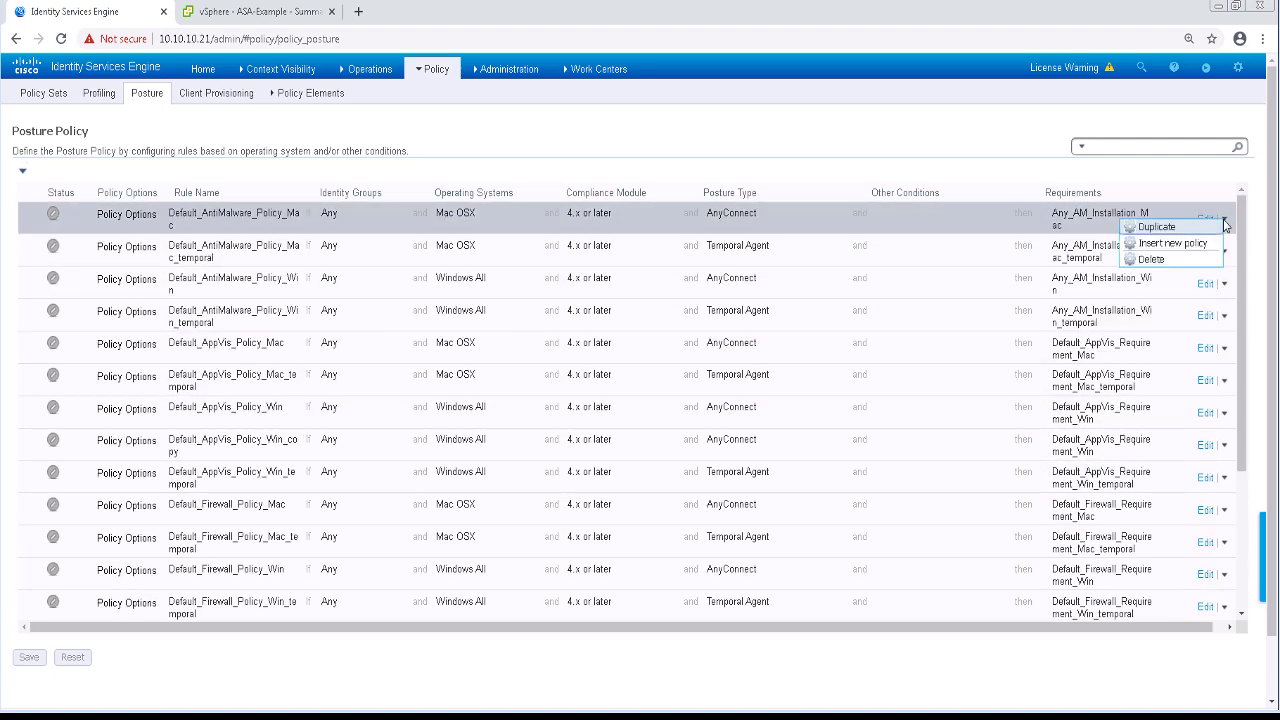
click(1157, 248)
Set the new policy's grace period to 3 minutes with a 20% notification delay and name the rule VPN-POSTURE-RULES
click(151, 249)
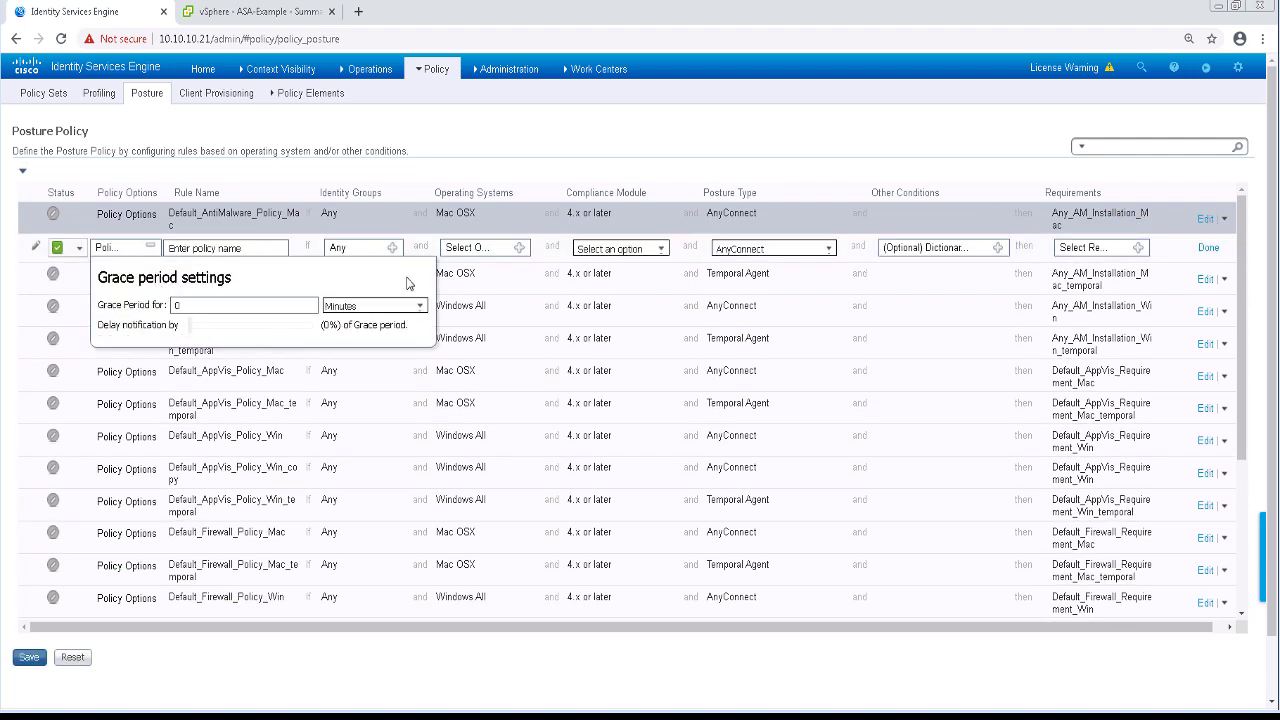
text(3)
drag(196, 328, 215, 326)
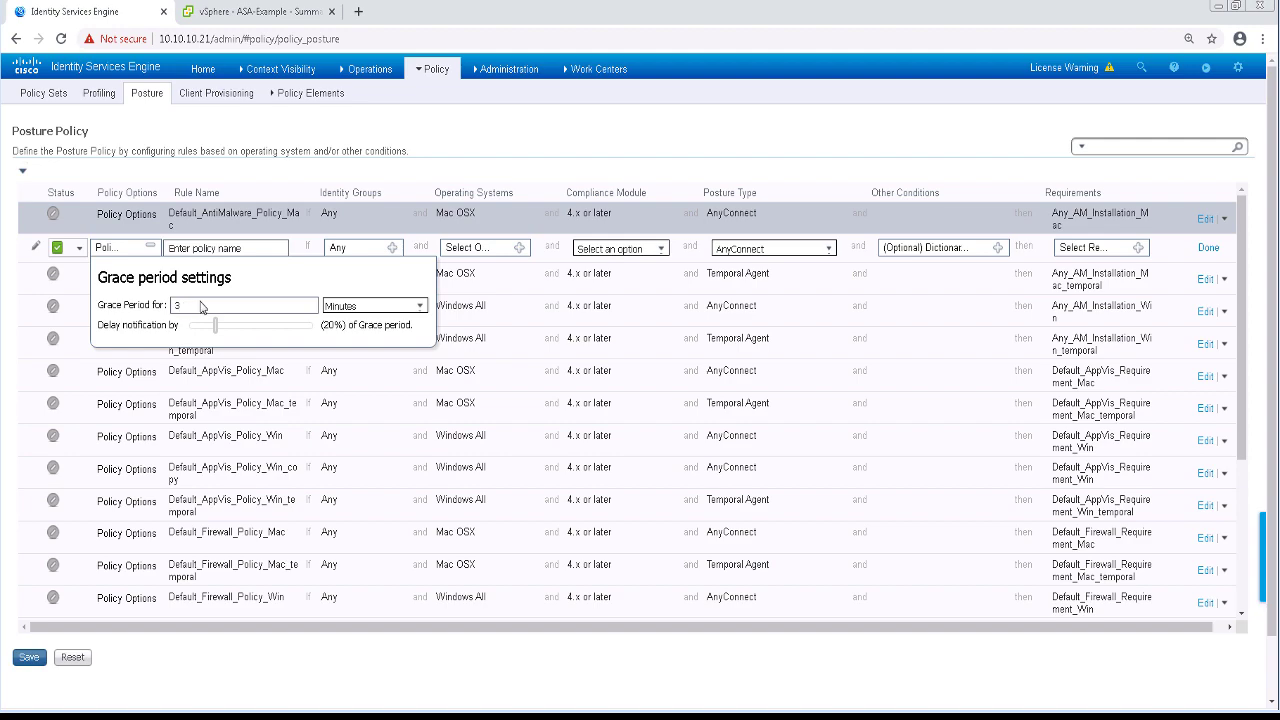
click(254, 248)
text(VPN-POSTURE-RULES)
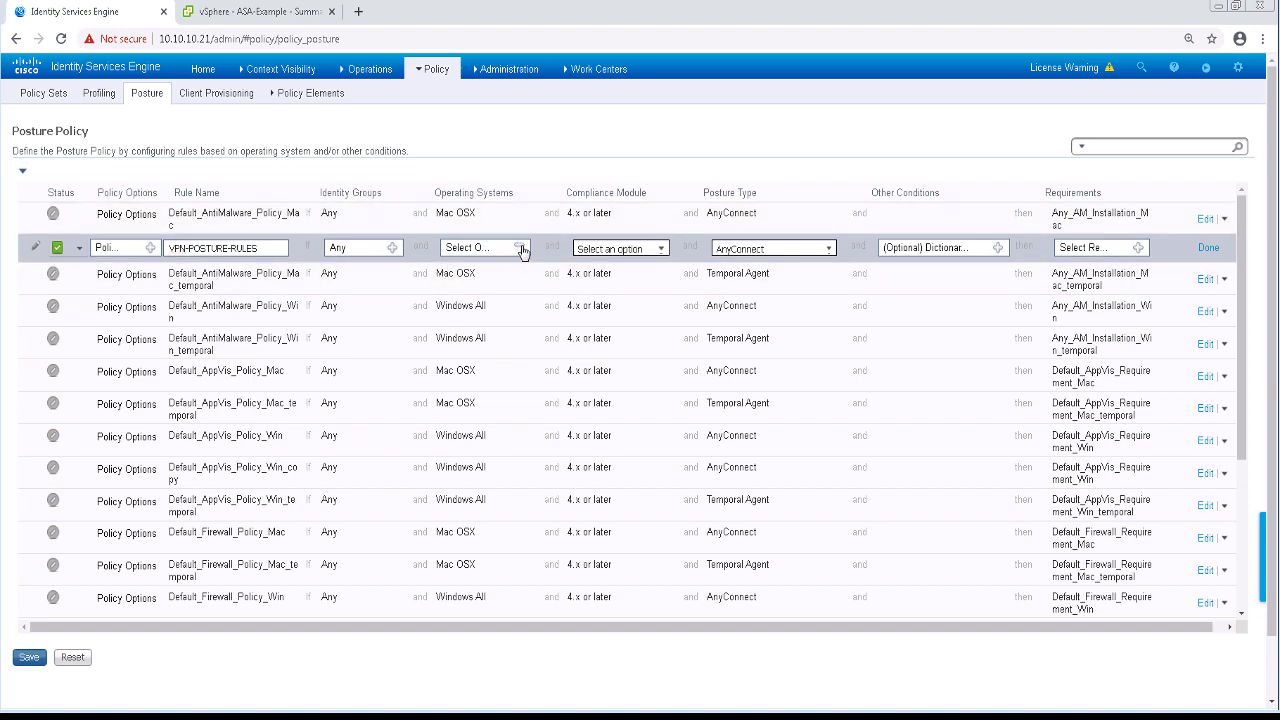
Apply the Windows All operating system and the 4.x or later compliance module to the VPN-POSTURE-RULES policy
click(522, 250)
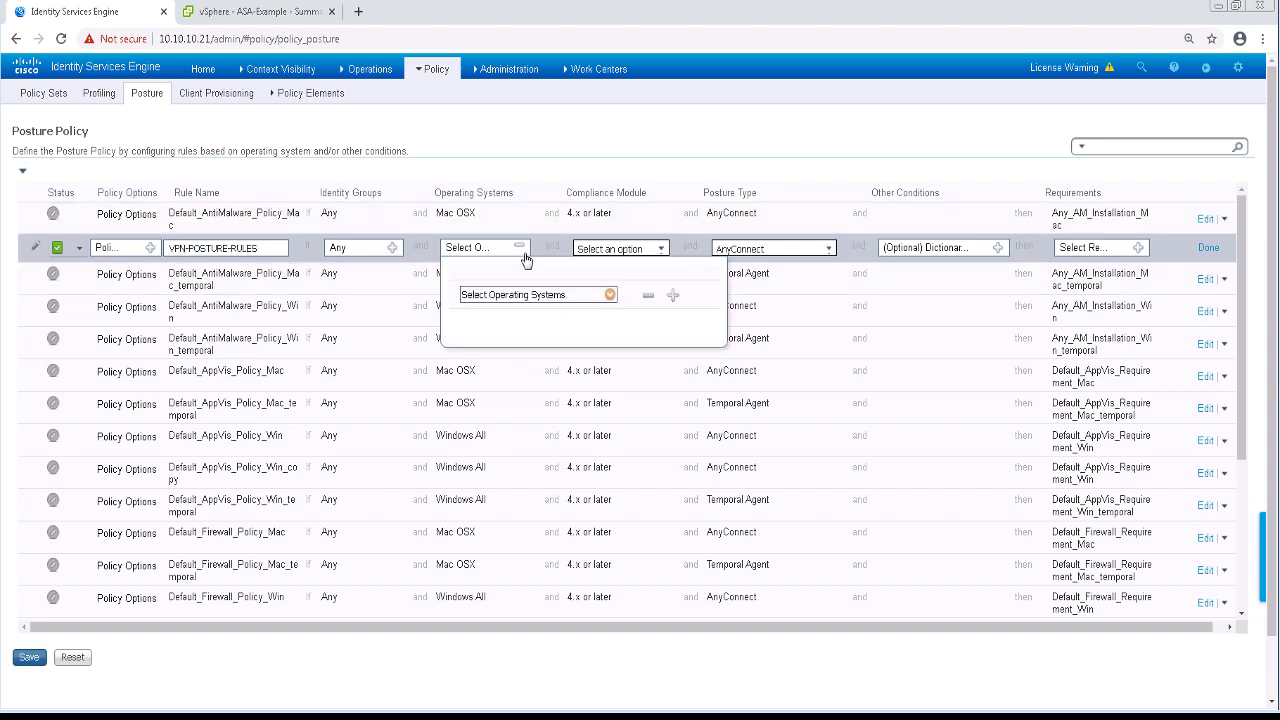
click(610, 296)
click(647, 395)
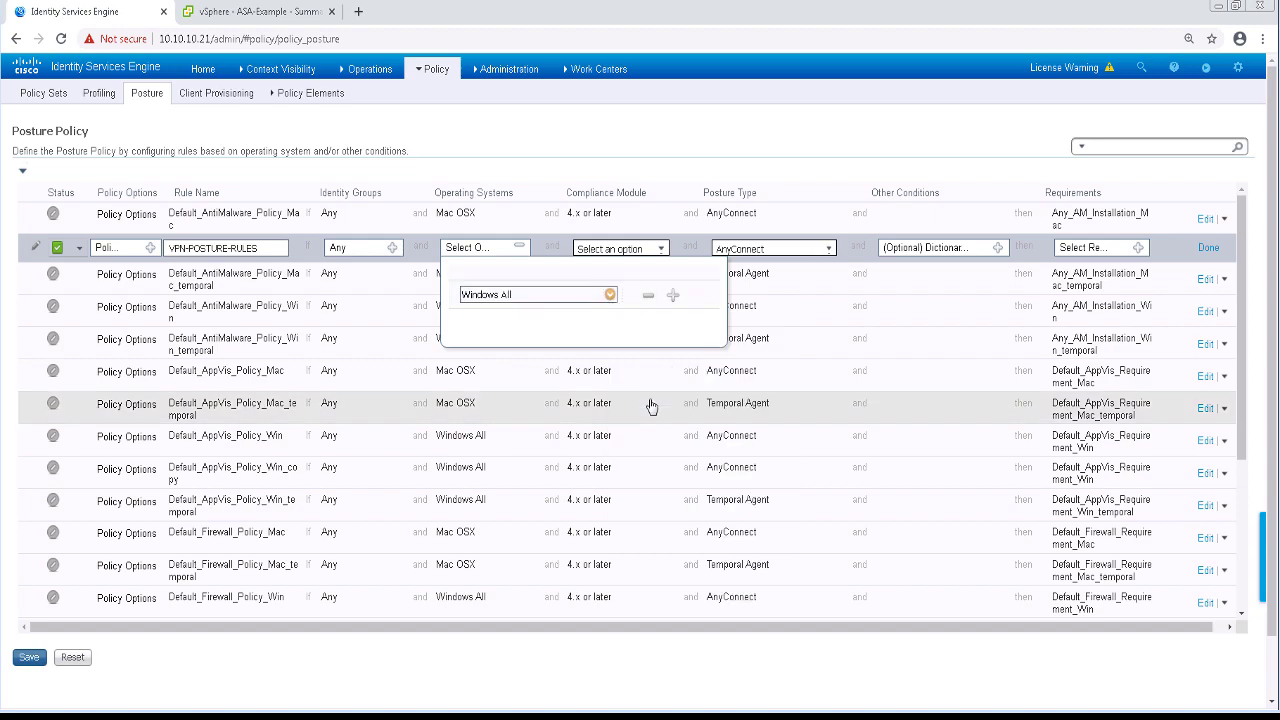
click(657, 250)
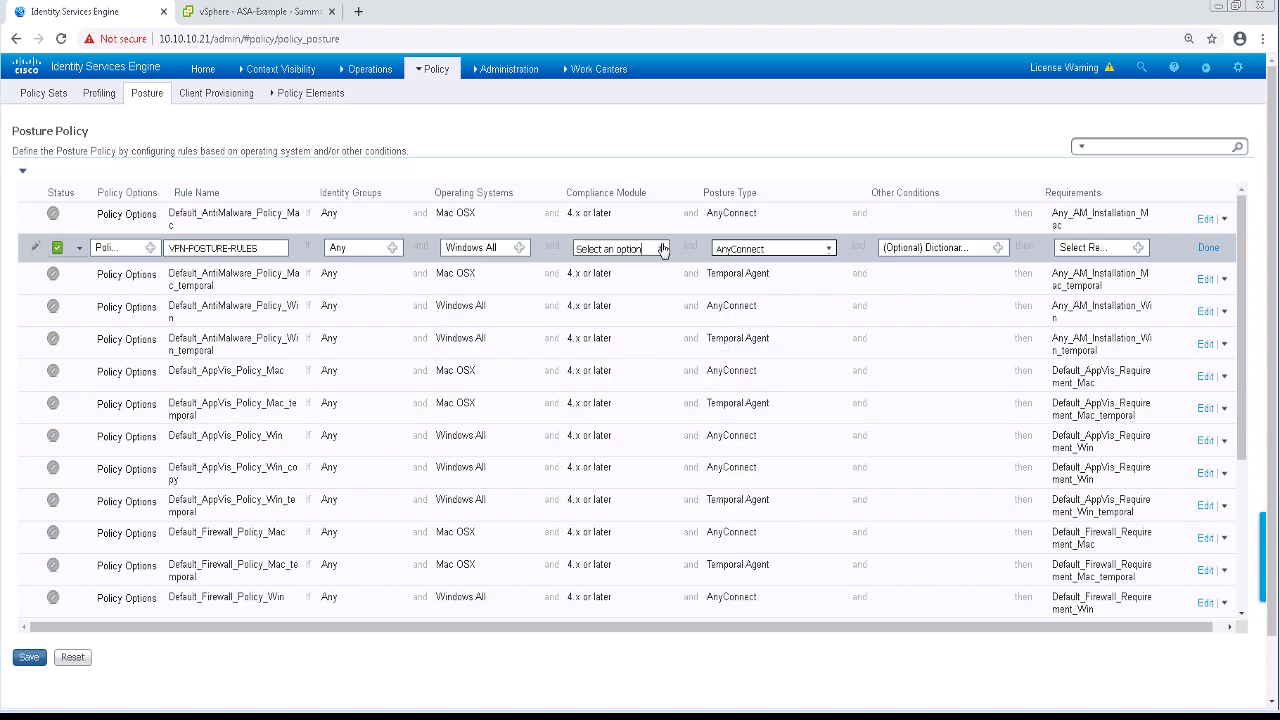
click(657, 250)
click(626, 264)
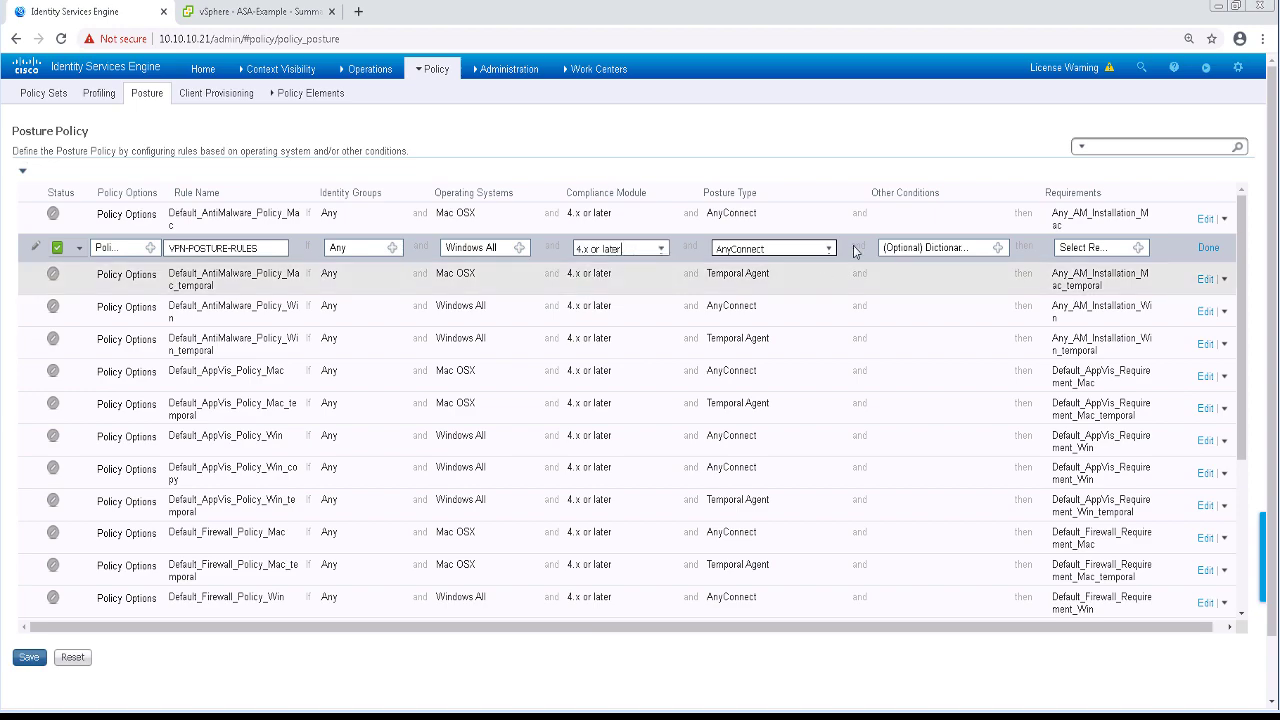
Add a new condition to the VPN-POSTURE-RULES policy: DEVICE:Device Type Equals All Device Types#Firewalls
click(998, 248)
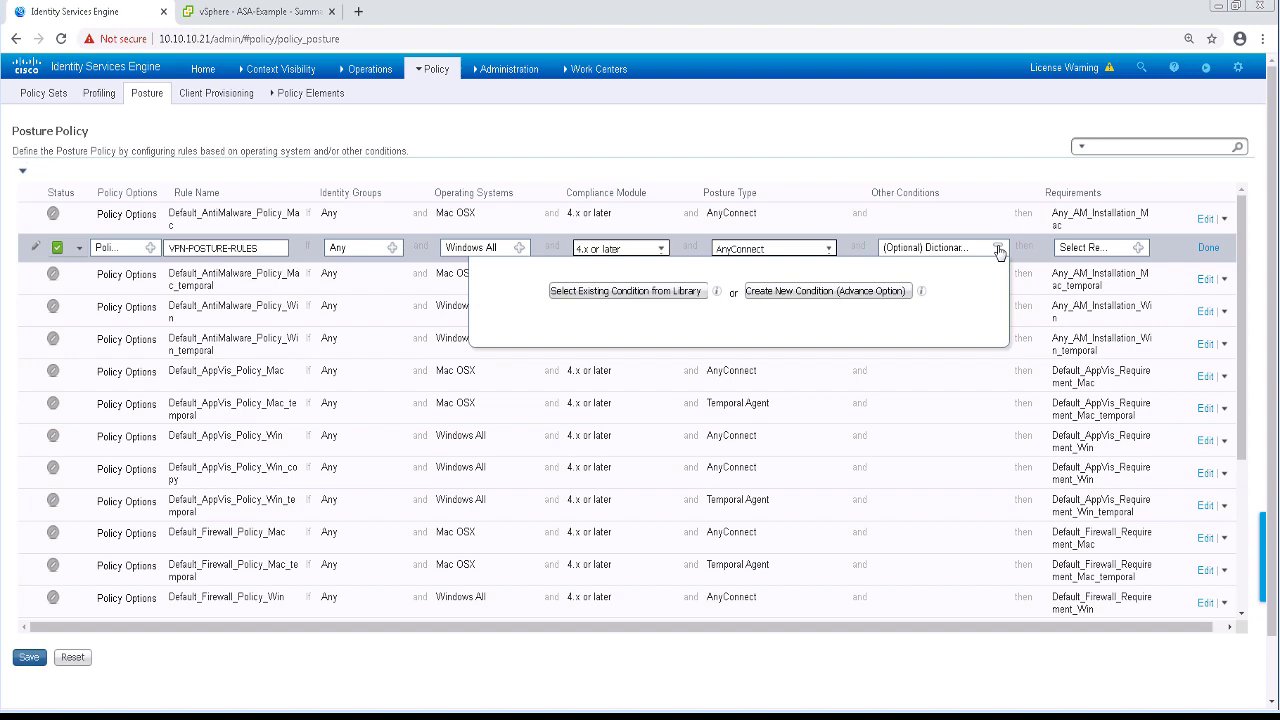
click(755, 292)
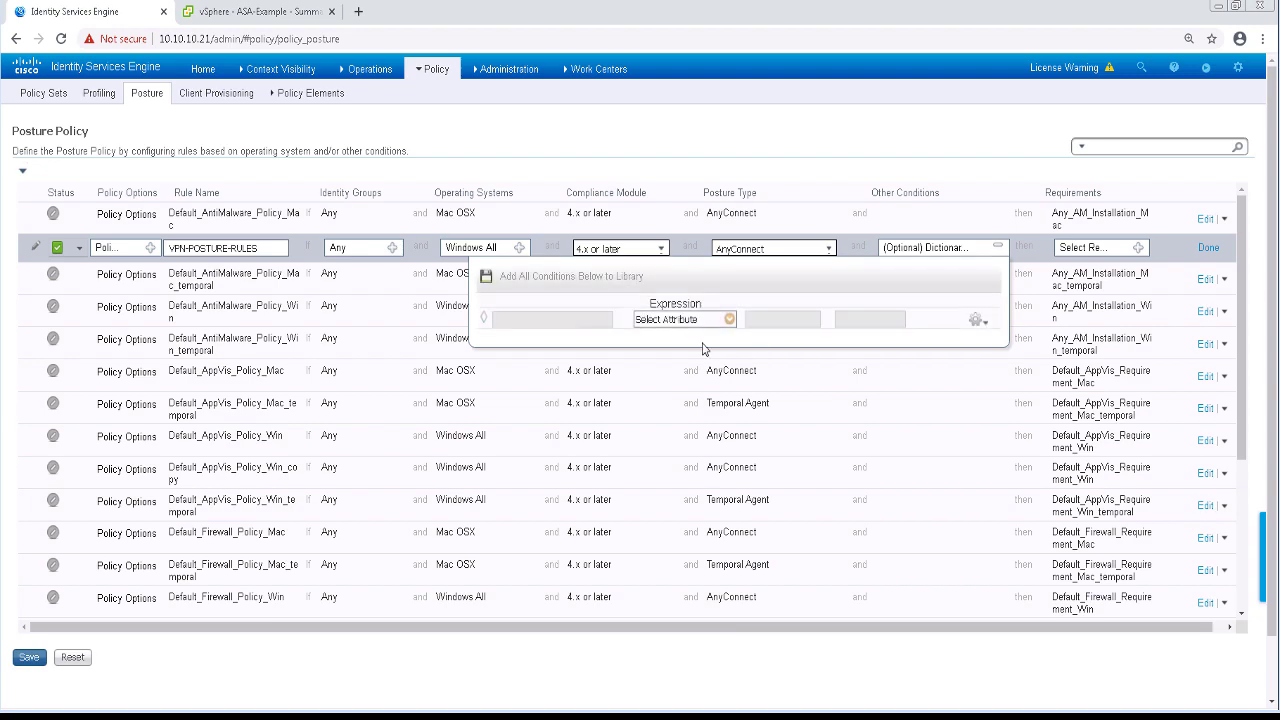
click(729, 319)
click(800, 496)
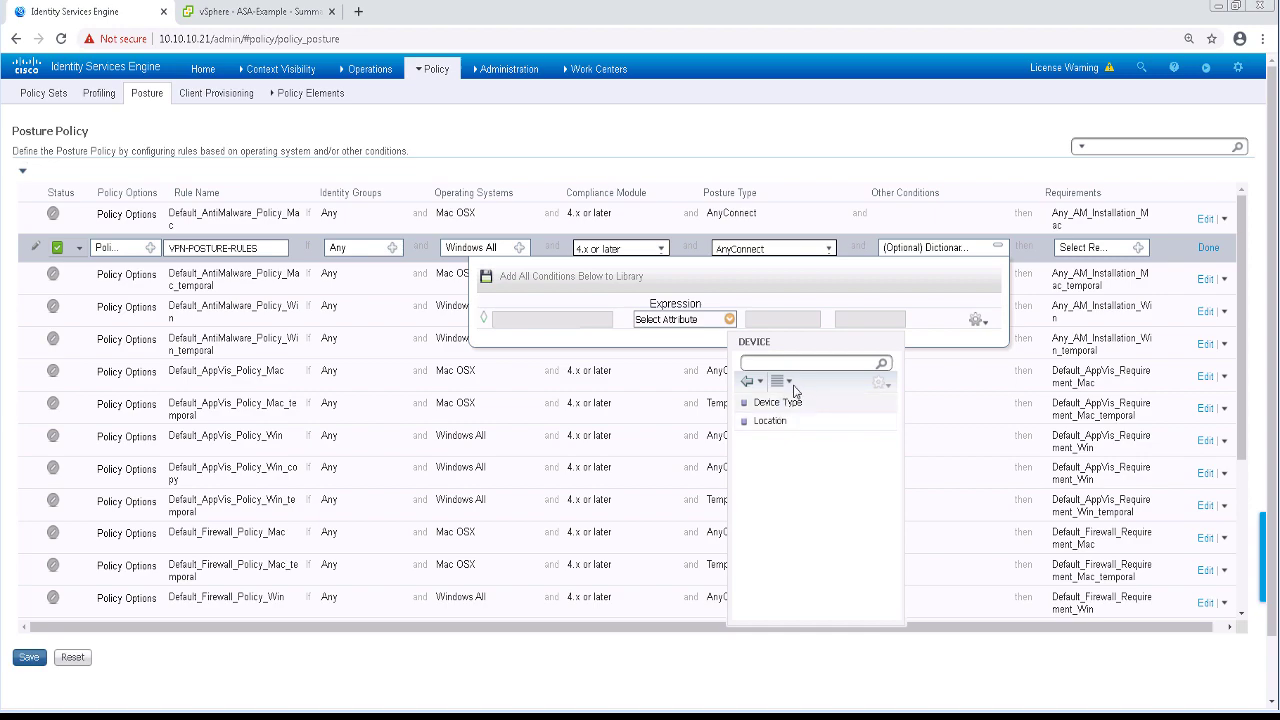
click(791, 403)
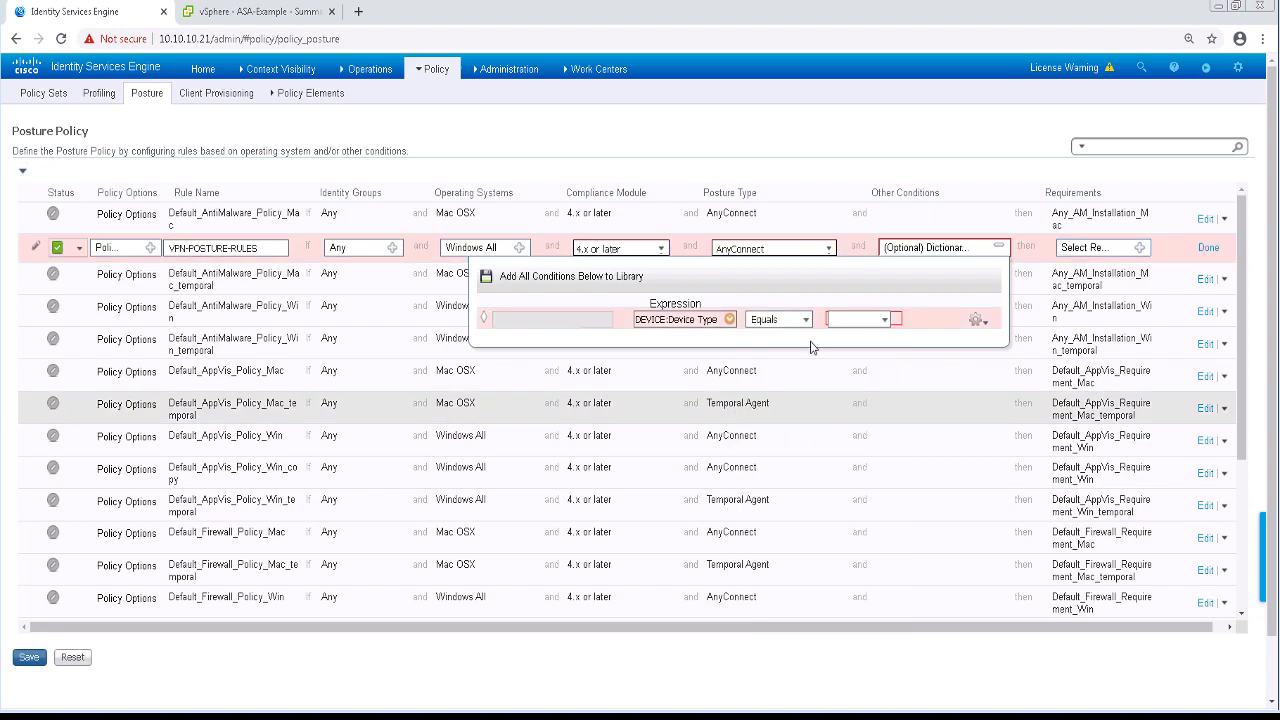
click(731, 320)
click(885, 320)
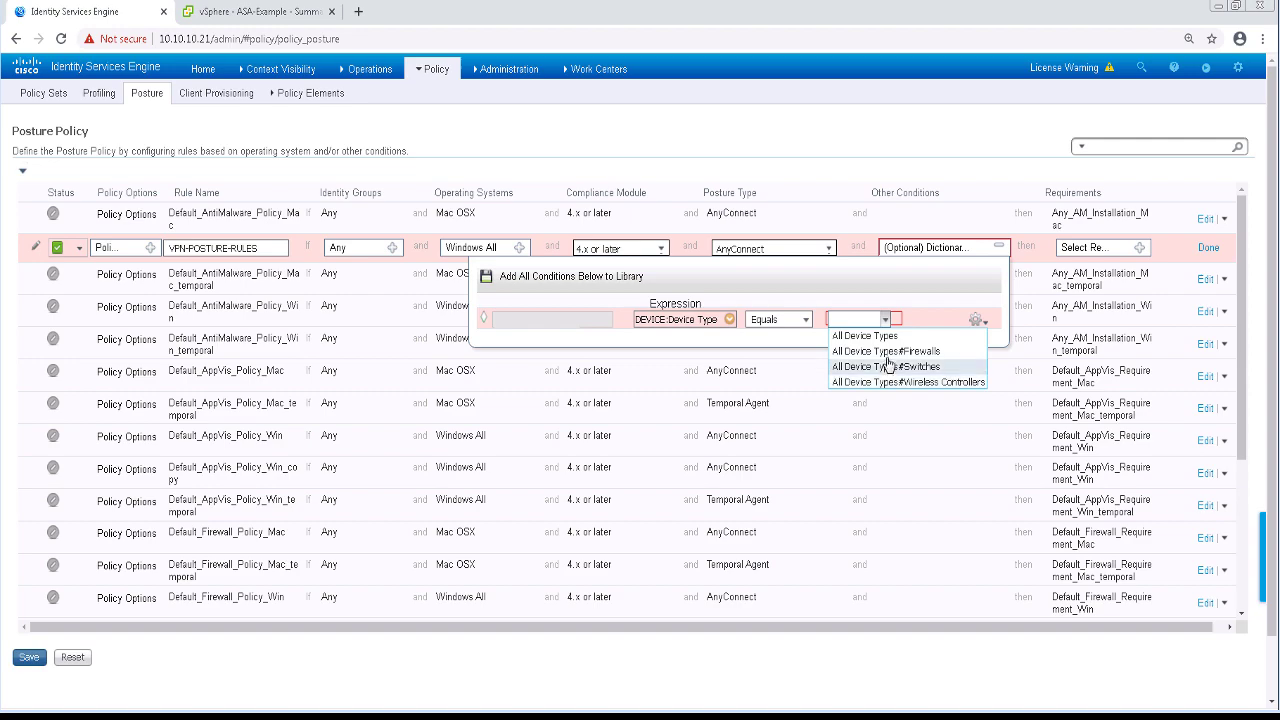
click(872, 350)
Assign the VPN-APP-VIS, VPN-FIREWALL-REQ and VPN-HARDWARE-VIS requirements to the VPN-POSTURE-RULES policy
click(1136, 249)
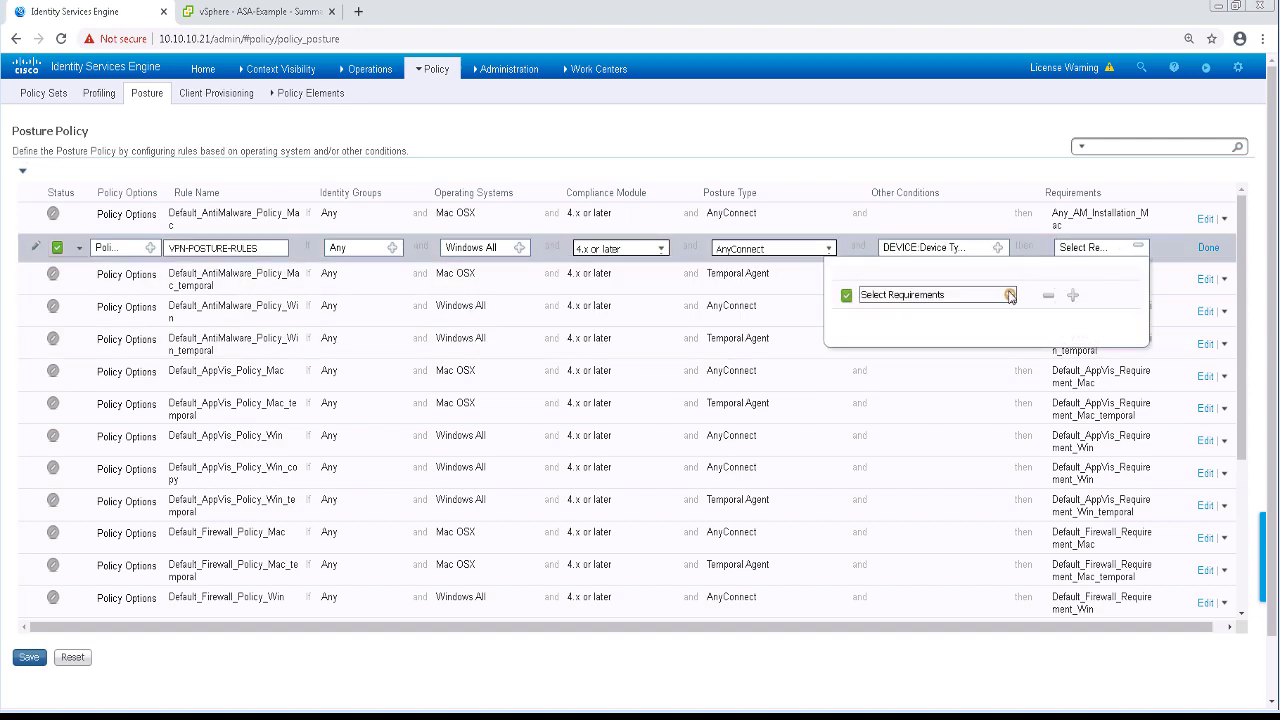
click(1010, 295)
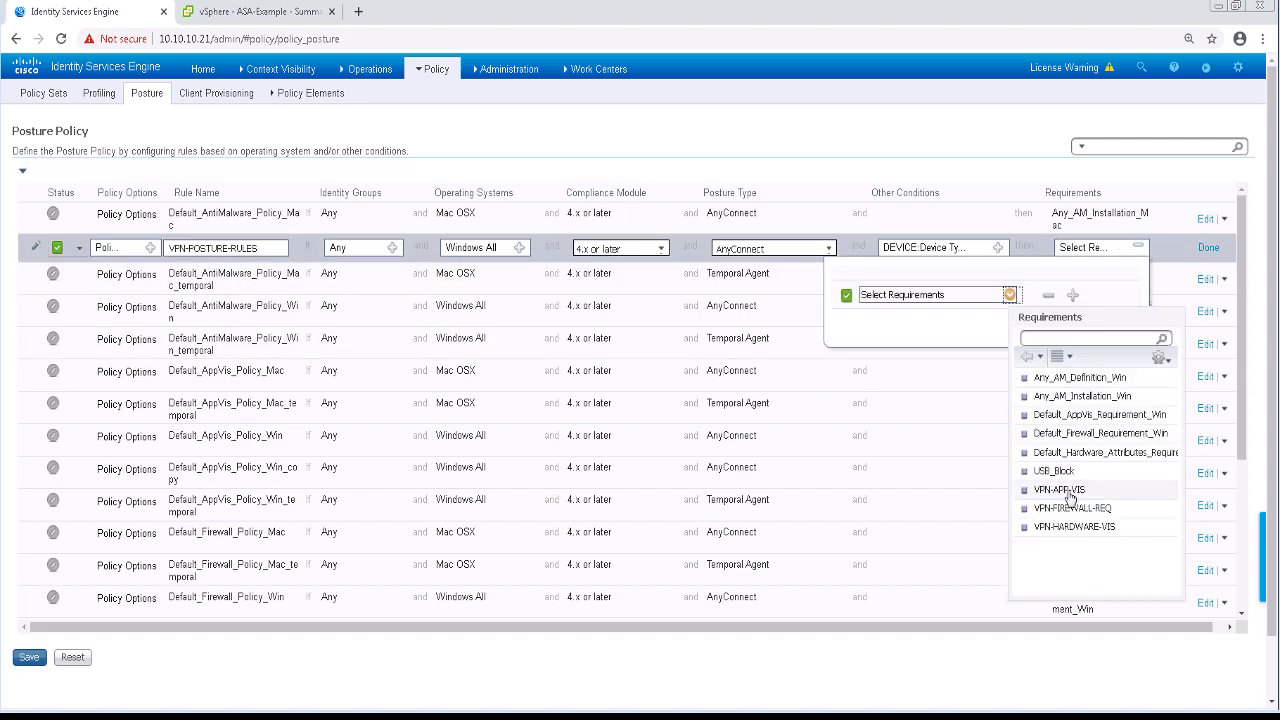
click(1059, 489)
click(1010, 323)
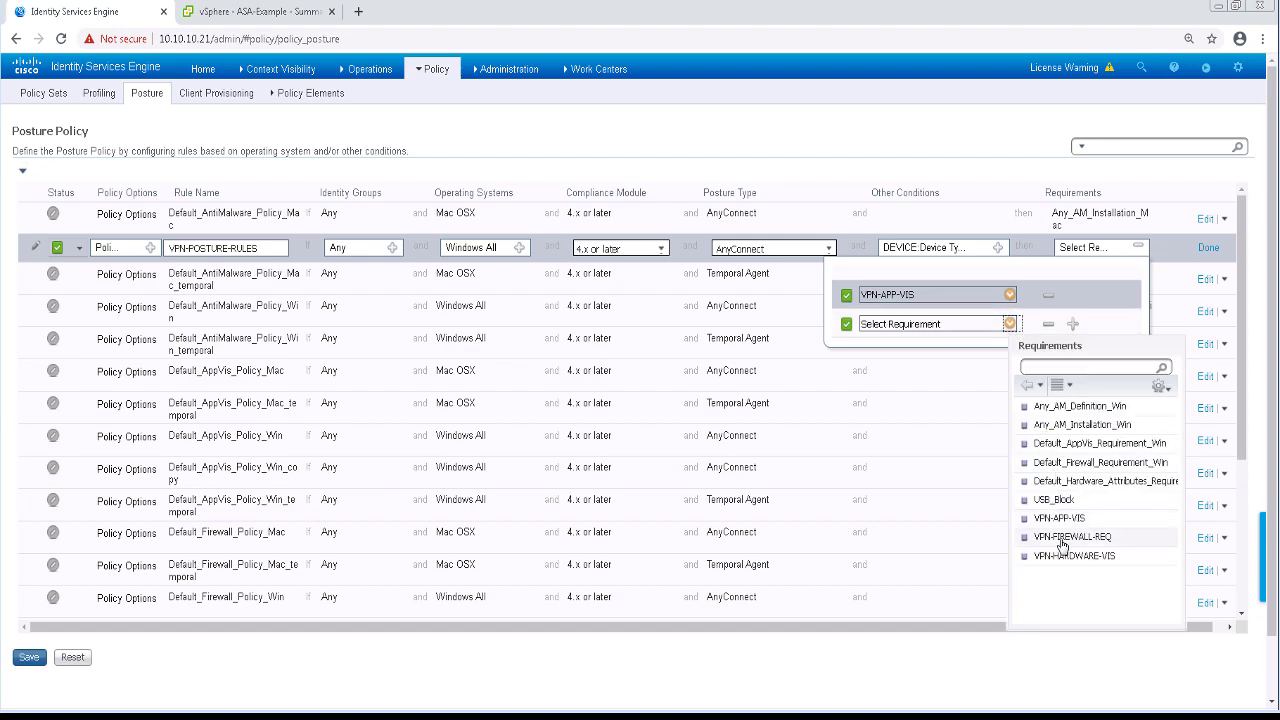
click(1062, 537)
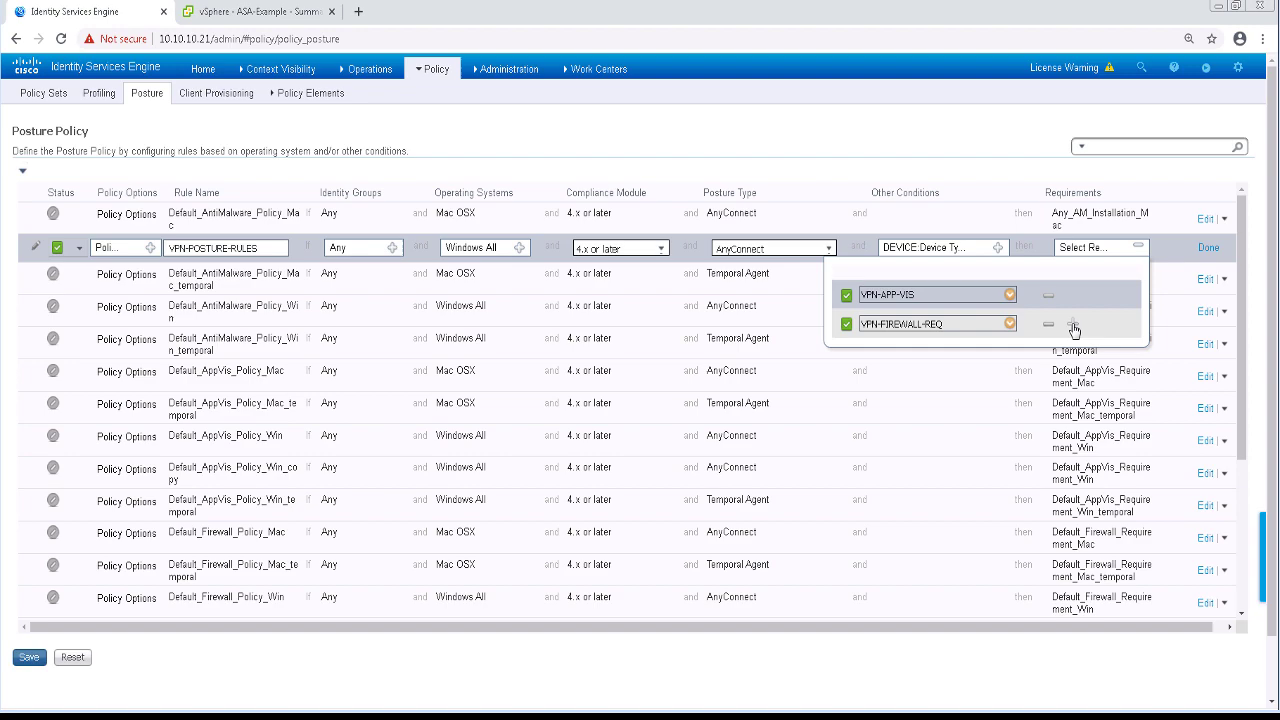
click(1073, 326)
click(1010, 324)
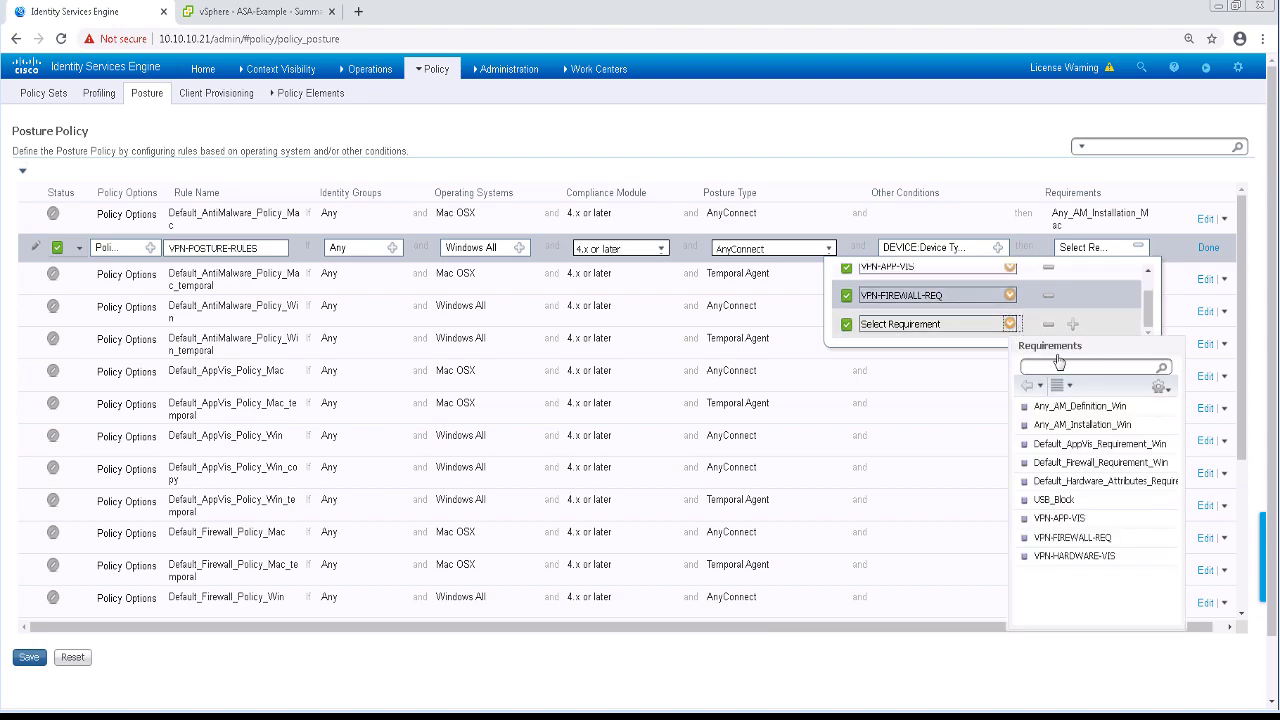
click(1074, 555)
Finish editing the VPN-POSTURE-RULES row, save the posture policies and check the rule in the list
click(1208, 247)
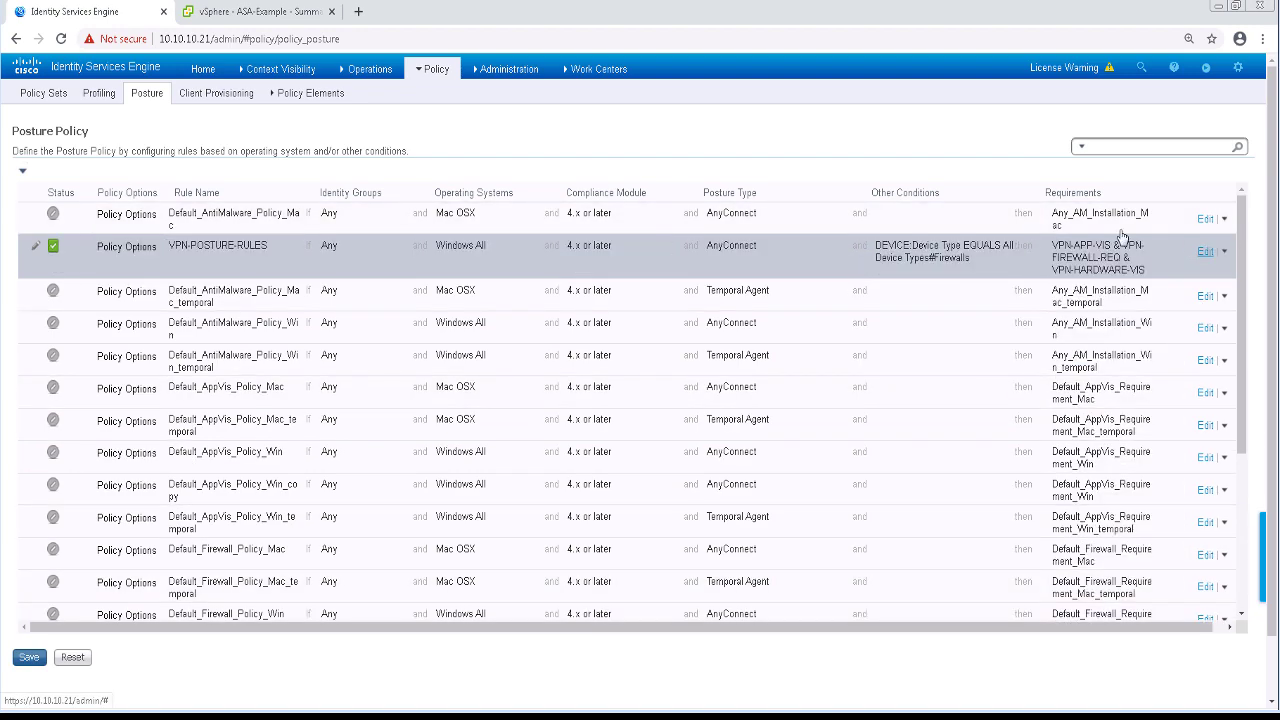
click(30, 660)
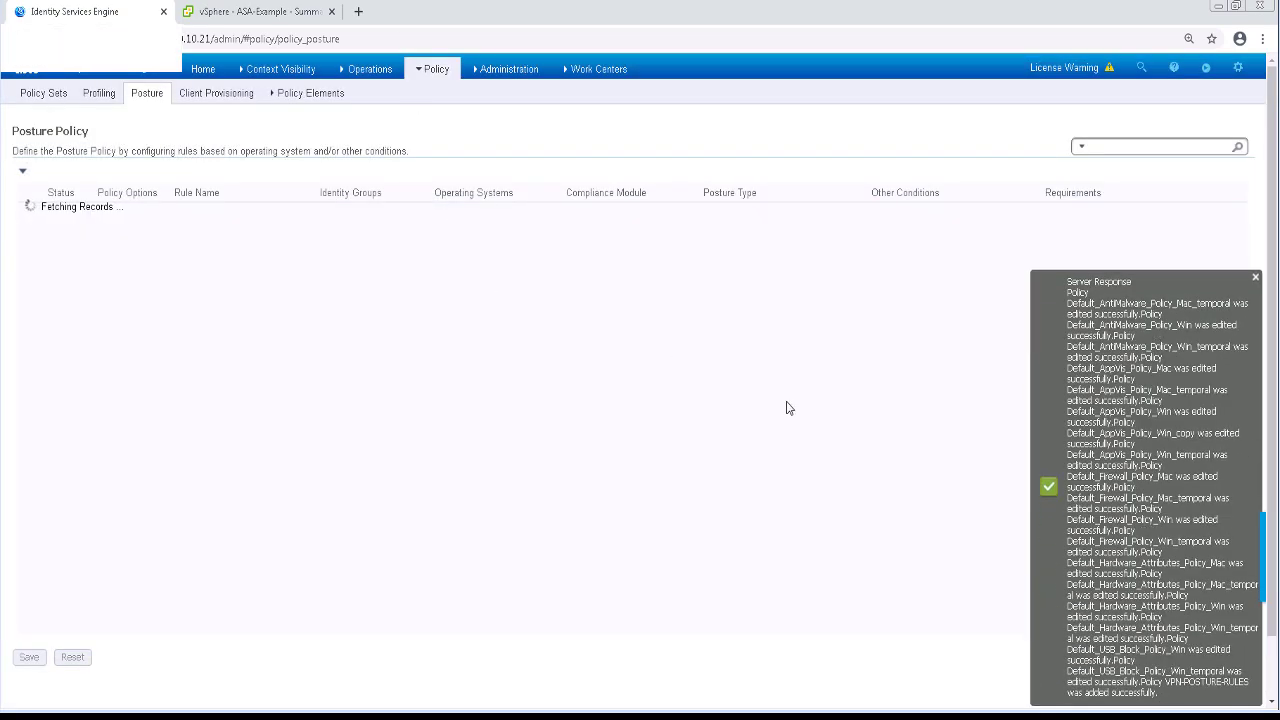
click(1255, 281)
scroll(1220, 430, down, 5)
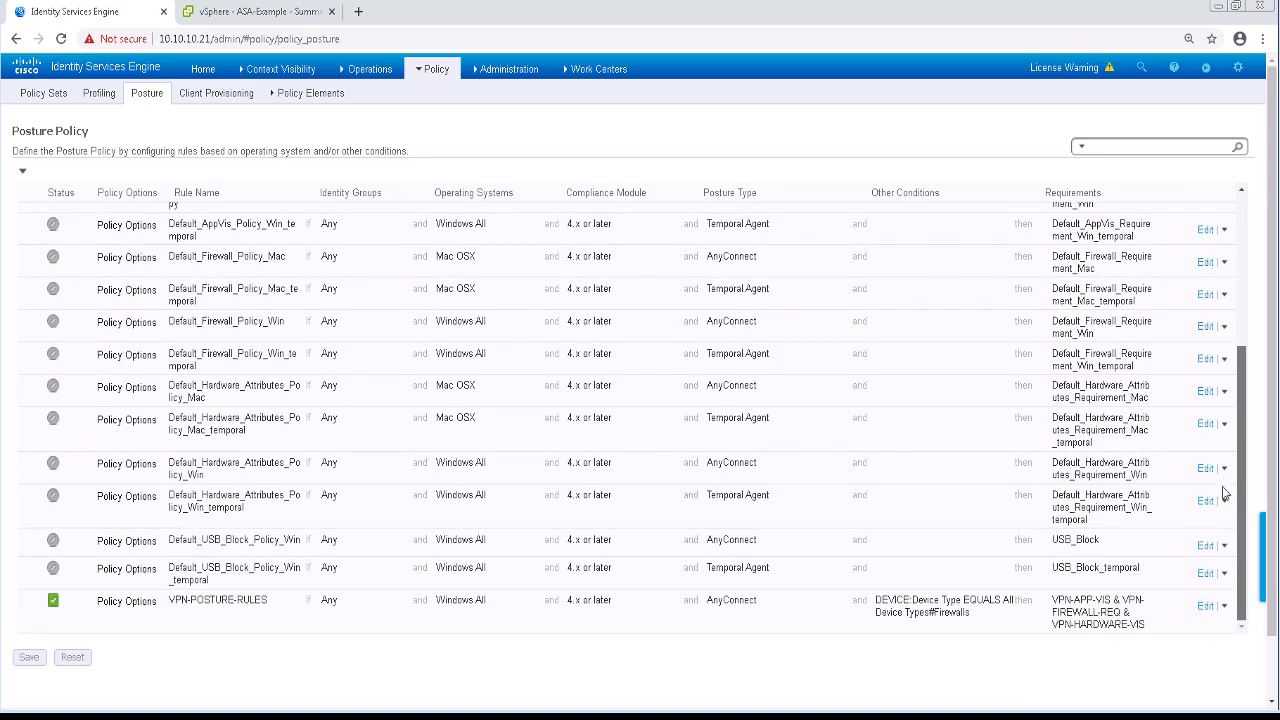